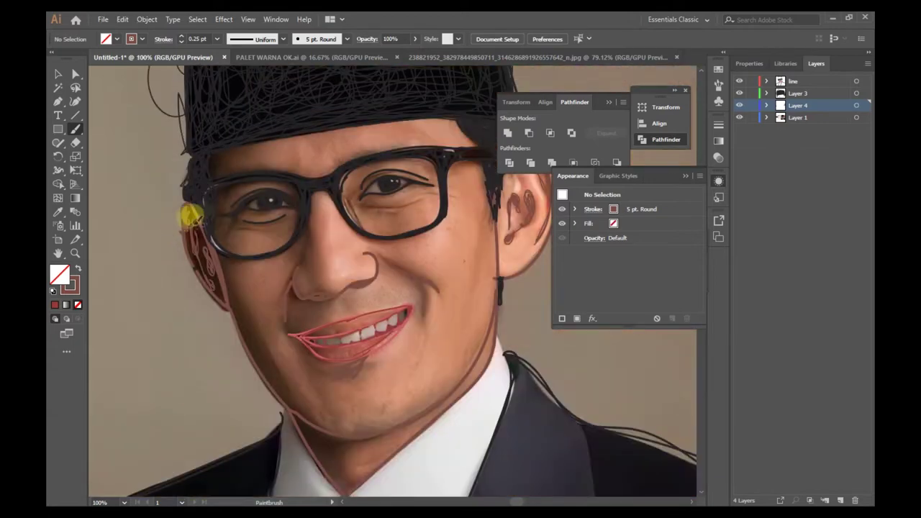
# - Paint brown contour strokes with the Paintbrush under the jaw where the chin meets the neck, on Layer 4
pyautogui.scroll(-3, 325, 269)
pyautogui.scroll(2, 335, 320)
pyautogui.scroll(1, 285, 302)
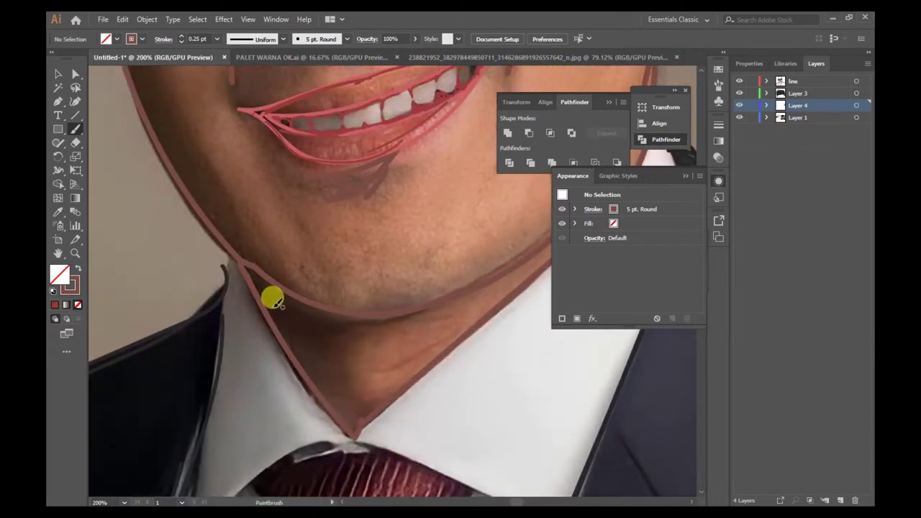
pyautogui.moveTo(263, 273)
pyautogui.mouseDown()
pyautogui.moveTo(332, 312)
pyautogui.moveTo(399, 309)
pyautogui.moveTo(282, 307)
pyautogui.moveTo(264, 276)
pyautogui.moveTo(374, 316)
pyautogui.moveTo(347, 316)
pyautogui.moveTo(403, 303)
pyautogui.moveTo(291, 292)
pyautogui.moveTo(245, 259)
pyautogui.moveTo(314, 329)
pyautogui.mouseUp()
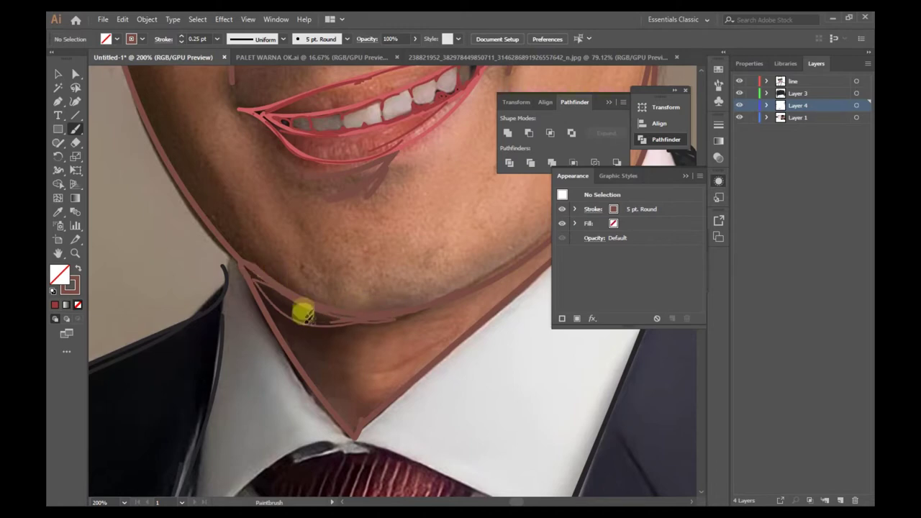
# - Hide the reference photo on Layer 1 to review the line art, and show it again
pyautogui.scroll(-4, 303, 313)
pyautogui.click(738, 117)
pyautogui.scroll(-1, 240, 302)
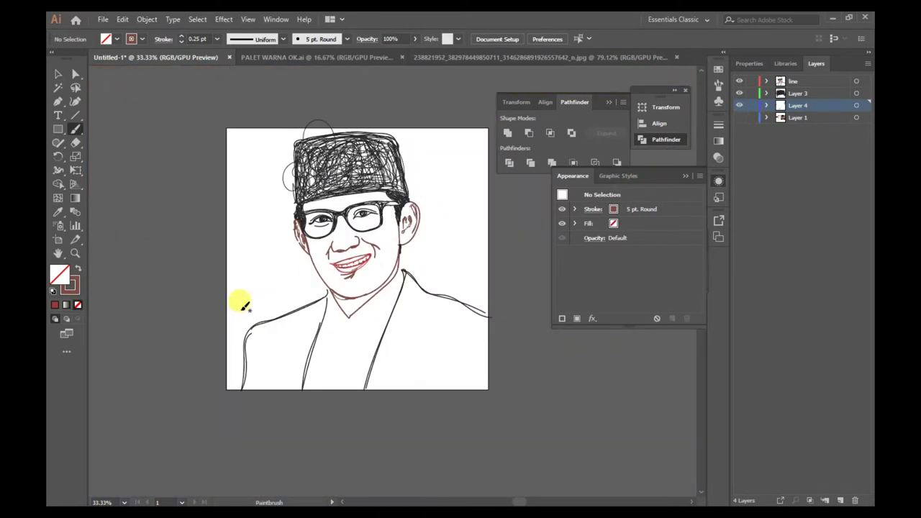
pyautogui.scroll(2, 240, 302)
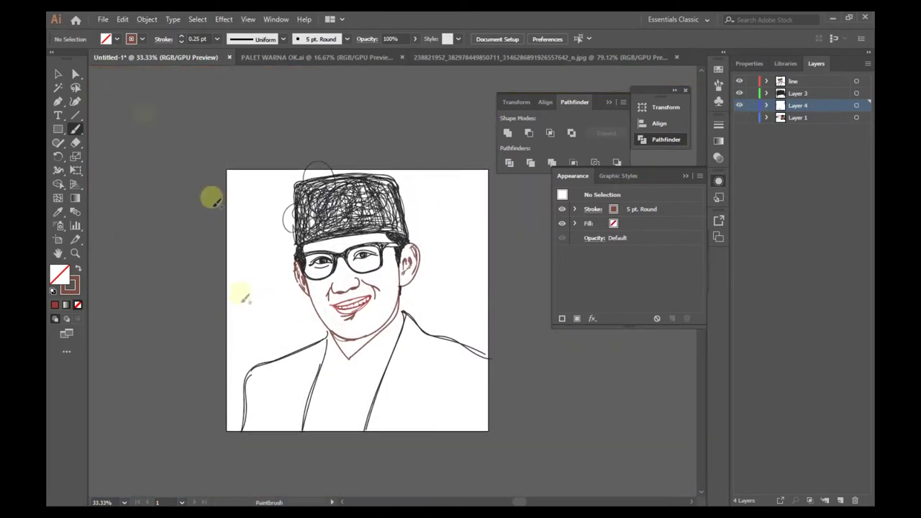
pyautogui.scroll(2, 360, 294)
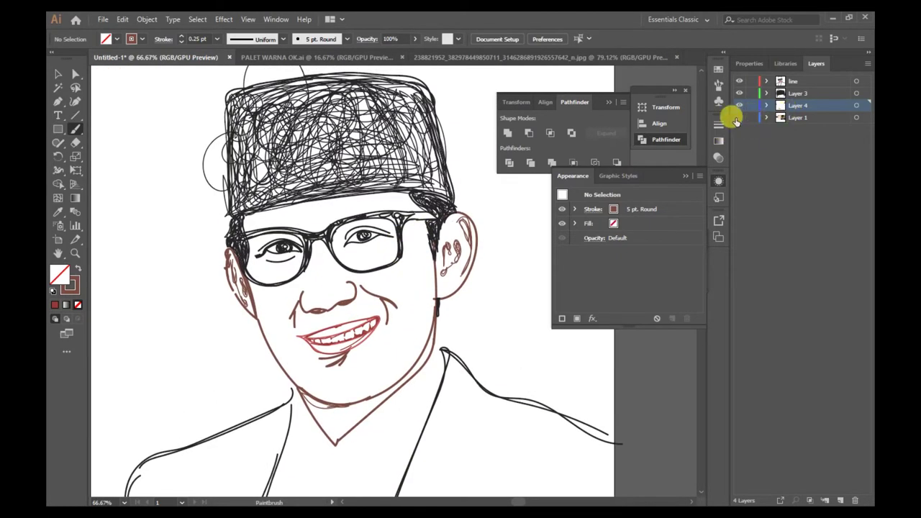
pyautogui.click(739, 117)
# - Paint brown crease lines below the eye in the portrait's right-hand lens and along the nose side of that lens
pyautogui.scroll(4, 367, 241)
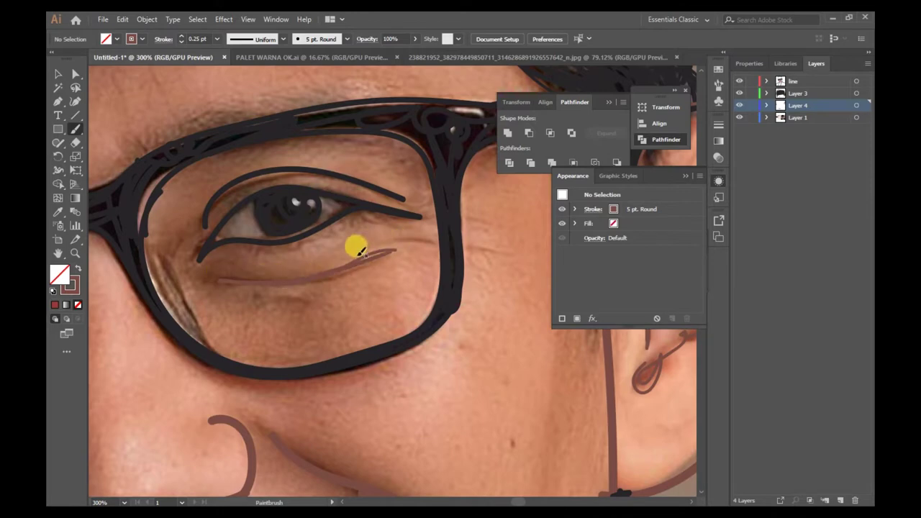
pyautogui.moveTo(371, 249); pyautogui.dragTo(427, 242)
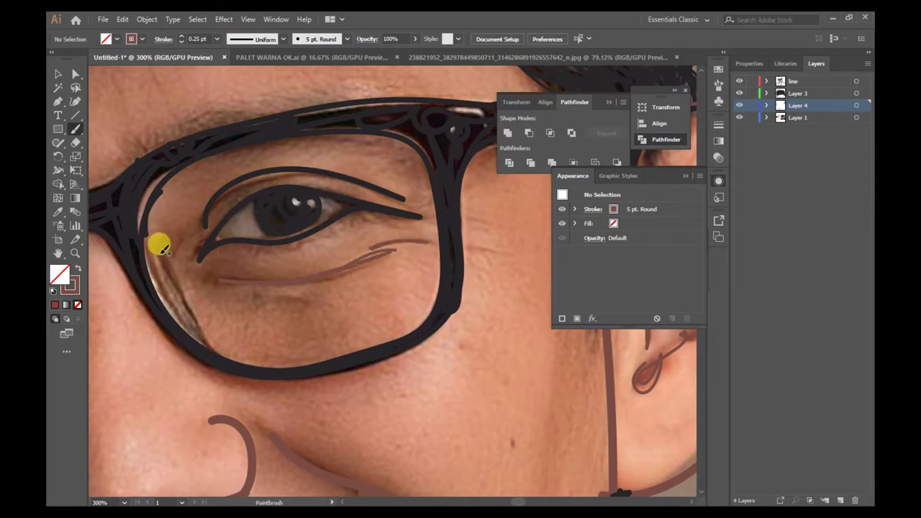
pyautogui.moveTo(163, 253); pyautogui.dragTo(213, 336)
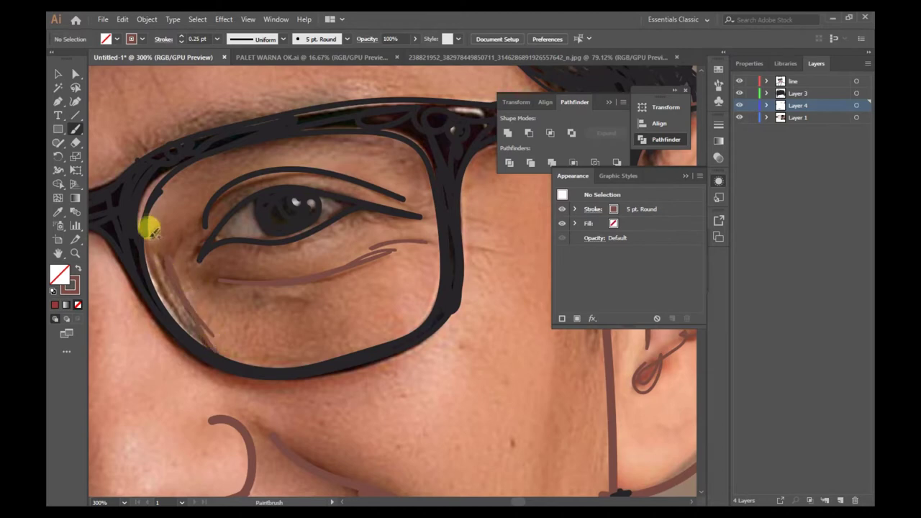
pyautogui.moveTo(150, 237); pyautogui.dragTo(190, 319)
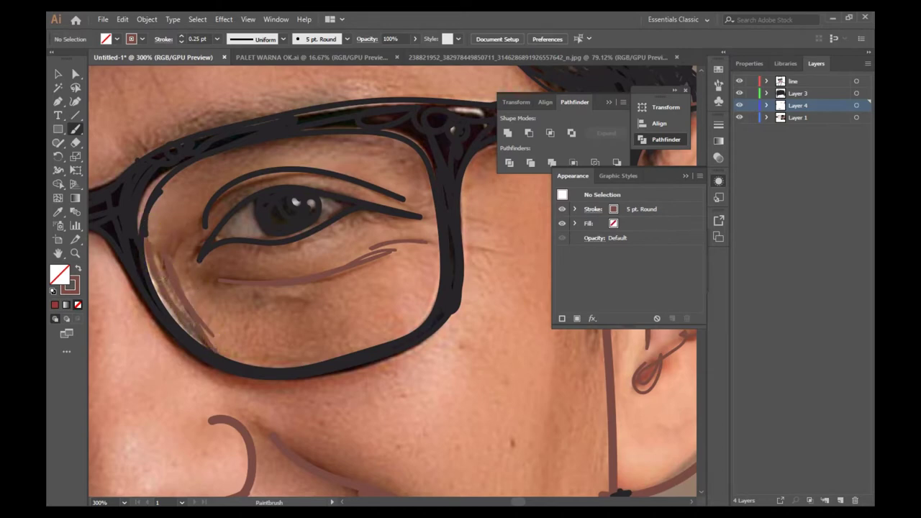
# - Paint brown strokes along the lower crease and around the lid outline of the eye in the portrait's left-hand lens
pyautogui.scroll(-3, 355, 228)
pyautogui.scroll(4, 207, 247)
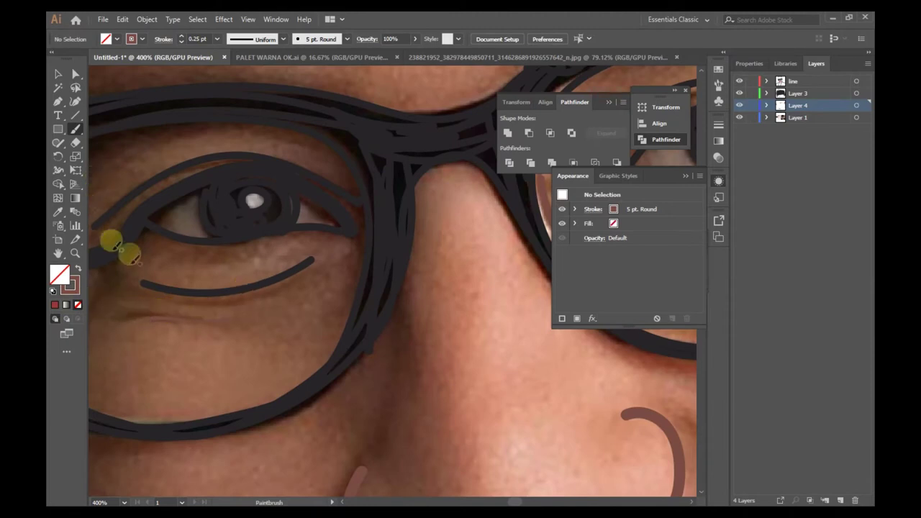
pyautogui.moveTo(128, 292)
pyautogui.mouseDown()
pyautogui.moveTo(204, 298)
pyautogui.moveTo(309, 262)
pyautogui.mouseUp()
pyautogui.moveTo(308, 262)
pyautogui.mouseDown()
pyautogui.moveTo(236, 291)
pyautogui.moveTo(111, 291)
pyautogui.mouseUp()
pyautogui.moveTo(123, 225)
pyautogui.mouseDown()
pyautogui.moveTo(167, 171)
pyautogui.moveTo(248, 158)
pyautogui.moveTo(349, 189)
pyautogui.mouseUp()
pyautogui.moveTo(128, 232)
pyautogui.mouseDown()
pyautogui.moveTo(181, 172)
pyautogui.moveTo(275, 164)
pyautogui.moveTo(345, 211)
pyautogui.moveTo(245, 230)
pyautogui.moveTo(134, 225)
pyautogui.mouseUp()
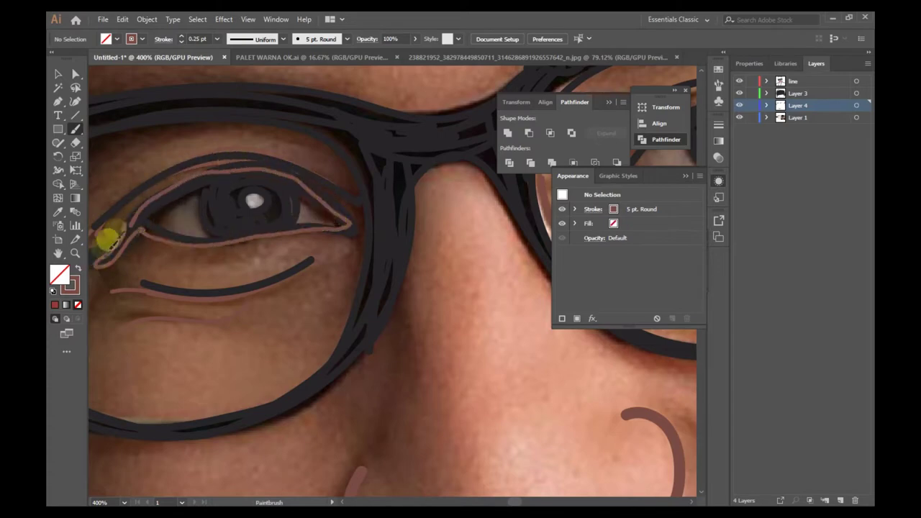
# - Paint a brown stroke along the upper eyelid crease of the eye in the portrait's right-hand lens
pyautogui.scroll(-2, 360, 263)
pyautogui.scroll(1, 509, 197)
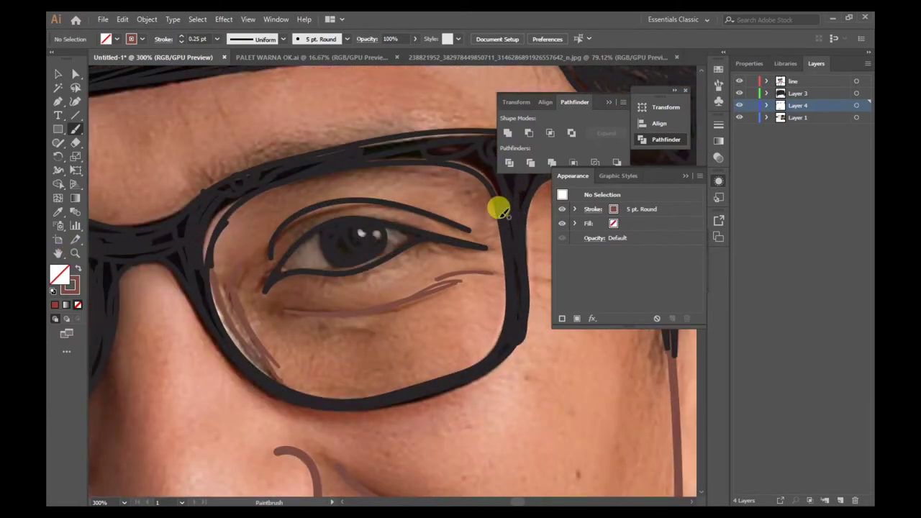
pyautogui.moveTo(273, 226)
pyautogui.mouseDown()
pyautogui.moveTo(281, 261)
pyautogui.moveTo(343, 196)
pyautogui.moveTo(441, 210)
pyautogui.moveTo(472, 230)
pyautogui.mouseUp()
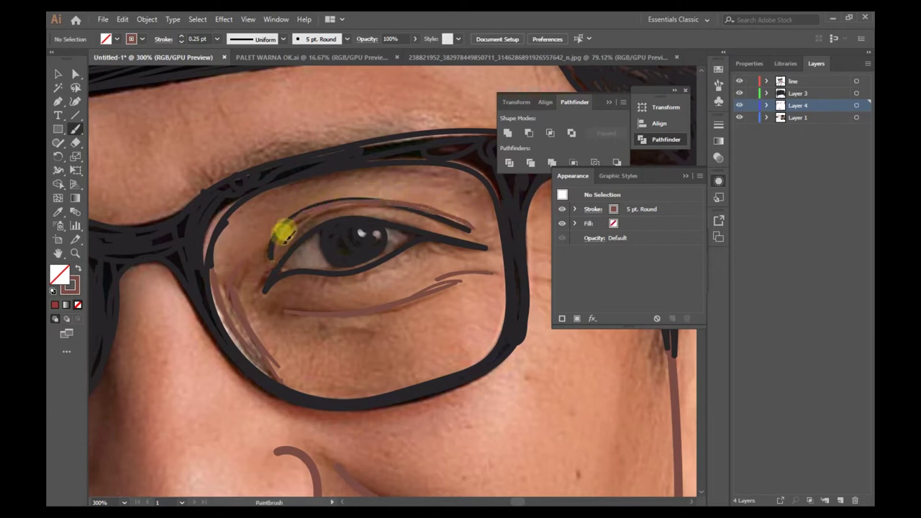
pyautogui.moveTo(273, 261)
pyautogui.mouseDown()
pyautogui.moveTo(387, 209)
pyautogui.moveTo(465, 238)
pyautogui.moveTo(401, 236)
pyautogui.moveTo(346, 270)
pyautogui.moveTo(279, 272)
pyautogui.moveTo(253, 264)
pyautogui.mouseUp()
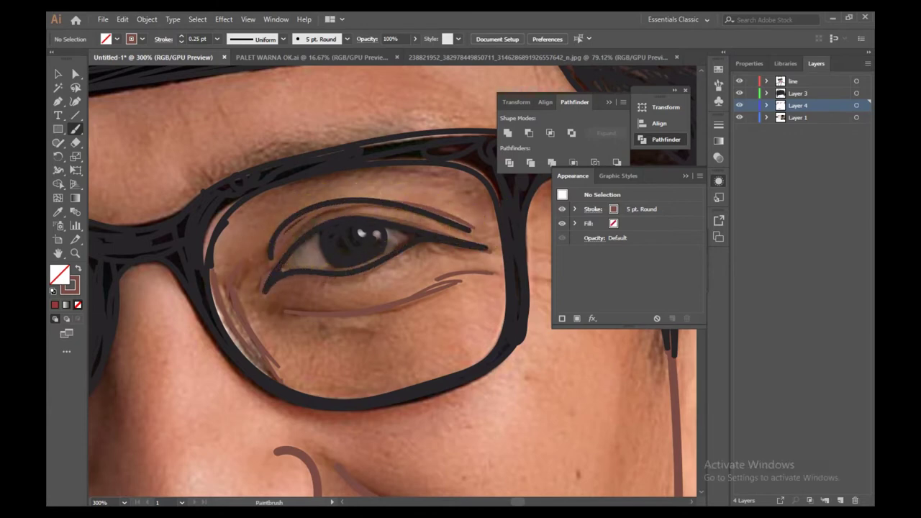
# - Check the brown linework with the Layer 1 photo hidden, and restore the photo's visibility
pyautogui.scroll(-6, 479, 240)
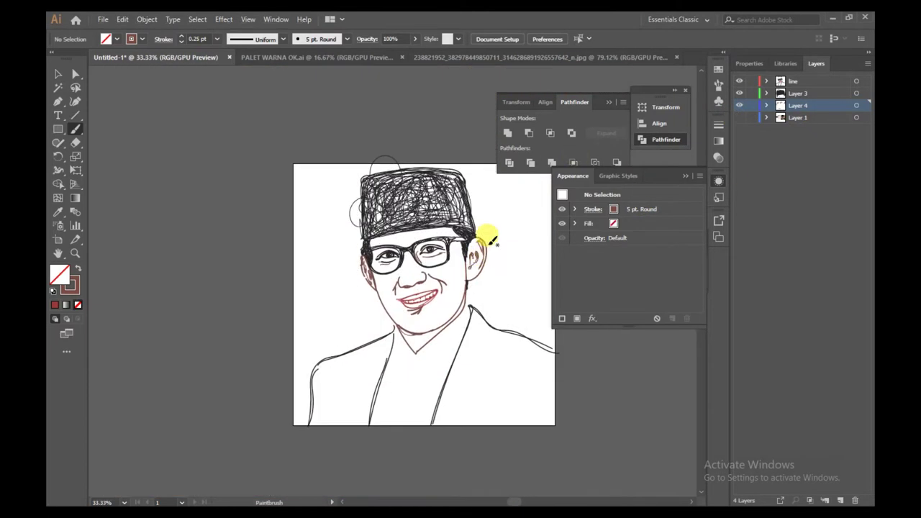
pyautogui.scroll(4, 495, 271)
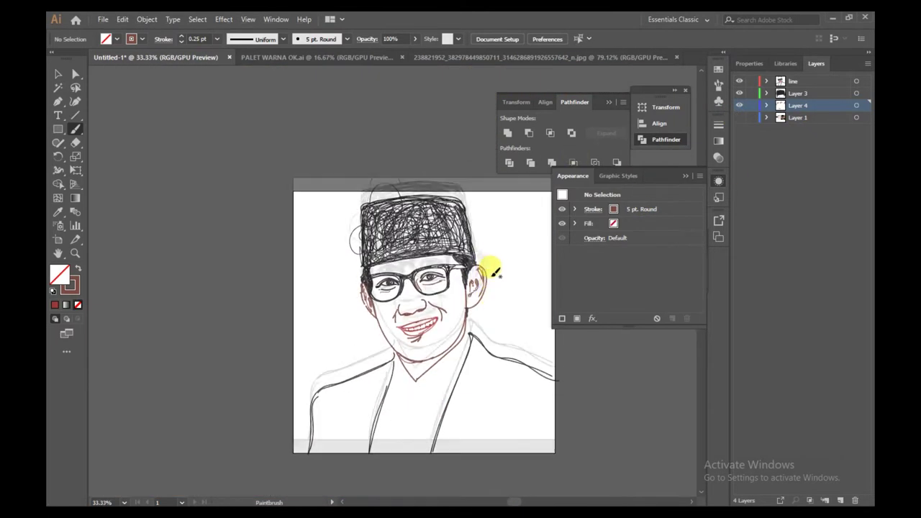
pyautogui.scroll(-2, 432, 367)
pyautogui.scroll(-1, 448, 344)
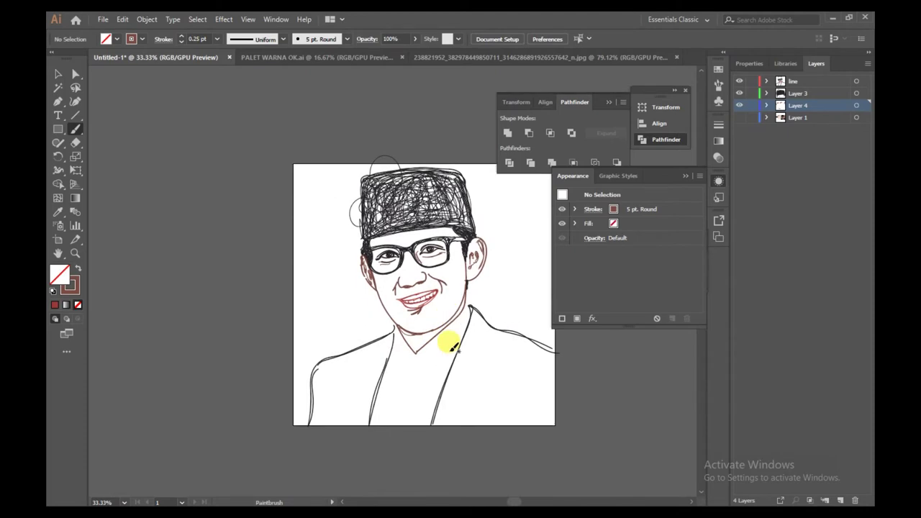
pyautogui.scroll(1, 448, 317)
pyautogui.click(738, 117)
pyautogui.scroll(2, 405, 279)
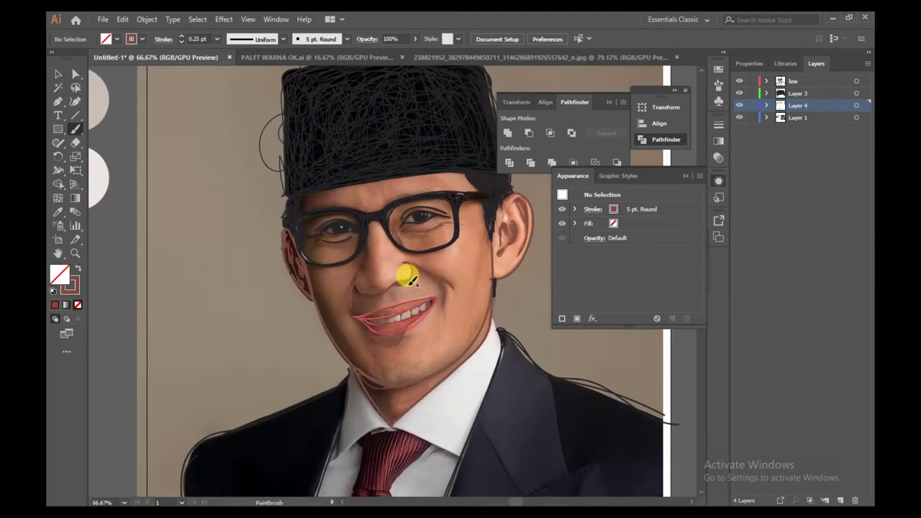
# - Sample the second brown swatch of the skin-tone palette as the stroke colour with no fill, and set the stroke weight to 0.5 pt
pyautogui.scroll(-3, 454, 249)
pyautogui.click(59, 213)
pyautogui.scroll(-2, 243, 205)
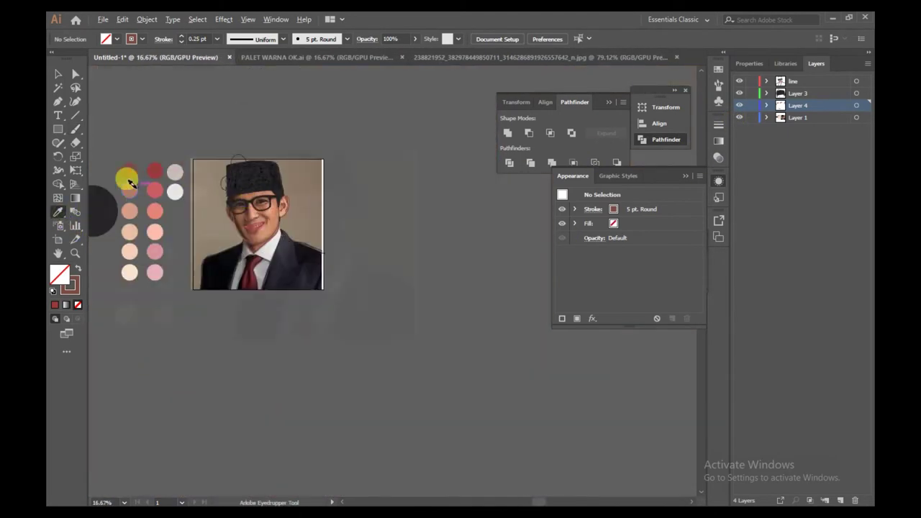
pyautogui.scroll(2, 139, 189)
pyautogui.click(128, 190)
pyautogui.click(77, 268)
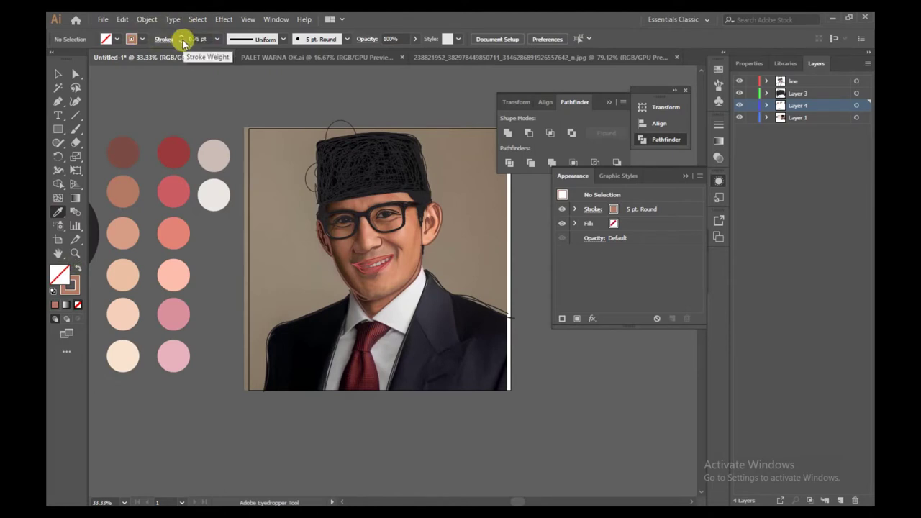
# - Create a new layer and place it below Layer 4, directly above the photo's Layer 1
pyautogui.scroll(1, 421, 231)
pyautogui.click(839, 500)
pyautogui.moveTo(823, 105); pyautogui.dragTo(818, 123)
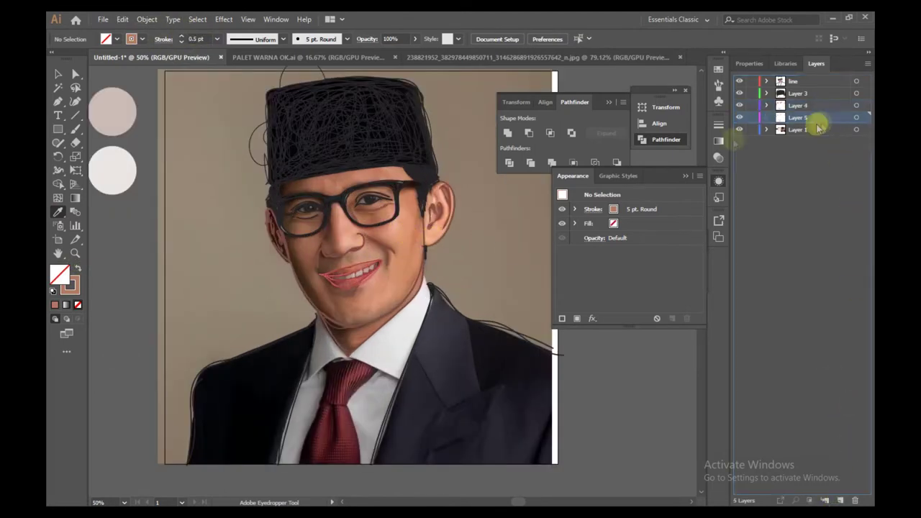
# - Paint lighter brown shading strokes on Layer 5 around the left-hand lens, the temple, the nose outline and the smile crease
pyautogui.scroll(2, 377, 229)
pyautogui.press('b')
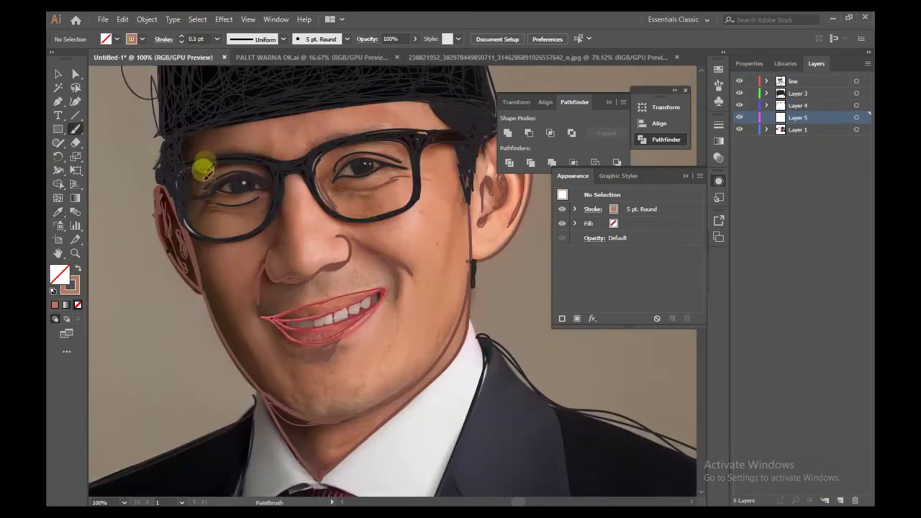
pyautogui.moveTo(185, 138)
pyautogui.mouseDown()
pyautogui.moveTo(183, 162)
pyautogui.moveTo(253, 149)
pyautogui.moveTo(187, 171)
pyautogui.moveTo(200, 154)
pyautogui.moveTo(179, 176)
pyautogui.moveTo(180, 156)
pyautogui.moveTo(190, 226)
pyautogui.moveTo(228, 235)
pyautogui.moveTo(268, 210)
pyautogui.moveTo(200, 232)
pyautogui.moveTo(256, 220)
pyautogui.moveTo(273, 194)
pyautogui.mouseUp()
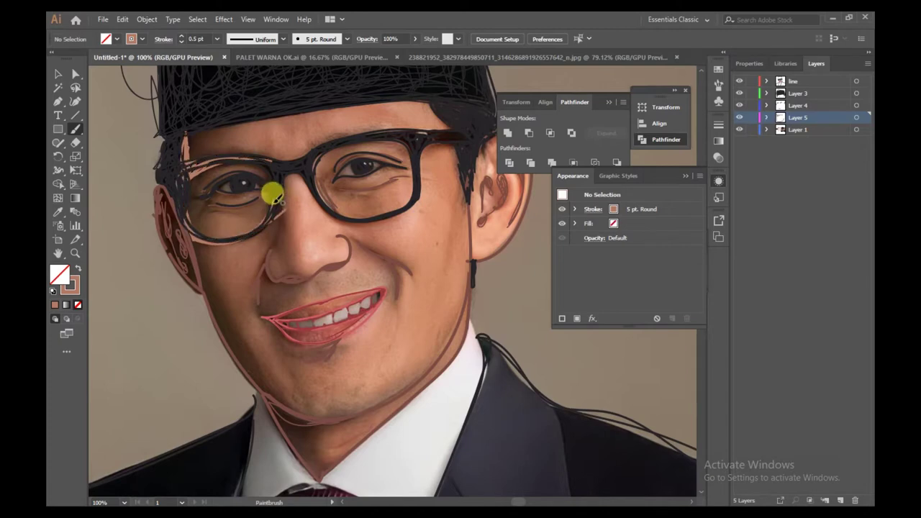
pyautogui.moveTo(274, 230)
pyautogui.mouseDown()
pyautogui.moveTo(259, 296)
pyautogui.moveTo(259, 262)
pyautogui.moveTo(294, 268)
pyautogui.mouseUp()
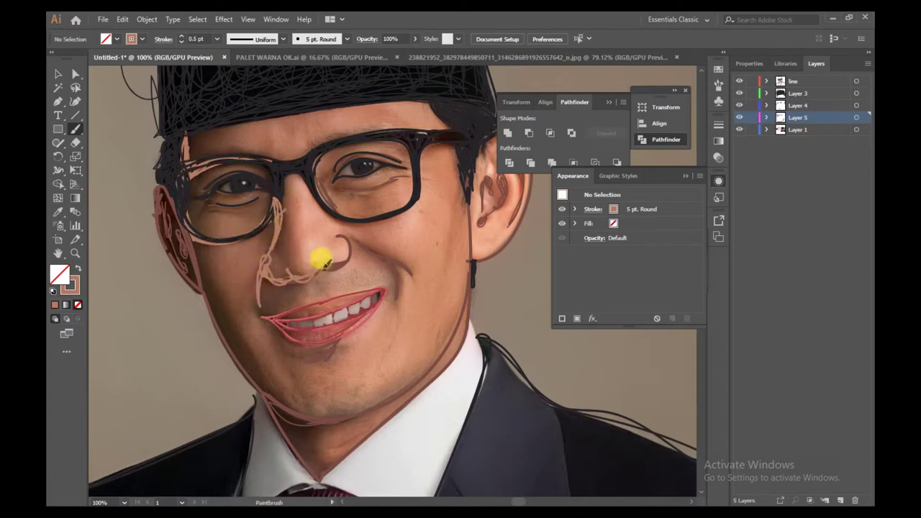
pyautogui.moveTo(353, 236); pyautogui.dragTo(354, 238)
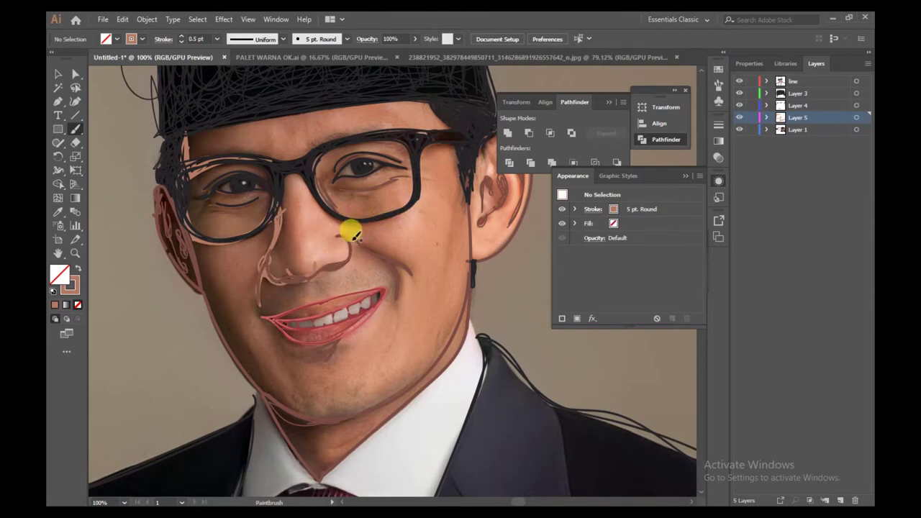
pyautogui.moveTo(403, 288); pyautogui.dragTo(366, 247)
# - Paint light brown shading along the left-hand cheek, the jawline, the neck and the right-hand edge of the face and ear
pyautogui.moveTo(201, 241)
pyautogui.mouseDown()
pyautogui.moveTo(208, 290)
pyautogui.moveTo(219, 270)
pyautogui.moveTo(239, 338)
pyautogui.moveTo(218, 291)
pyautogui.moveTo(279, 401)
pyautogui.moveTo(306, 410)
pyautogui.moveTo(330, 395)
pyautogui.moveTo(286, 415)
pyautogui.moveTo(303, 423)
pyautogui.moveTo(337, 412)
pyautogui.moveTo(319, 446)
pyautogui.moveTo(332, 461)
pyautogui.moveTo(284, 421)
pyautogui.moveTo(205, 286)
pyautogui.moveTo(239, 338)
pyautogui.moveTo(223, 313)
pyautogui.mouseUp()
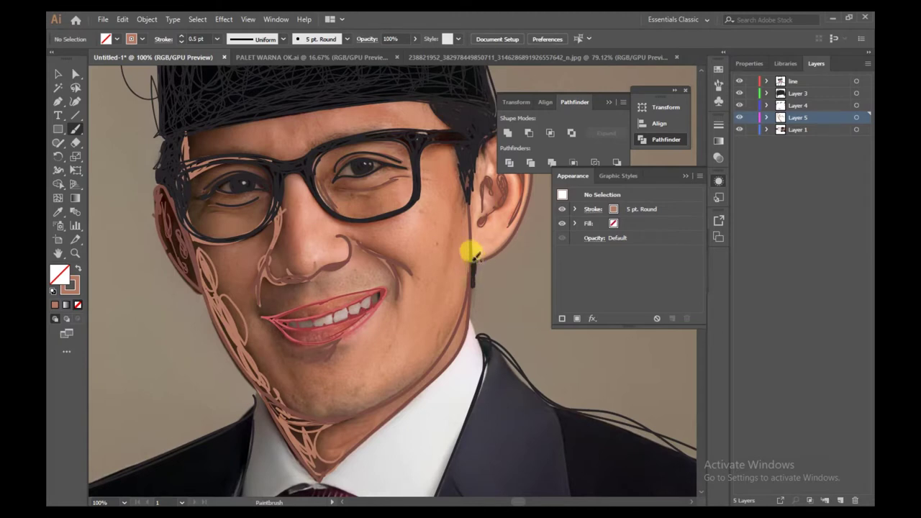
pyautogui.moveTo(466, 198); pyautogui.dragTo(471, 287)
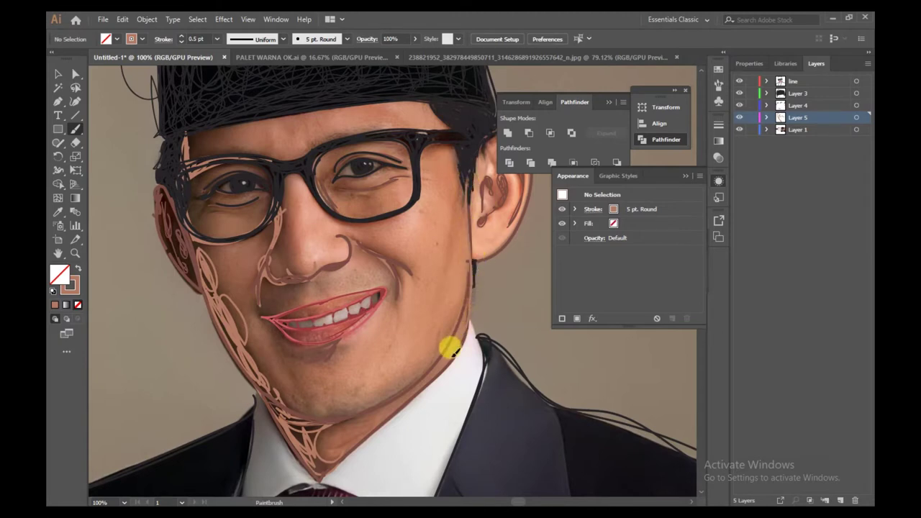
pyautogui.moveTo(452, 348)
pyautogui.mouseDown()
pyautogui.moveTo(324, 473)
pyautogui.moveTo(439, 372)
pyautogui.moveTo(469, 325)
pyautogui.moveTo(469, 265)
pyautogui.moveTo(446, 351)
pyautogui.moveTo(404, 387)
pyautogui.moveTo(342, 412)
pyautogui.moveTo(288, 408)
pyautogui.mouseUp()
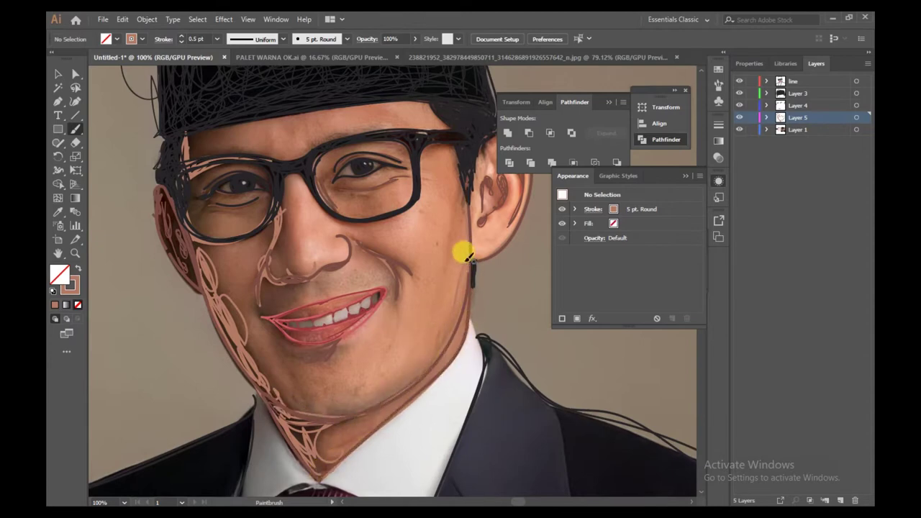
pyautogui.moveTo(520, 225); pyautogui.dragTo(519, 227)
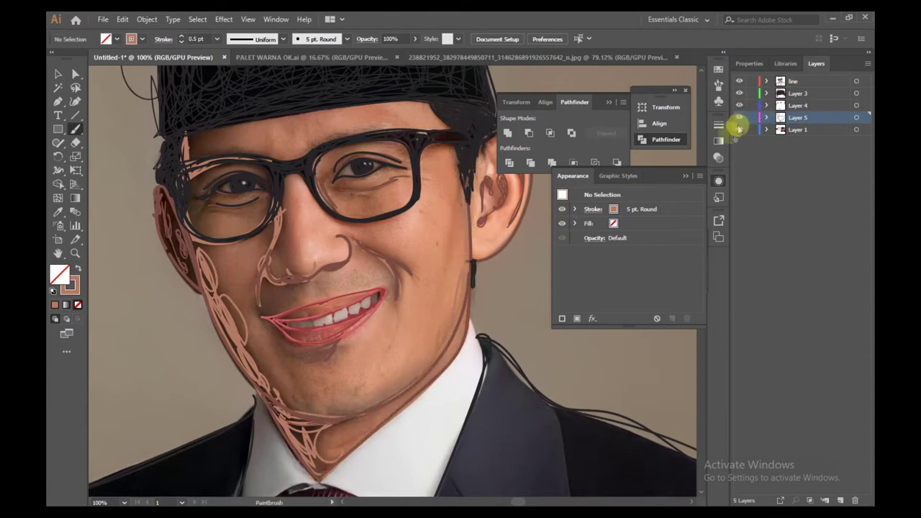
# - Lock the photo's Layer 1, and hide it to review the shading before showing it again
pyautogui.click(738, 129)
pyautogui.hotkey('ctrl', '-')
pyautogui.hotkey('ctrl', '-')
pyautogui.hotkey('ctrl', '-')
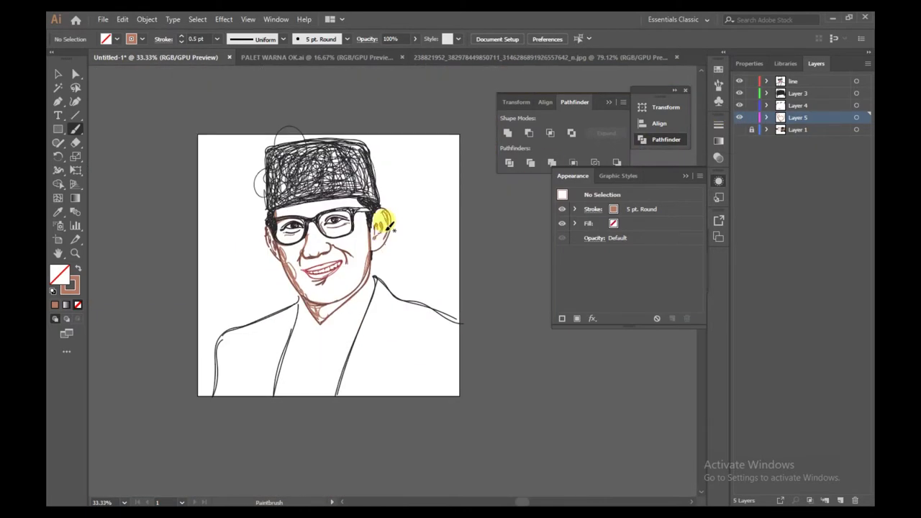
pyautogui.hotkey('ctrl', '+')
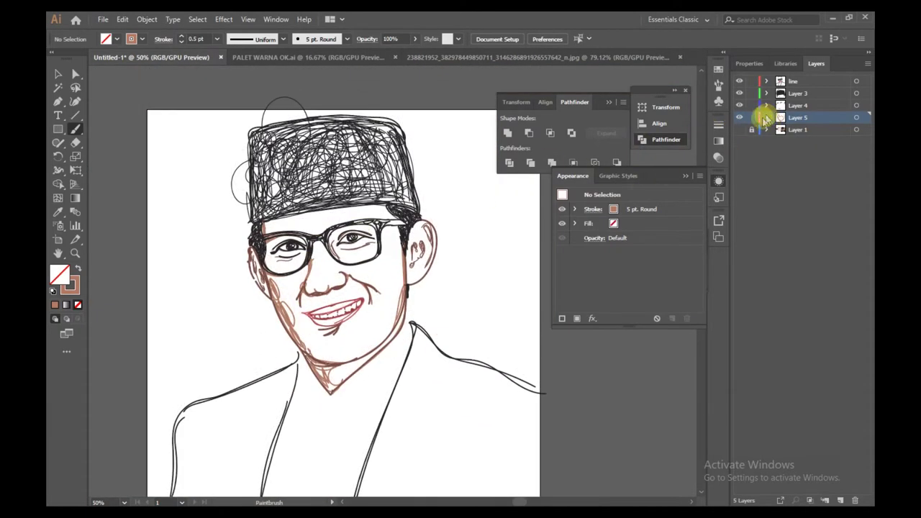
pyautogui.click(738, 130)
# - Paint light brown strokes across the forehead along the lower edge of the cap and above the left-hand eyebrow
pyautogui.hotkey('ctrl', '+')
pyautogui.hotkey('ctrl', '+')
pyautogui.moveTo(274, 227)
pyautogui.mouseDown()
pyautogui.moveTo(406, 198)
pyautogui.moveTo(278, 248)
pyautogui.moveTo(369, 246)
pyautogui.moveTo(299, 234)
pyautogui.moveTo(332, 237)
pyautogui.mouseUp()
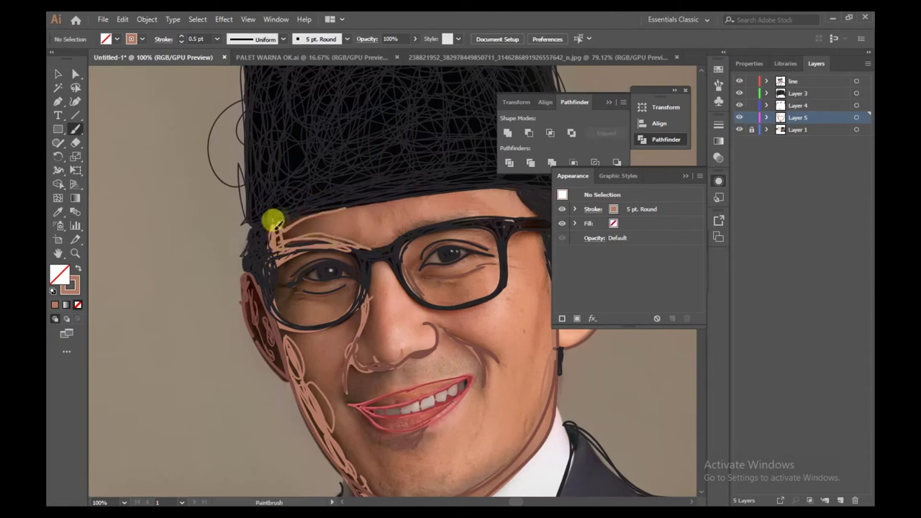
pyautogui.moveTo(273, 215)
pyautogui.mouseDown()
pyautogui.moveTo(483, 175)
pyautogui.moveTo(511, 180)
pyautogui.mouseUp()
pyautogui.moveTo(311, 209)
pyautogui.mouseDown()
pyautogui.moveTo(462, 184)
pyautogui.moveTo(517, 189)
pyautogui.moveTo(536, 211)
pyautogui.moveTo(511, 188)
pyautogui.moveTo(512, 214)
pyautogui.moveTo(402, 231)
pyautogui.moveTo(523, 210)
pyautogui.moveTo(352, 242)
pyautogui.moveTo(460, 212)
pyautogui.mouseUp()
# - Paint light brown shading strokes inside the portrait's right-hand ear
pyautogui.scroll(-1, 277, 218)
pyautogui.scroll(2, 481, 270)
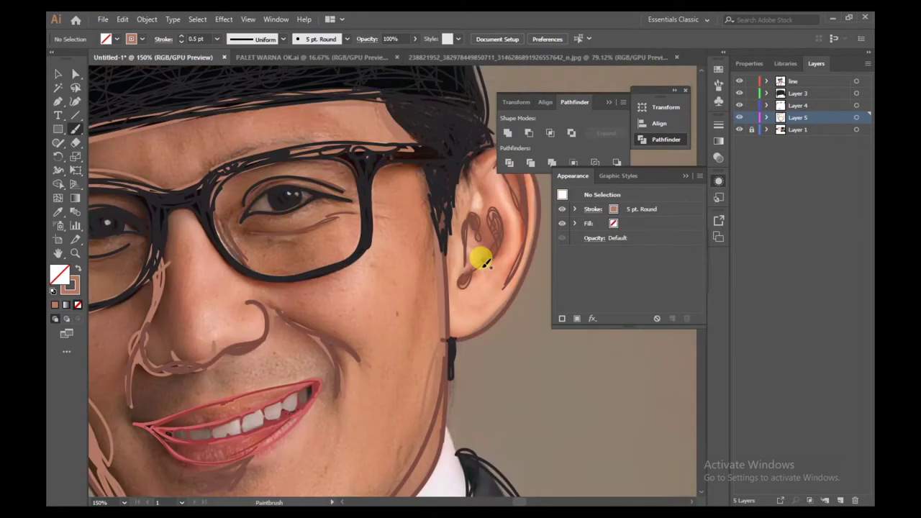
pyautogui.hotkey('ctrl', '-')
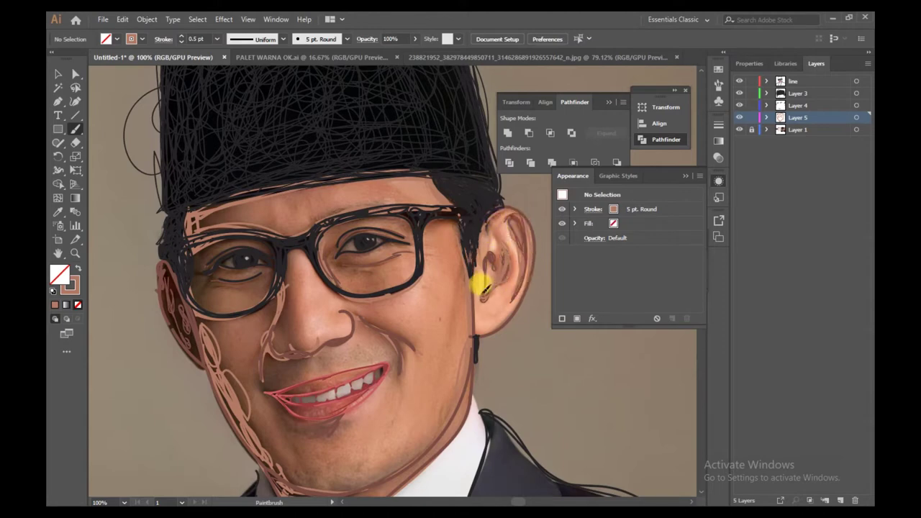
pyautogui.moveTo(496, 257); pyautogui.dragTo(489, 286)
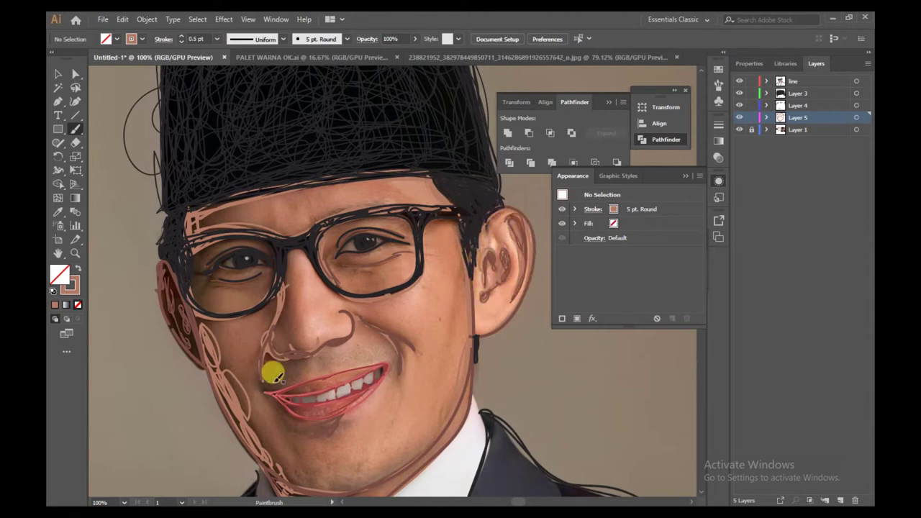
# - Hide the photo's Layer 1 and examine the line art overall and around the mouth and chin
pyautogui.click(738, 130)
pyautogui.hotkey('ctrl', '-')
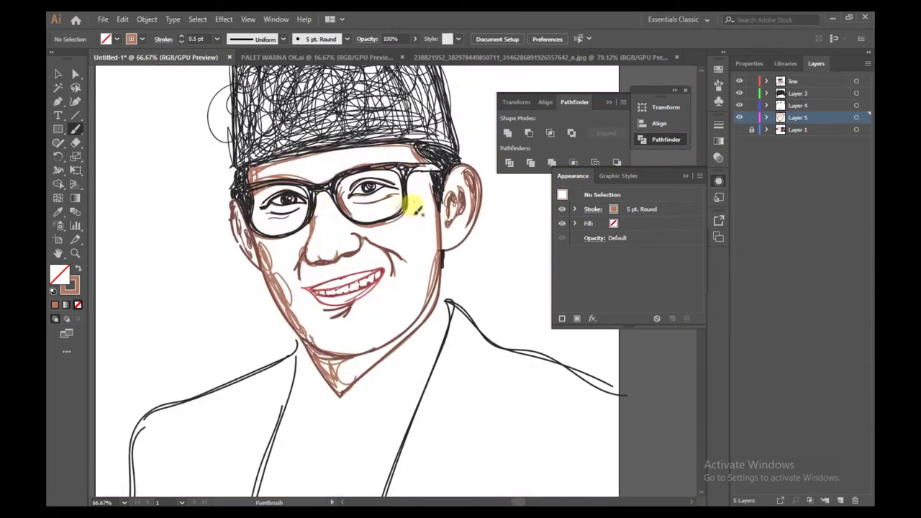
pyautogui.hotkey('ctrl', '-')
pyautogui.hotkey('ctrl', '-')
pyautogui.hotkey('ctrl', '+')
pyautogui.hotkey('ctrl', '+')
pyautogui.hotkey('ctrl', '+')
pyautogui.hotkey('ctrl', '+')
pyautogui.hotkey('ctrl', '+')
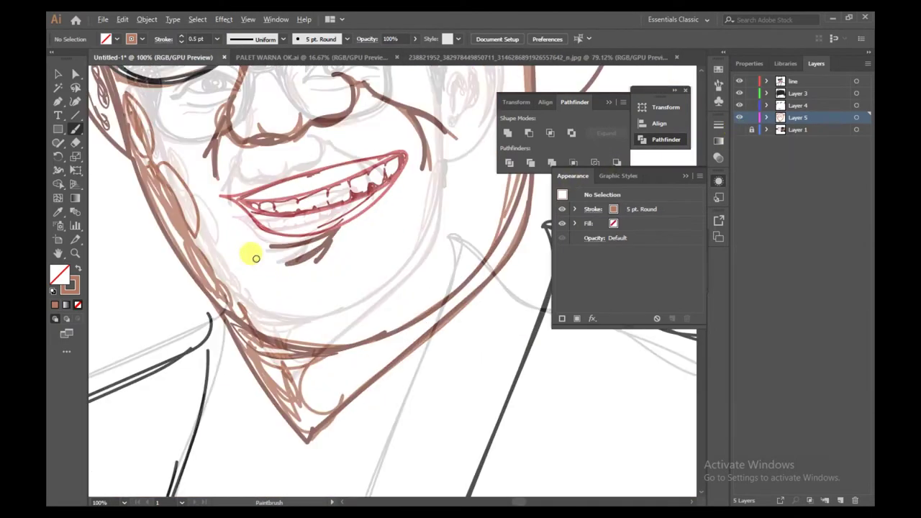
# - Reduce the dark brown stroke beneath the lower lip to a weight of 0.25 pt
pyautogui.click(59, 77)
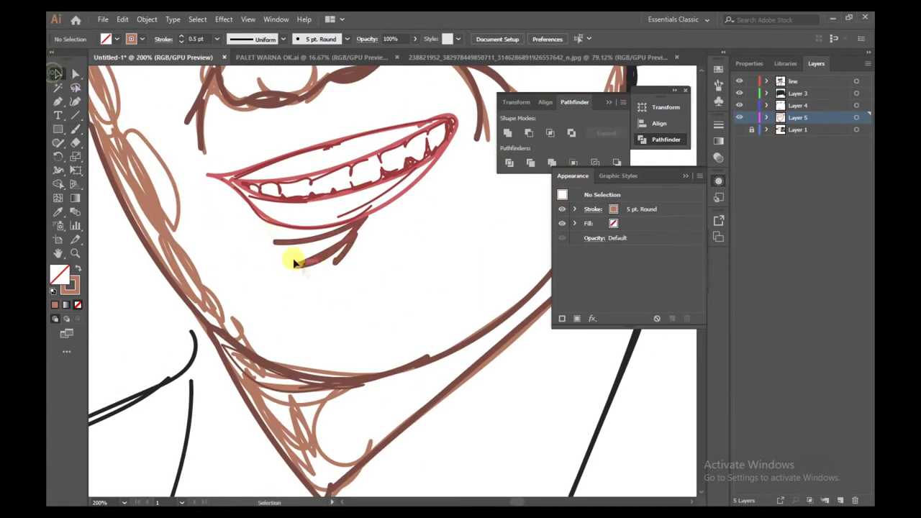
pyautogui.click(273, 240)
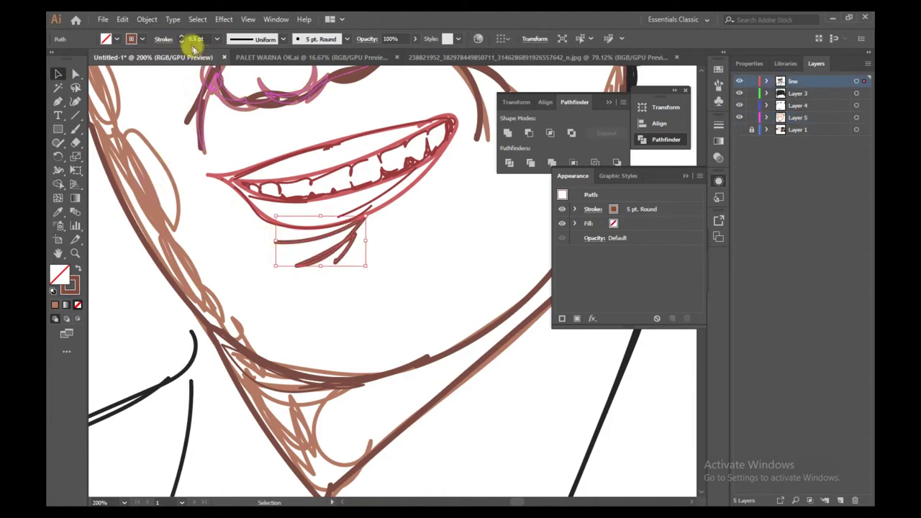
pyautogui.click(181, 43)
pyautogui.click(442, 307)
pyautogui.scroll(-3, 360, 388)
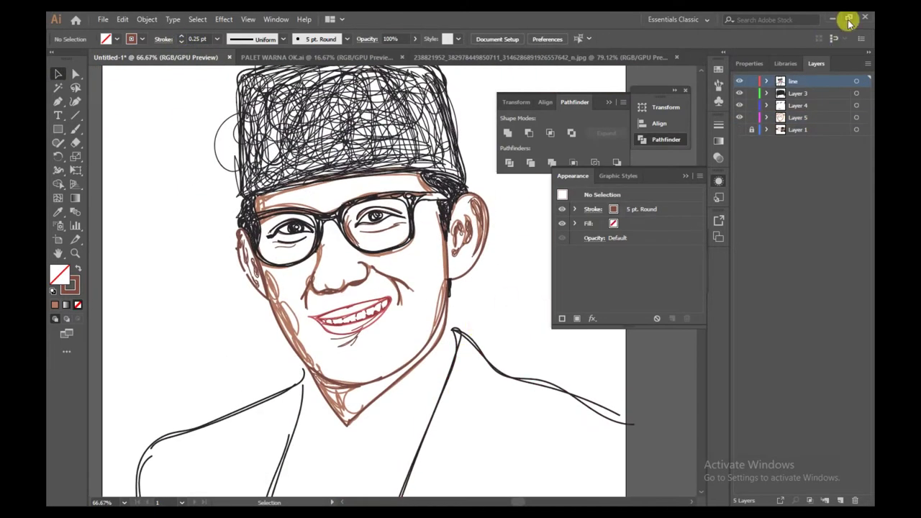
# - Show Layer 1, sample the light brown shading as the stroke, and paint shading beneath the lower lip on Layer 5
pyautogui.click(738, 129)
pyautogui.scroll(2, 374, 350)
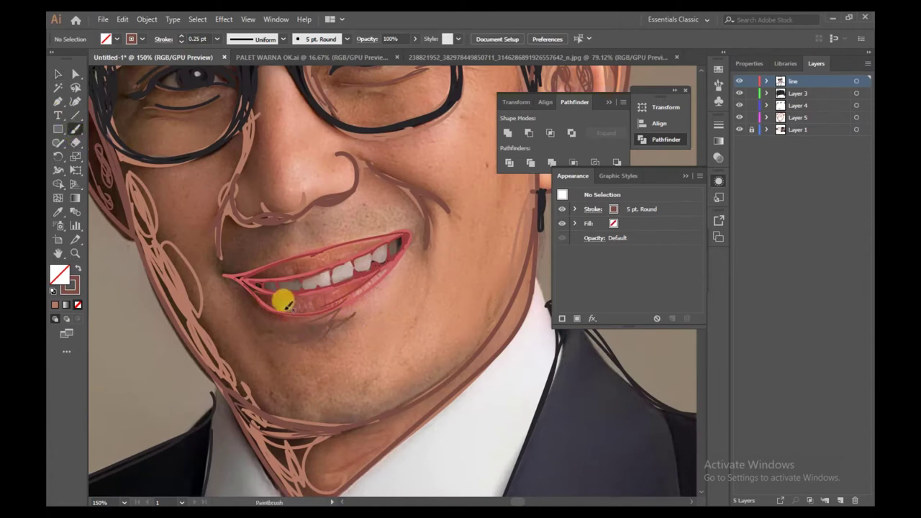
pyautogui.hotkey('ctrl', 'z')
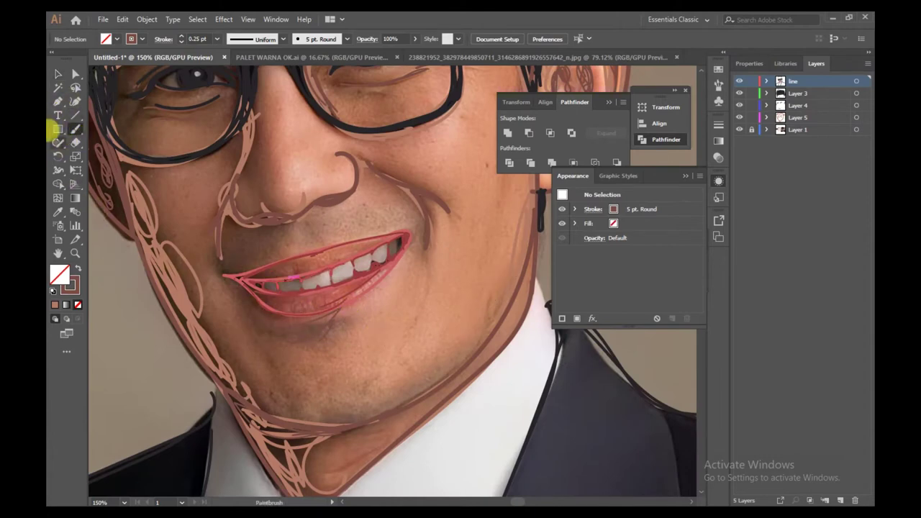
pyautogui.click(58, 212)
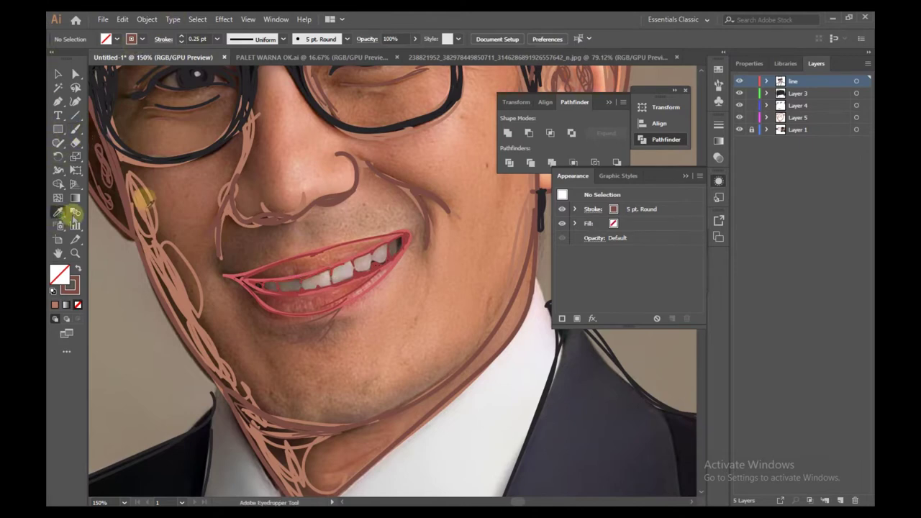
pyautogui.click(149, 212)
pyautogui.click(800, 117)
pyautogui.click(856, 117)
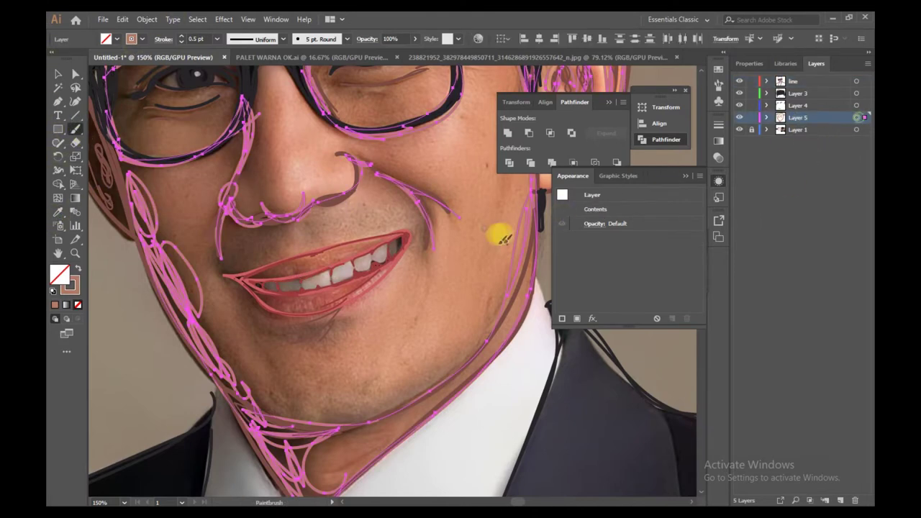
pyautogui.press('b')
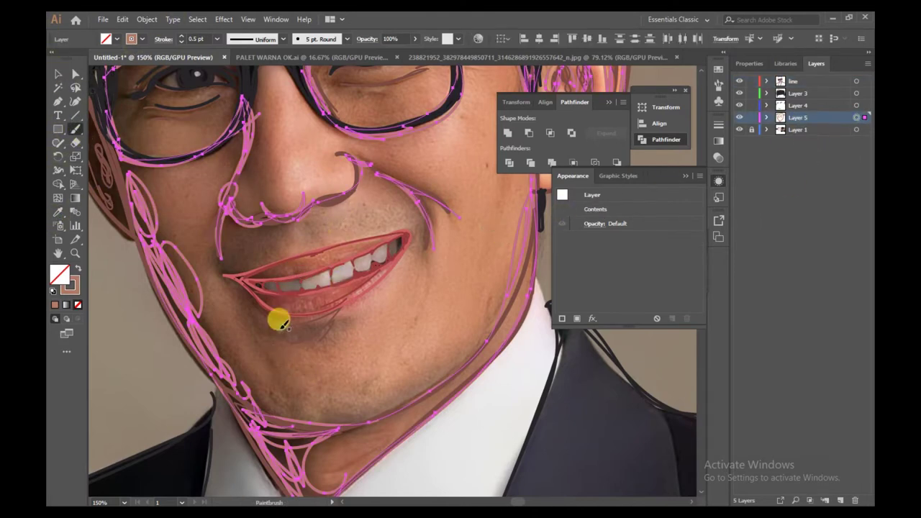
pyautogui.moveTo(271, 332)
pyautogui.mouseDown()
pyautogui.moveTo(334, 321)
pyautogui.moveTo(280, 335)
pyautogui.mouseUp()
# - Set the stroke weight of the light brown shading beneath the lower lip to 0.5 pt
pyautogui.click(57, 72)
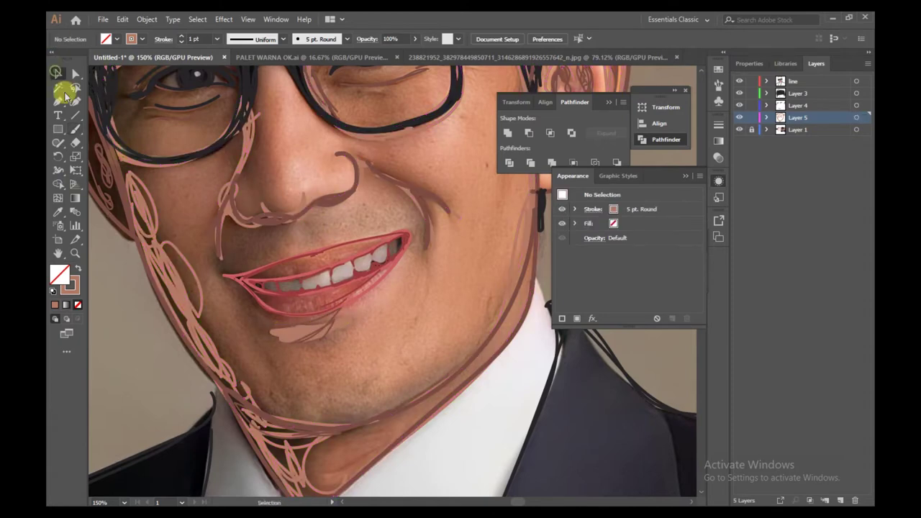
pyautogui.click(294, 335)
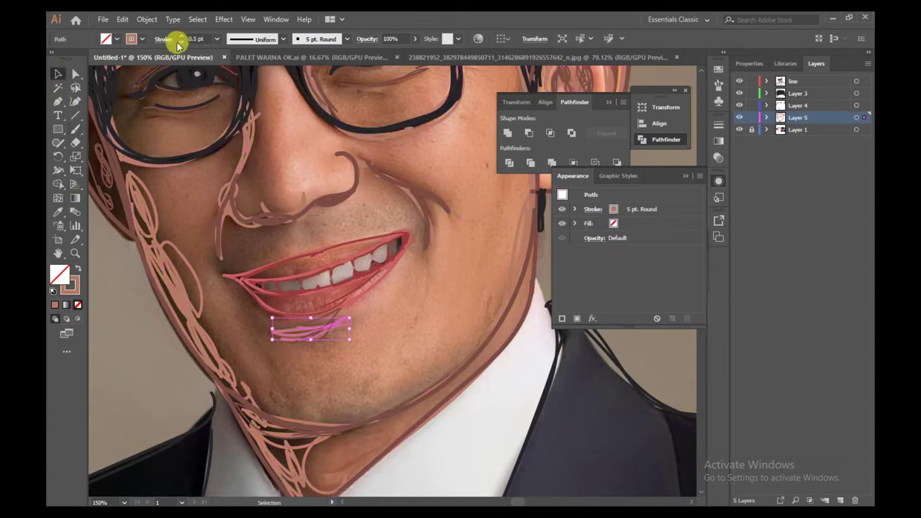
pyautogui.click(405, 327)
pyautogui.scroll(-3, 405, 327)
pyautogui.scroll(1, 421, 358)
pyautogui.scroll(1, 350, 374)
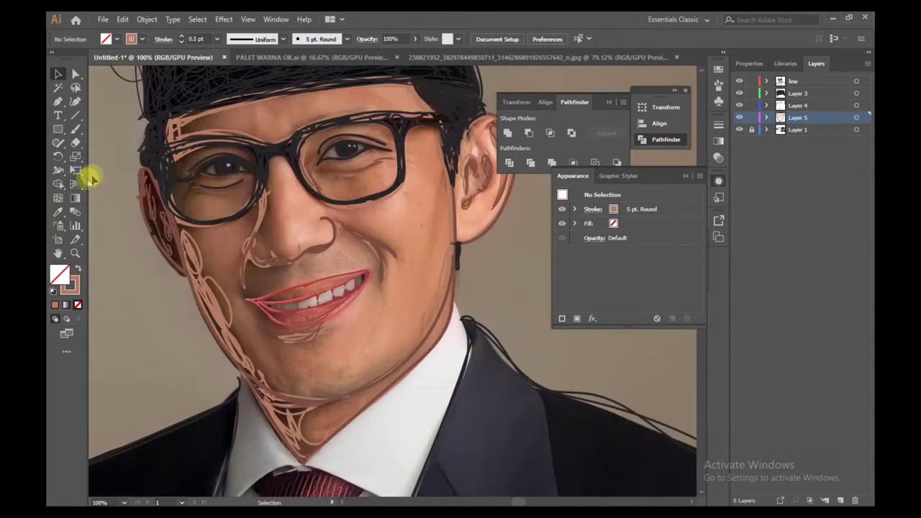
pyautogui.scroll(2, 489, 289)
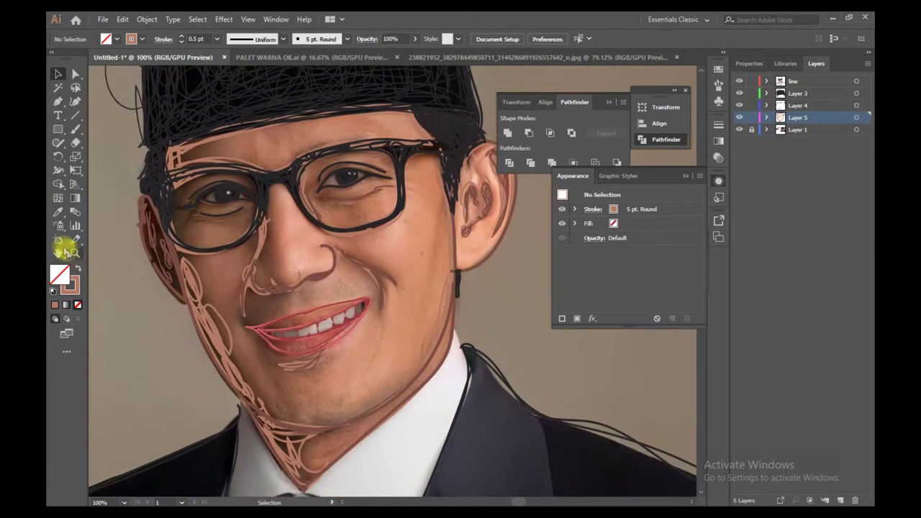
# - Paint light brown shading strokes along the smile fold on the right-hand cheek with the Paintbrush
pyautogui.click(76, 130)
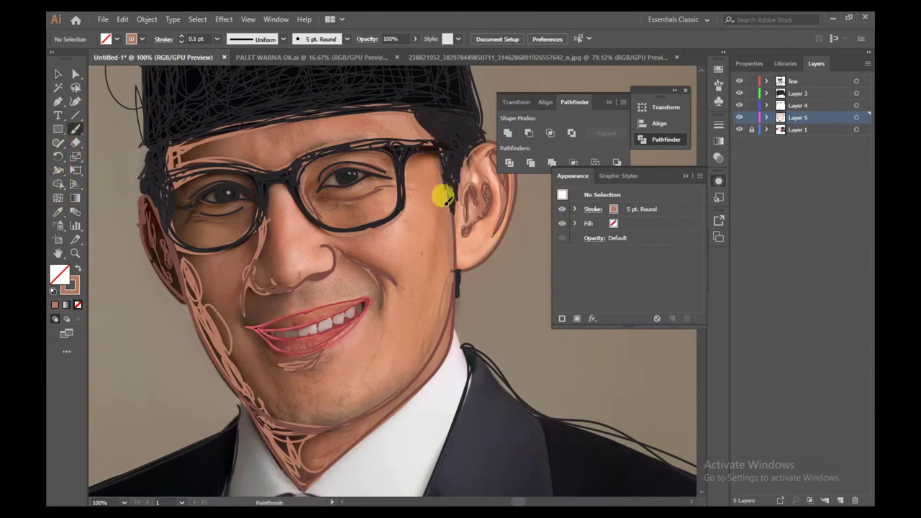
pyautogui.click(58, 210)
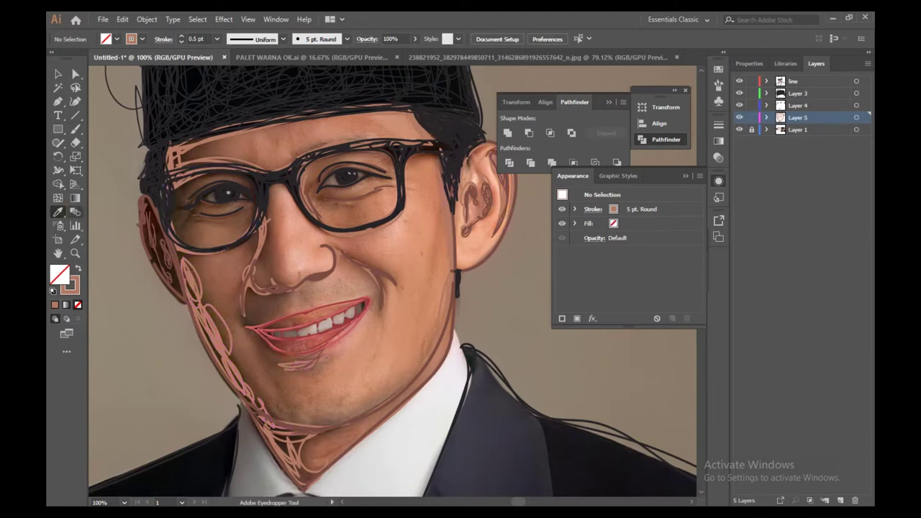
pyautogui.click(75, 128)
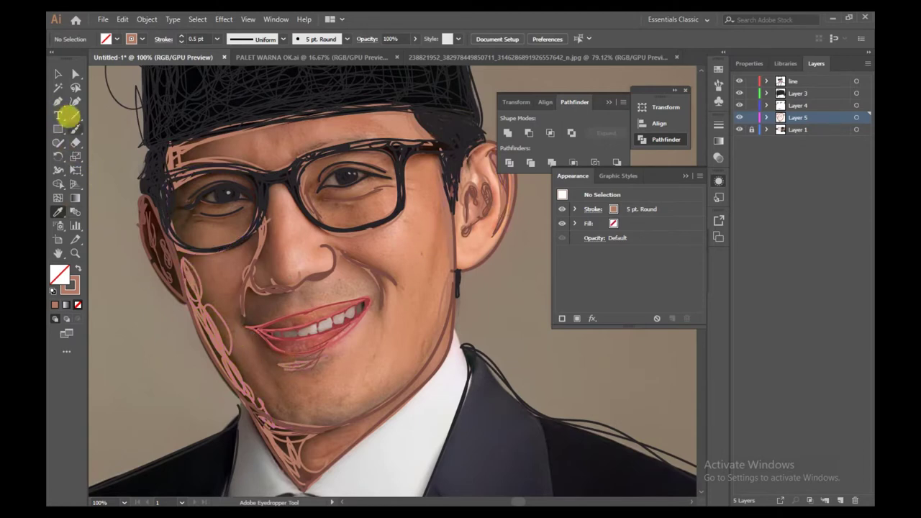
pyautogui.rightClick(216, 264)
pyautogui.press('Escape')
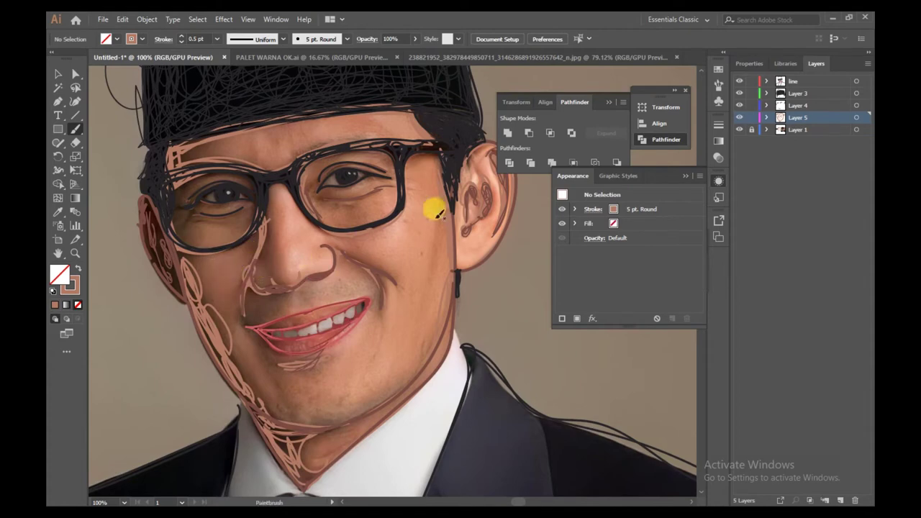
pyautogui.moveTo(396, 287); pyautogui.dragTo(346, 255)
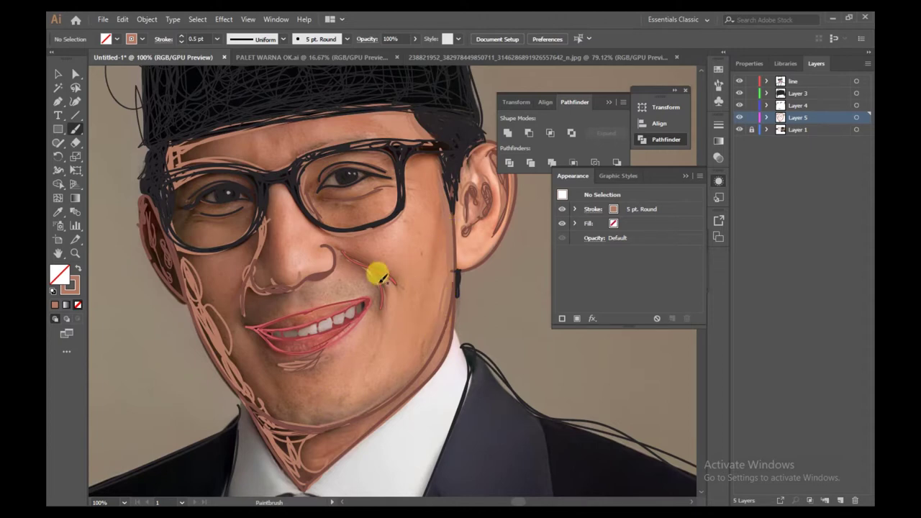
# - Hide the photo's Layer 1 and paint light brown strokes across the forehead below the cap
pyautogui.hotkey('ctrl', '-')
pyautogui.hotkey('ctrl', '-')
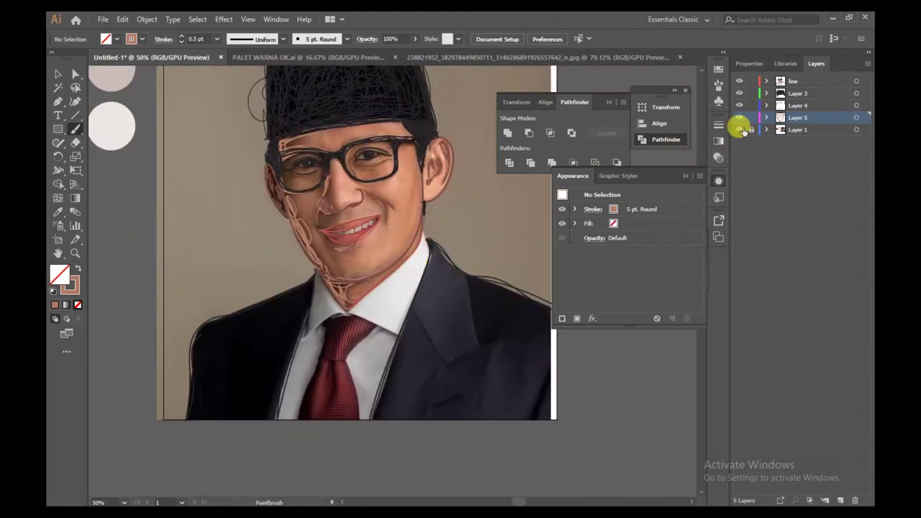
pyautogui.click(740, 130)
pyautogui.hotkey('ctrl', '-')
pyautogui.hotkey('ctrl', '-')
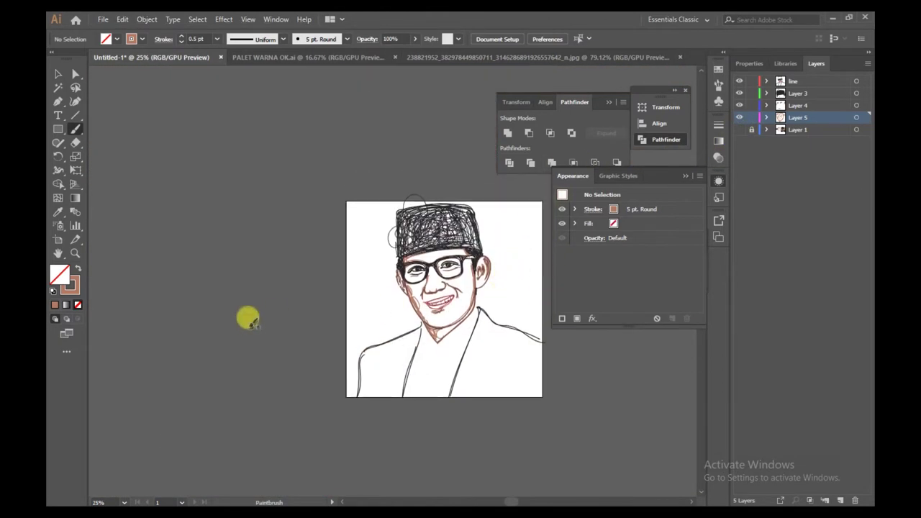
pyautogui.hotkey('ctrl', '+')
pyautogui.hotkey('ctrl', '+')
pyautogui.hotkey('ctrl', '+')
pyautogui.hotkey('ctrl', '+')
pyautogui.moveTo(302, 210)
pyautogui.mouseDown()
pyautogui.moveTo(484, 190)
pyautogui.moveTo(337, 193)
pyautogui.moveTo(364, 196)
pyautogui.moveTo(285, 210)
pyautogui.moveTo(492, 198)
pyautogui.mouseUp()
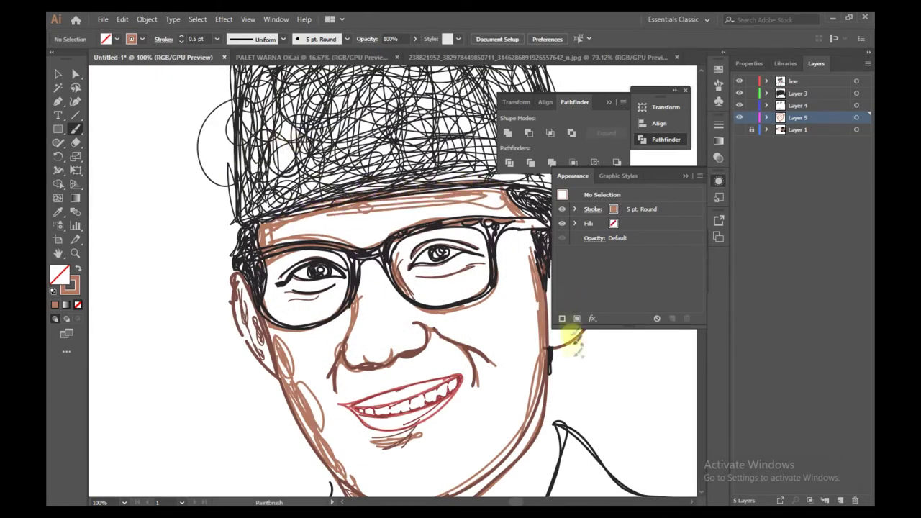
# - Paint light brown strokes on the right-hand ear and its lobe, and along the neck edge below it
pyautogui.scroll(-3, 462, 373)
pyautogui.scroll(3, 491, 331)
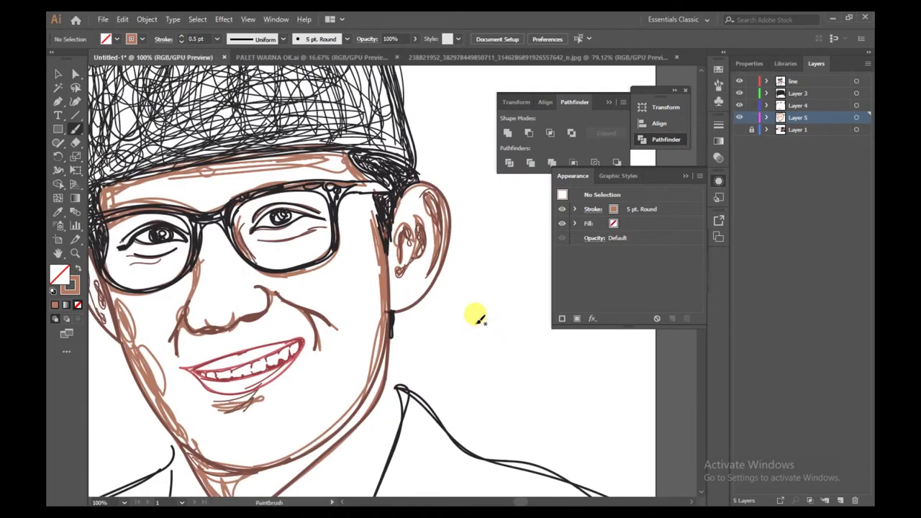
pyautogui.moveTo(407, 226)
pyautogui.mouseDown()
pyautogui.moveTo(394, 307)
pyautogui.moveTo(442, 245)
pyautogui.mouseUp()
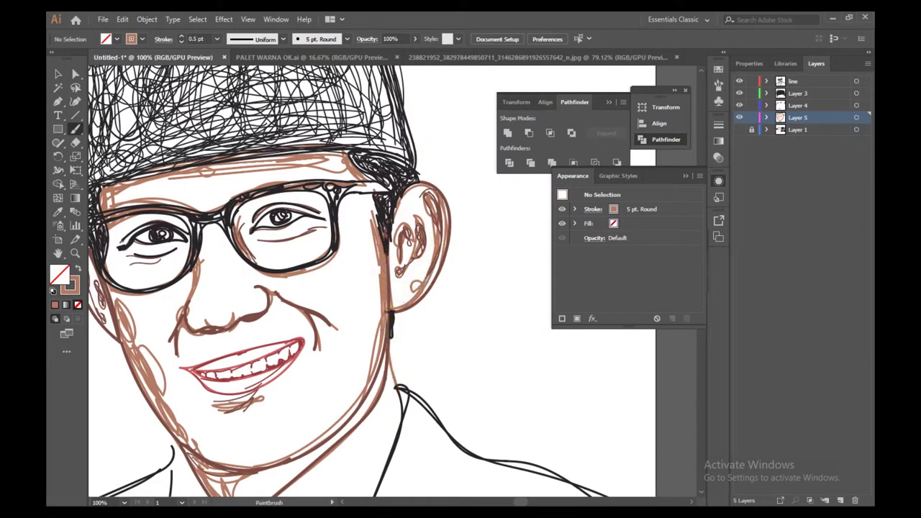
pyautogui.scroll(-4, 409, 331)
pyautogui.scroll(1, 414, 332)
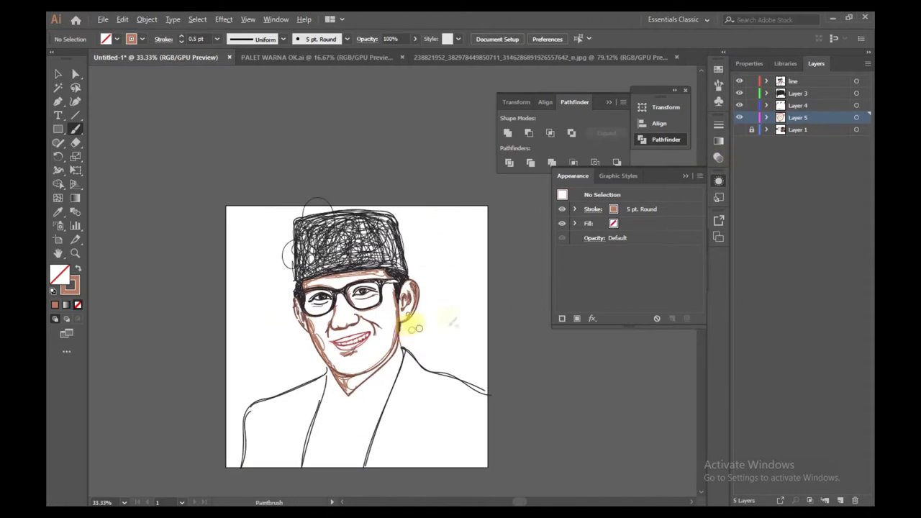
# - Show Layer 1, add a new layer directly below Layer 5, and set the stroke to the palette's tan skin tone at 0.75 pt
pyautogui.click(738, 129)
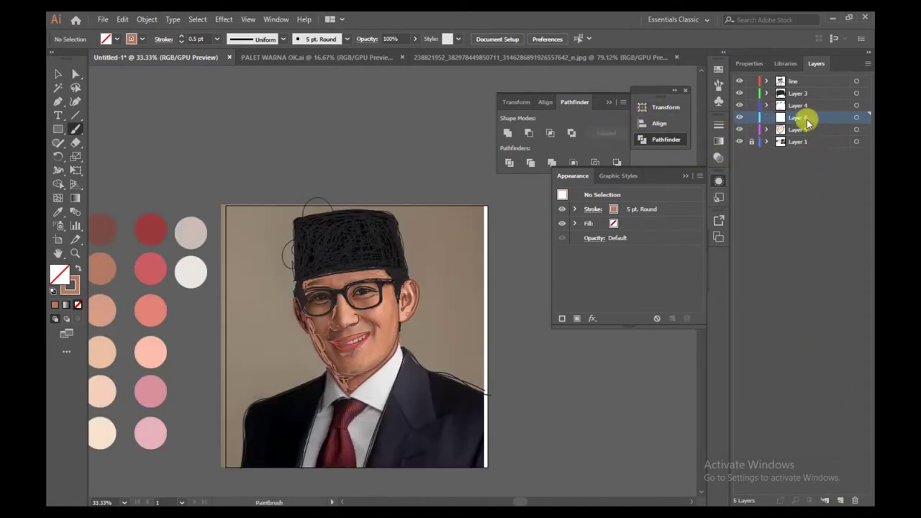
pyautogui.moveTo(801, 117); pyautogui.dragTo(791, 136)
pyautogui.click(57, 213)
pyautogui.click(102, 310)
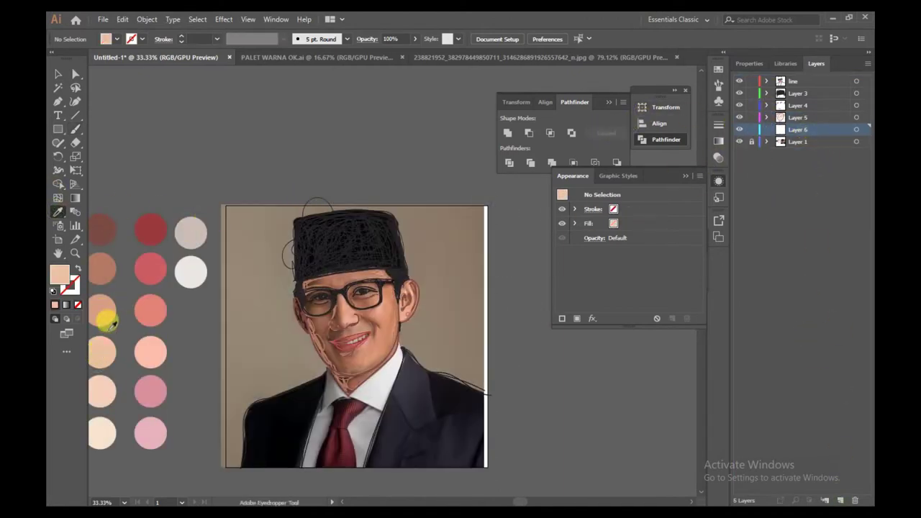
pyautogui.click(76, 271)
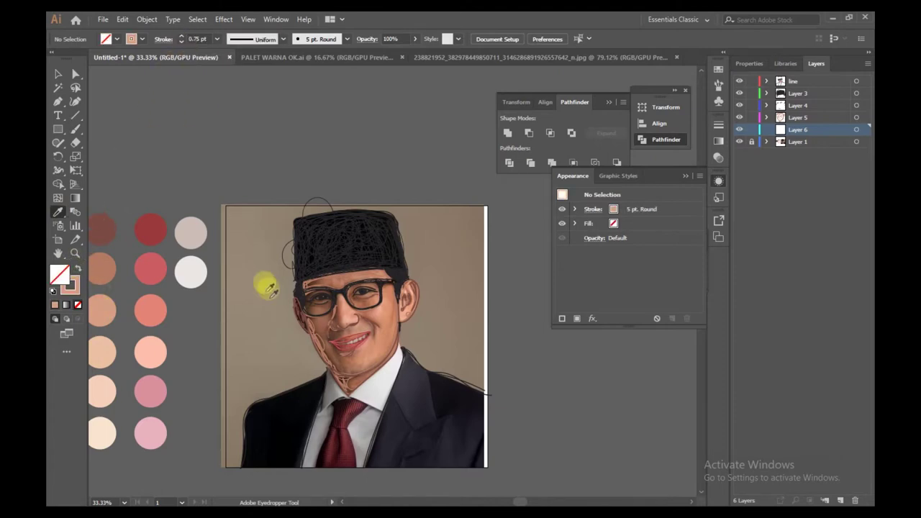
# - Paint tan scribble strokes on Layer 6 across the forehead between the cap and the glasses
pyautogui.scroll(-1, 266, 288)
pyautogui.scroll(3, 351, 252)
pyautogui.click(74, 129)
pyautogui.scroll(1, 251, 232)
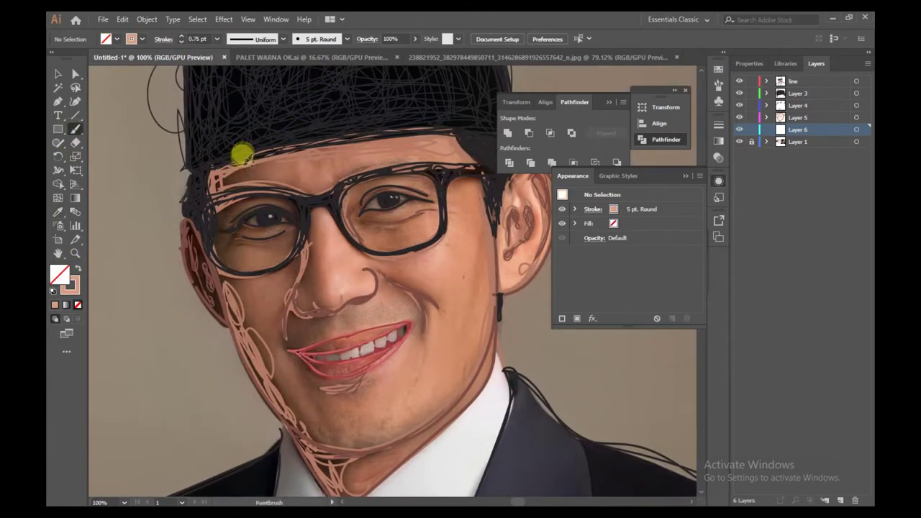
pyautogui.moveTo(242, 153)
pyautogui.mouseDown()
pyautogui.moveTo(269, 161)
pyautogui.moveTo(247, 169)
pyautogui.moveTo(322, 149)
pyautogui.moveTo(426, 144)
pyautogui.moveTo(324, 184)
pyautogui.moveTo(267, 169)
pyautogui.moveTo(352, 155)
pyautogui.mouseUp()
pyautogui.moveTo(455, 139)
pyautogui.mouseDown()
pyautogui.moveTo(425, 151)
pyautogui.moveTo(415, 144)
pyautogui.moveTo(466, 148)
pyautogui.moveTo(321, 135)
pyautogui.moveTo(212, 165)
pyautogui.moveTo(284, 148)
pyautogui.moveTo(426, 141)
pyautogui.mouseUp()
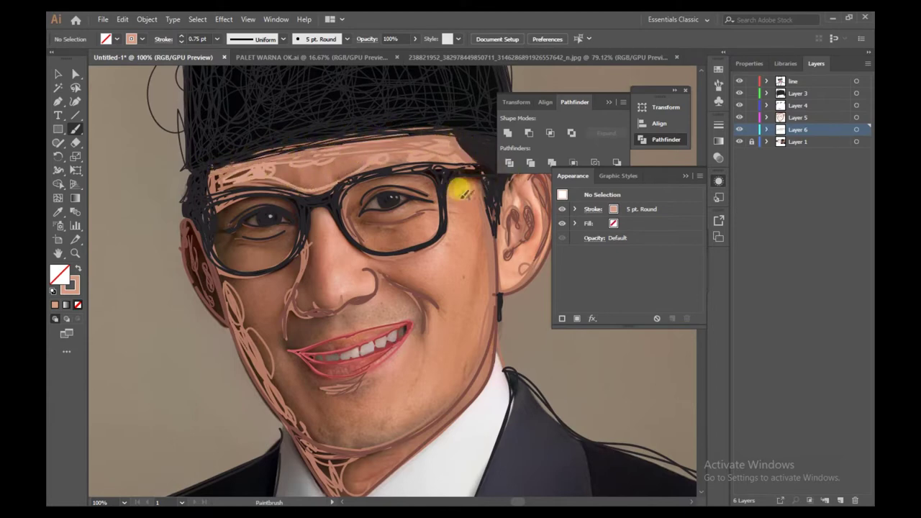
# - Paint tan shading down the right-hand cheek and jaw, along the nose, and around the smile folds and chin
pyautogui.moveTo(480, 170)
pyautogui.mouseDown()
pyautogui.moveTo(456, 172)
pyautogui.moveTo(490, 225)
pyautogui.moveTo(481, 209)
pyautogui.moveTo(473, 335)
pyautogui.mouseUp()
pyautogui.moveTo(446, 379)
pyautogui.mouseDown()
pyautogui.moveTo(321, 443)
pyautogui.moveTo(315, 422)
pyautogui.moveTo(312, 430)
pyautogui.moveTo(323, 419)
pyautogui.moveTo(332, 431)
pyautogui.moveTo(298, 363)
pyautogui.moveTo(289, 409)
pyautogui.moveTo(261, 333)
pyautogui.moveTo(250, 333)
pyautogui.moveTo(221, 270)
pyautogui.moveTo(249, 332)
pyautogui.moveTo(281, 322)
pyautogui.moveTo(321, 210)
pyautogui.moveTo(337, 305)
pyautogui.moveTo(316, 280)
pyautogui.moveTo(321, 305)
pyautogui.moveTo(292, 292)
pyautogui.moveTo(316, 287)
pyautogui.moveTo(335, 303)
pyautogui.moveTo(322, 258)
pyautogui.moveTo(322, 292)
pyautogui.moveTo(315, 221)
pyautogui.moveTo(341, 305)
pyautogui.moveTo(373, 281)
pyautogui.moveTo(370, 268)
pyautogui.moveTo(353, 292)
pyautogui.moveTo(371, 262)
pyautogui.moveTo(423, 287)
pyautogui.moveTo(426, 320)
pyautogui.moveTo(443, 306)
pyautogui.moveTo(409, 288)
pyautogui.moveTo(411, 316)
pyautogui.mouseUp()
pyautogui.moveTo(287, 326)
pyautogui.mouseDown()
pyautogui.moveTo(305, 355)
pyautogui.moveTo(294, 342)
pyautogui.moveTo(336, 382)
pyautogui.moveTo(372, 368)
pyautogui.moveTo(414, 317)
pyautogui.moveTo(346, 333)
pyautogui.moveTo(410, 319)
pyautogui.mouseUp()
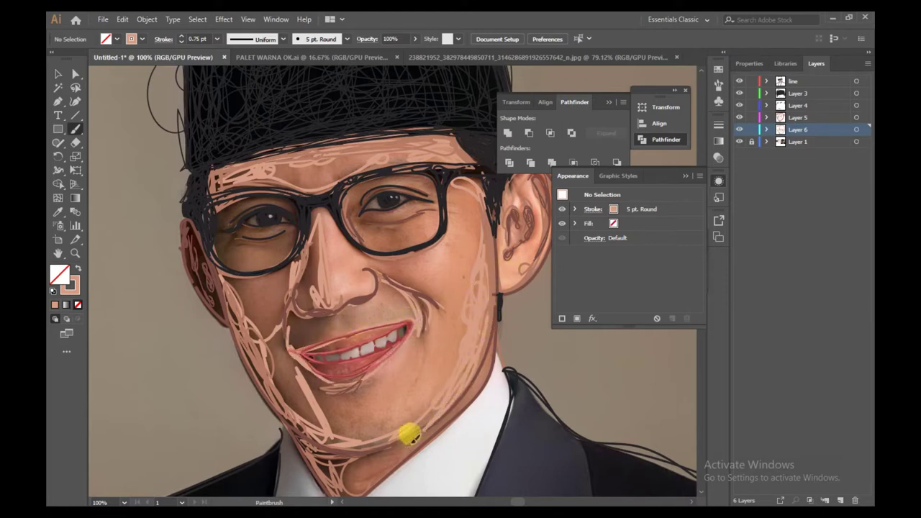
# - Paint tan shading strokes on the neck, along the left-hand jawline, and inside both ears
pyautogui.moveTo(336, 489)
pyautogui.mouseDown()
pyautogui.moveTo(373, 437)
pyautogui.moveTo(332, 465)
pyautogui.moveTo(309, 457)
pyautogui.moveTo(238, 328)
pyautogui.mouseUp()
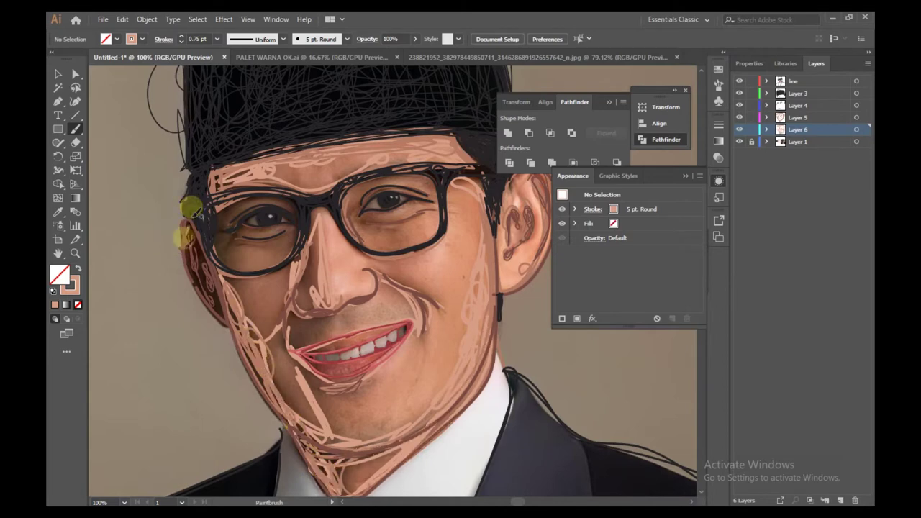
pyautogui.moveTo(186, 224)
pyautogui.mouseDown()
pyautogui.moveTo(206, 259)
pyautogui.moveTo(193, 238)
pyautogui.moveTo(213, 305)
pyautogui.mouseUp()
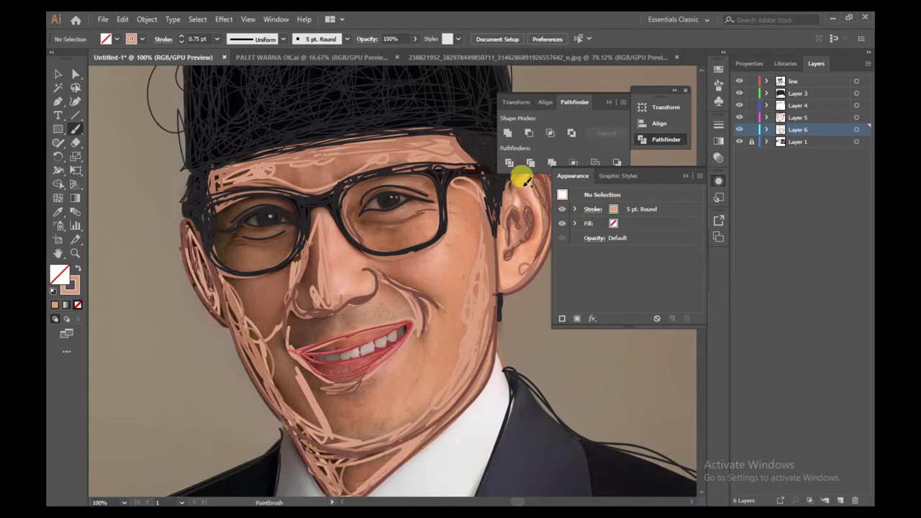
pyautogui.moveTo(545, 204); pyautogui.dragTo(508, 253)
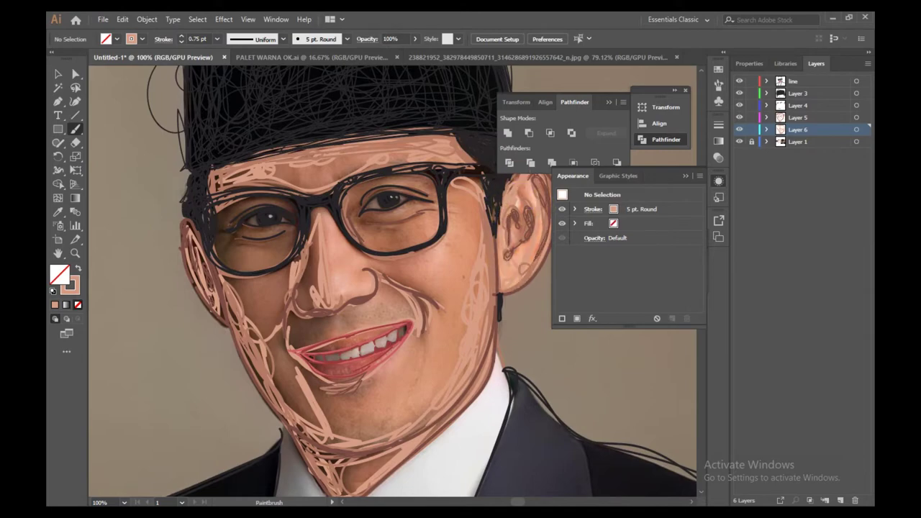
# - Hide the photo's Layer 1 and review the whole shaded portrait
pyautogui.click(738, 141)
pyautogui.hotkey('ctrl', '-')
pyautogui.hotkey('ctrl', '-')
pyautogui.hotkey('ctrl', '-')
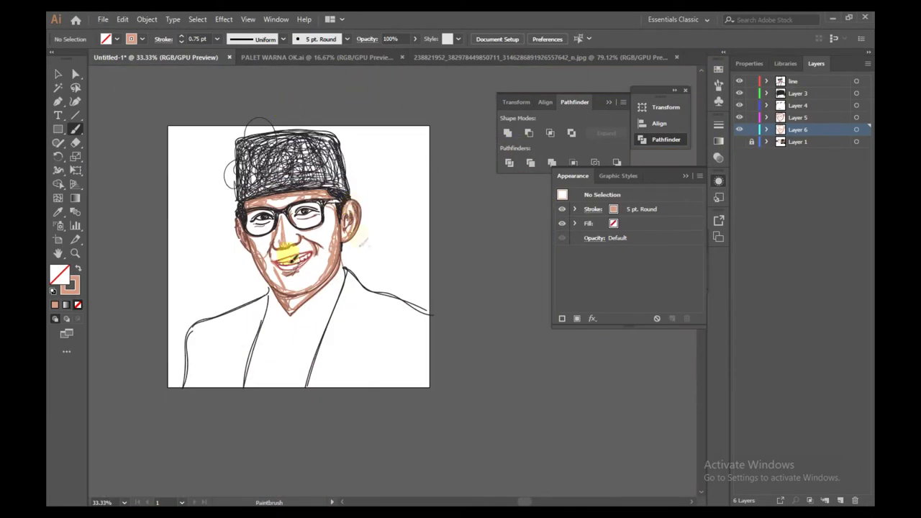
# - Show the photo's Layer 1, set the stroke to 0.25 pt, and scribble fine tan strokes over the cheeks, eye areas and chin
pyautogui.hotkey('ctrl', '+')
pyautogui.hotkey('ctrl', '+')
pyautogui.scroll(2, 140, 175)
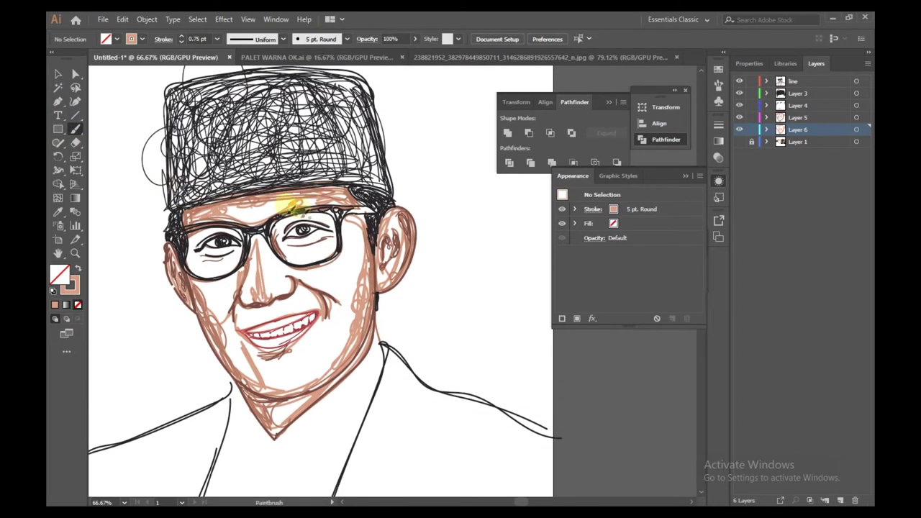
pyautogui.click(738, 141)
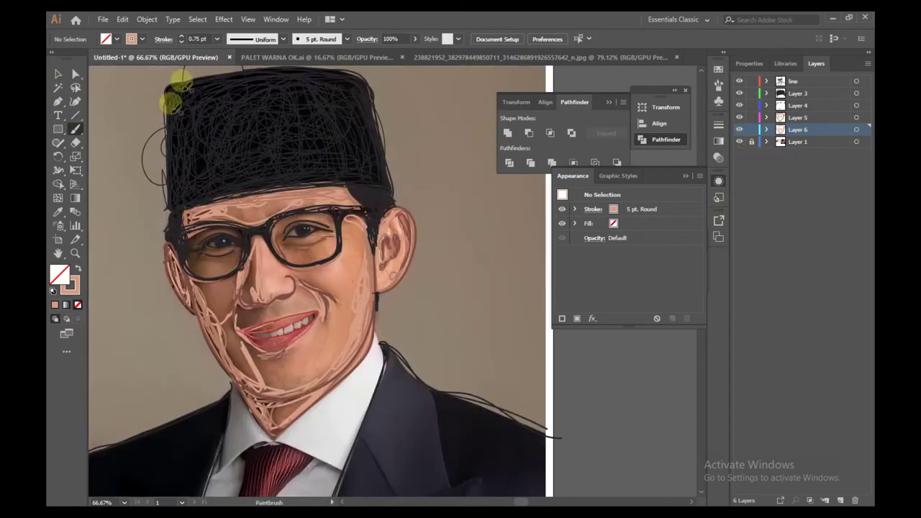
pyautogui.click(182, 42)
pyautogui.click(181, 42)
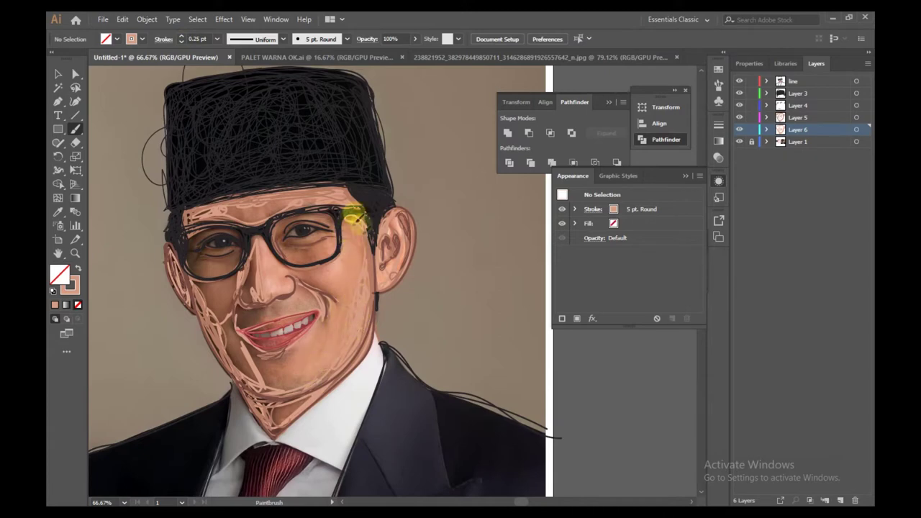
pyautogui.moveTo(393, 227)
pyautogui.mouseDown()
pyautogui.moveTo(383, 234)
pyautogui.moveTo(365, 219)
pyautogui.mouseUp()
pyautogui.moveTo(247, 216)
pyautogui.mouseDown()
pyautogui.moveTo(209, 204)
pyautogui.moveTo(198, 256)
pyautogui.moveTo(236, 241)
pyautogui.moveTo(227, 266)
pyautogui.moveTo(205, 259)
pyautogui.moveTo(235, 241)
pyautogui.moveTo(202, 224)
pyautogui.moveTo(189, 231)
pyautogui.moveTo(240, 225)
pyautogui.moveTo(186, 251)
pyautogui.moveTo(222, 266)
pyautogui.moveTo(290, 253)
pyautogui.moveTo(286, 244)
pyautogui.moveTo(326, 243)
pyautogui.moveTo(332, 213)
pyautogui.moveTo(274, 227)
pyautogui.moveTo(313, 215)
pyautogui.moveTo(277, 215)
pyautogui.moveTo(327, 225)
pyautogui.moveTo(296, 257)
pyautogui.moveTo(282, 240)
pyautogui.moveTo(327, 211)
pyautogui.moveTo(318, 207)
pyautogui.moveTo(262, 243)
pyautogui.moveTo(267, 227)
pyautogui.moveTo(295, 279)
pyautogui.moveTo(284, 268)
pyautogui.moveTo(268, 292)
pyautogui.moveTo(287, 266)
pyautogui.moveTo(260, 225)
pyautogui.moveTo(256, 286)
pyautogui.moveTo(250, 279)
pyautogui.moveTo(261, 245)
pyautogui.moveTo(263, 279)
pyautogui.moveTo(291, 281)
pyautogui.moveTo(264, 282)
pyautogui.moveTo(281, 281)
pyautogui.moveTo(260, 240)
pyautogui.moveTo(298, 285)
pyautogui.moveTo(365, 282)
pyautogui.moveTo(302, 385)
pyautogui.moveTo(331, 350)
pyautogui.moveTo(281, 368)
pyautogui.moveTo(281, 384)
pyautogui.moveTo(313, 358)
pyautogui.moveTo(244, 349)
pyautogui.moveTo(245, 374)
pyautogui.moveTo(229, 321)
pyautogui.moveTo(209, 310)
pyautogui.moveTo(231, 302)
pyautogui.moveTo(209, 306)
pyautogui.moveTo(323, 262)
pyautogui.moveTo(353, 288)
pyautogui.moveTo(333, 294)
pyautogui.moveTo(343, 236)
pyautogui.moveTo(324, 282)
pyautogui.moveTo(354, 285)
pyautogui.moveTo(339, 224)
pyautogui.moveTo(338, 291)
pyautogui.moveTo(316, 358)
pyautogui.moveTo(260, 364)
pyautogui.mouseUp()
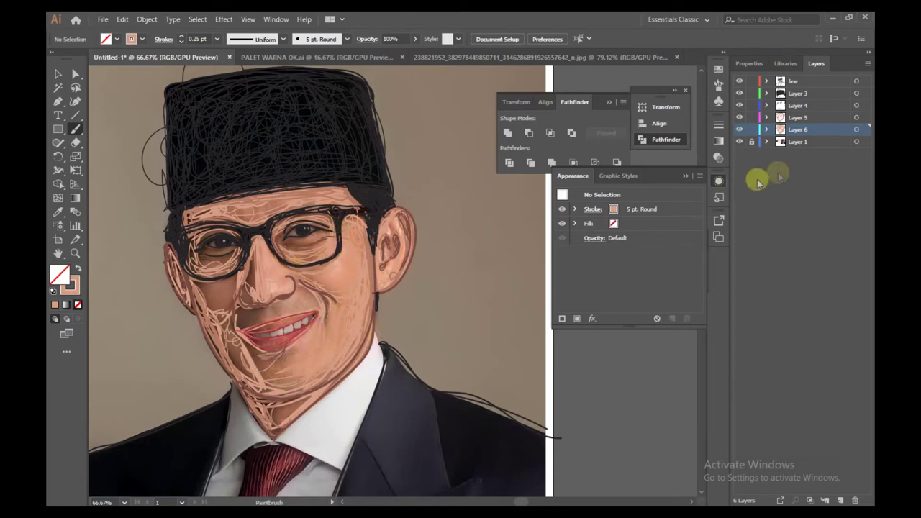
# - Hide the photo's Layer 1 and add fine tan scribbles beside the mouth and across the neck
pyautogui.click(739, 141)
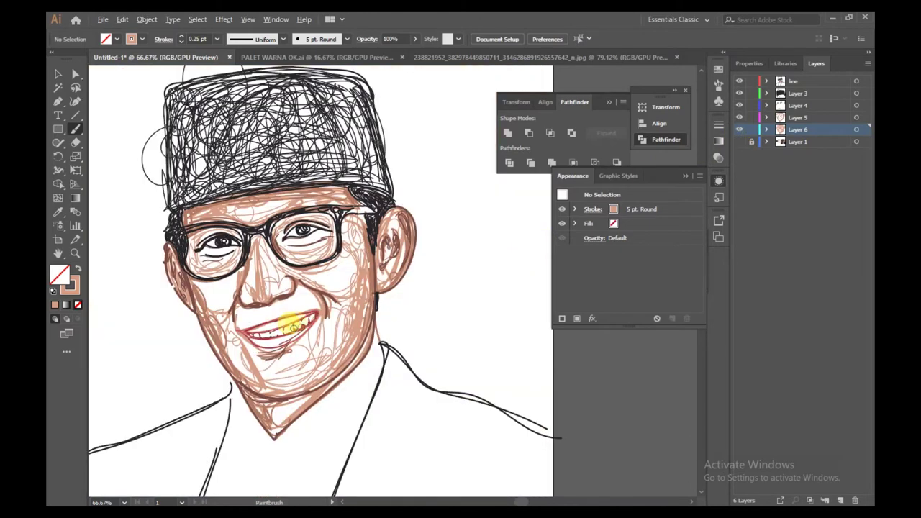
pyautogui.moveTo(298, 323); pyautogui.dragTo(337, 328)
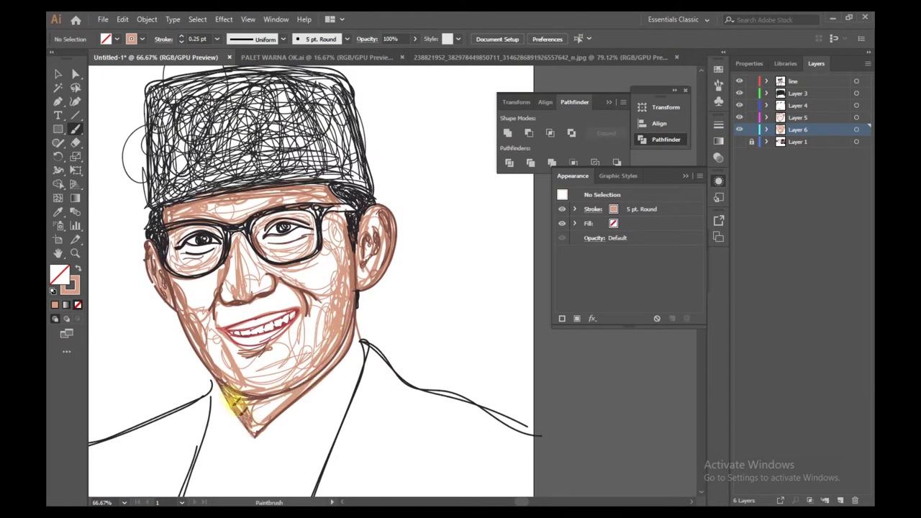
pyautogui.moveTo(234, 400)
pyautogui.mouseDown()
pyautogui.moveTo(279, 411)
pyautogui.moveTo(338, 335)
pyautogui.mouseUp()
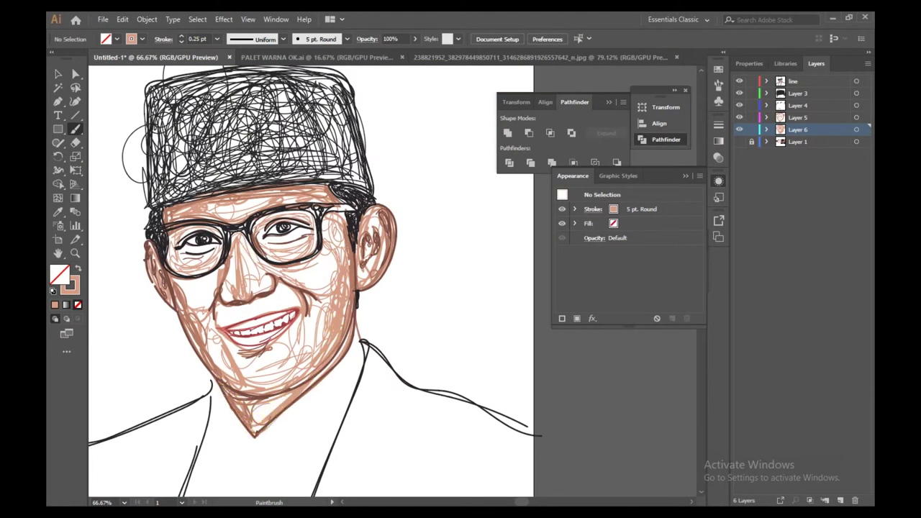
pyautogui.moveTo(308, 235); pyautogui.dragTo(267, 233)
pyautogui.rightClick(279, 236)
pyautogui.click(281, 234)
pyautogui.rightClick(279, 232)
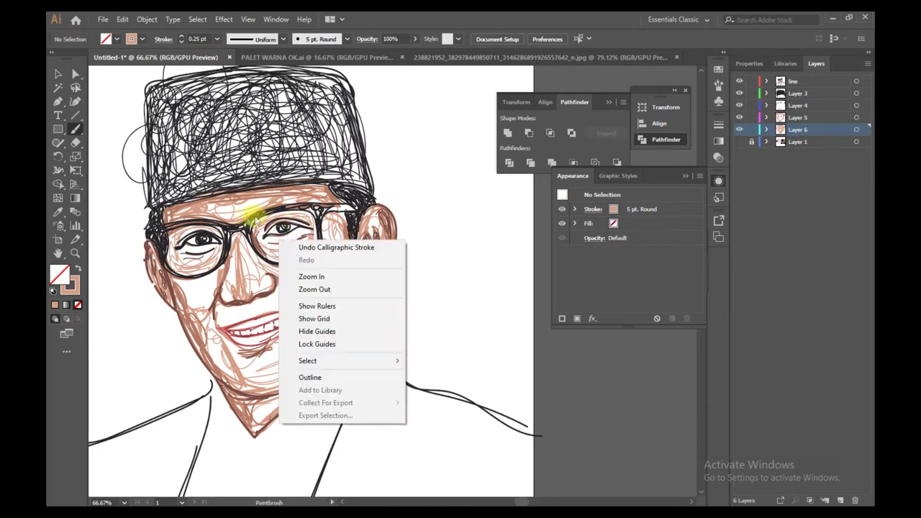
pyautogui.click(810, 130)
# - Paint fine tan strokes on Layer 6 beneath the right-hand eye, inside the glasses lens
pyautogui.scroll(4, 298, 232)
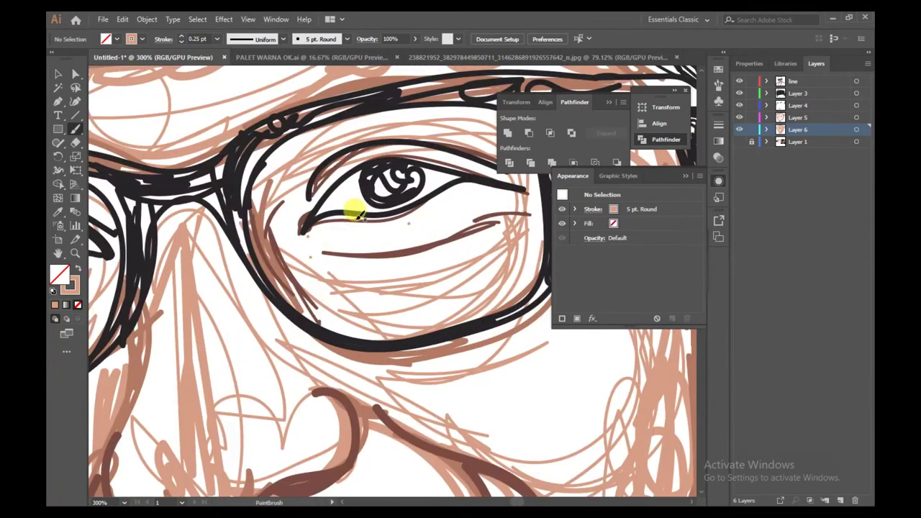
pyautogui.moveTo(311, 239); pyautogui.dragTo(461, 213)
pyautogui.moveTo(360, 232); pyautogui.dragTo(480, 214)
pyautogui.moveTo(333, 248); pyautogui.dragTo(453, 231)
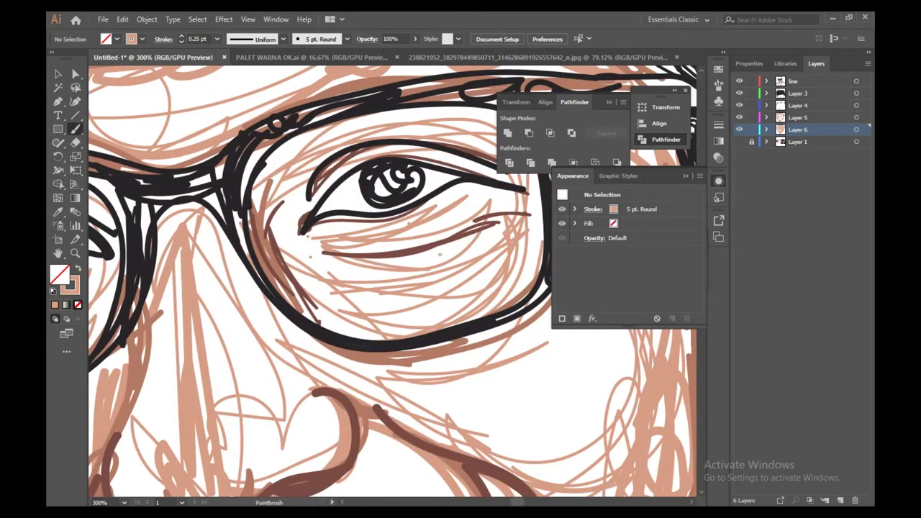
pyautogui.scroll(-4, 427, 255)
pyautogui.scroll(-3, 424, 229)
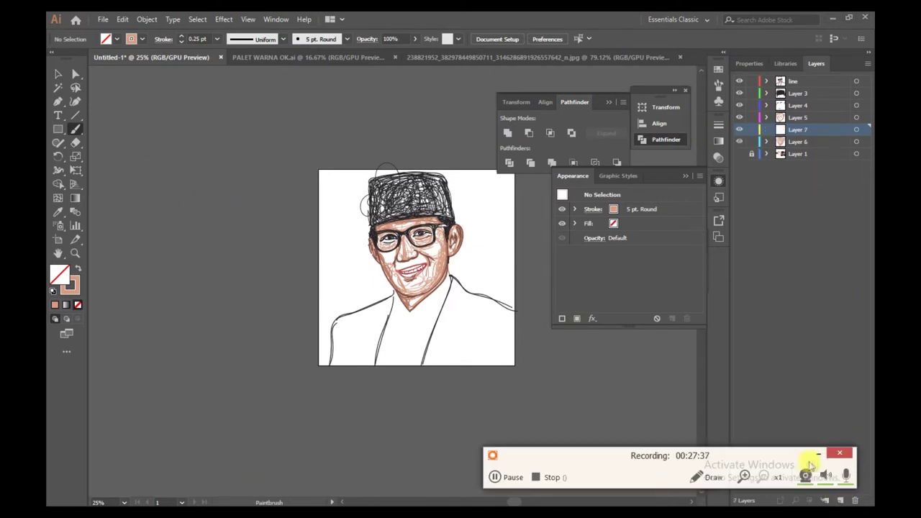
# - Move the new Layer 7 below Layer 6 and sample the light peach palette swatch as the stroke colour at 0.25 pt
pyautogui.click(820, 453)
pyautogui.moveTo(797, 130); pyautogui.dragTo(797, 146)
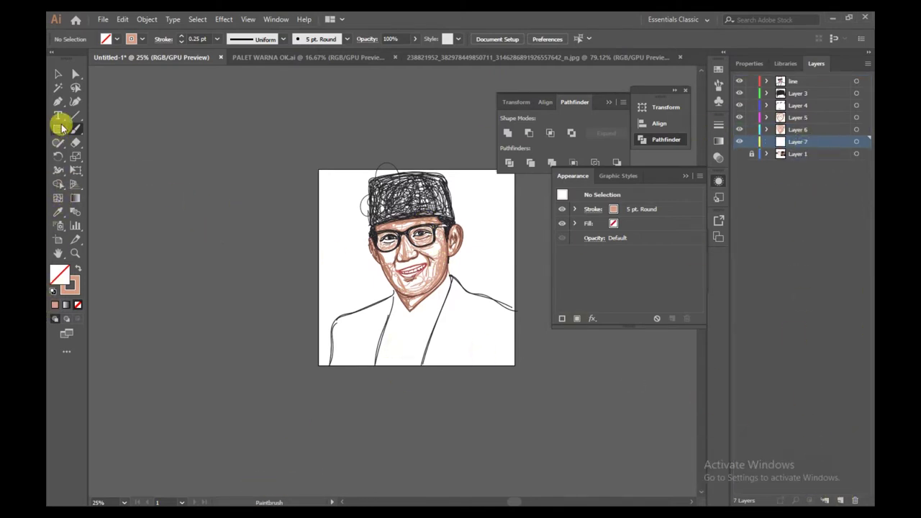
pyautogui.click(58, 212)
pyautogui.hotkey('ctrl', '-')
pyautogui.hotkey('ctrl', '-')
pyautogui.hotkey('ctrl', '-')
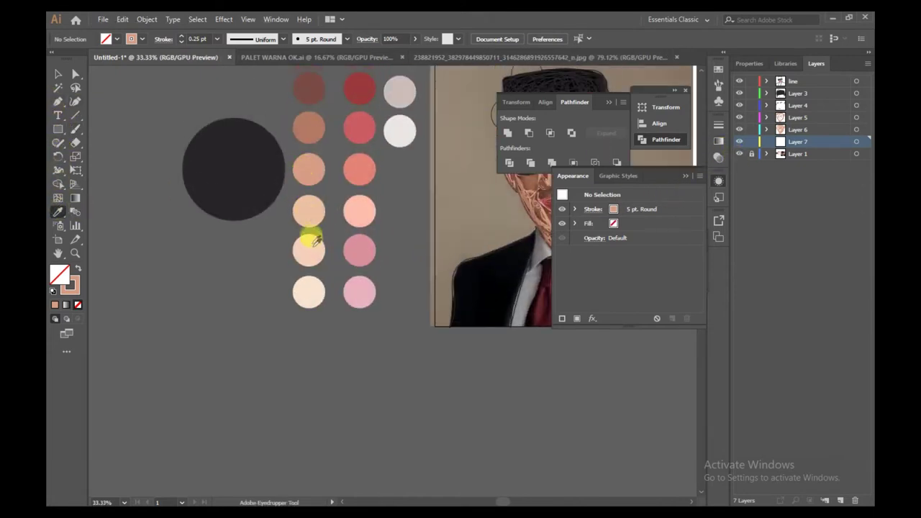
pyautogui.click(311, 249)
pyautogui.click(310, 217)
pyautogui.scroll(-1, 167, 223)
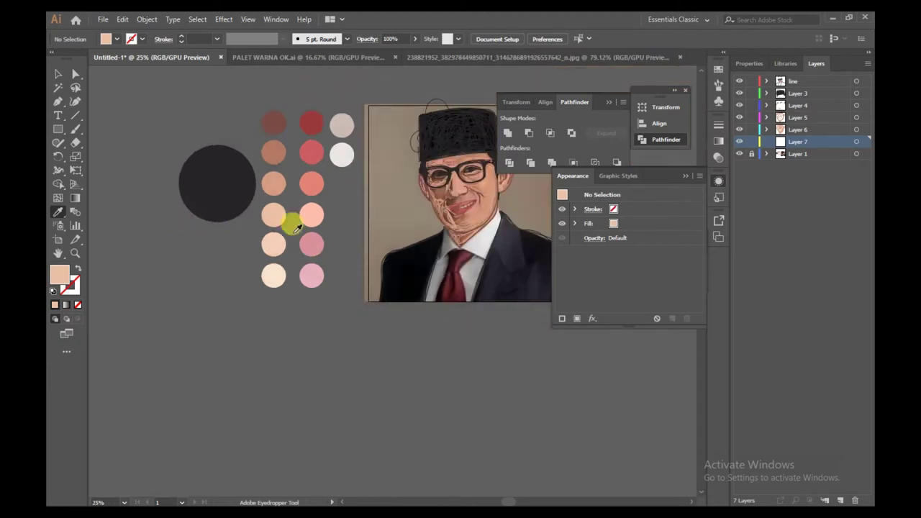
pyautogui.click(77, 267)
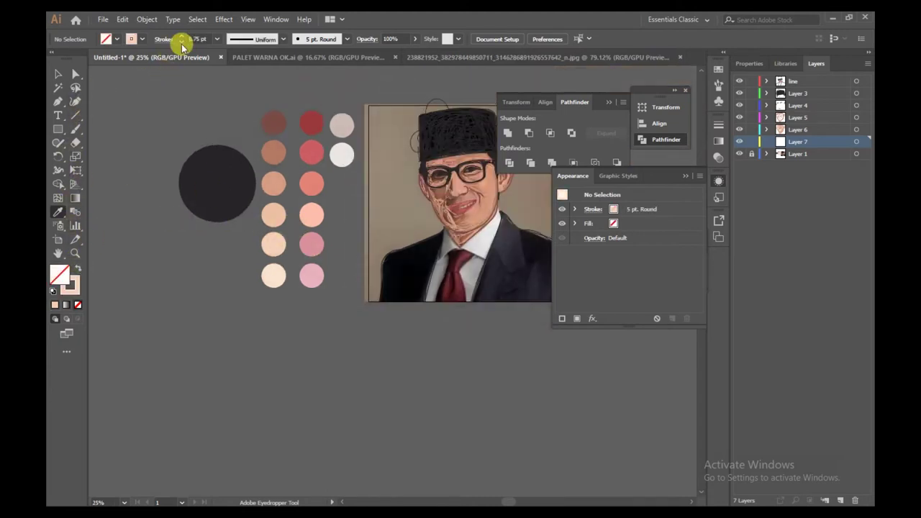
# - Hide the photo's Layer 1 and paint light peach scribbles over the left-hand cheek and beside the nose, undoing the last few strokes
pyautogui.click(739, 153)
pyautogui.scroll(-1, 288, 219)
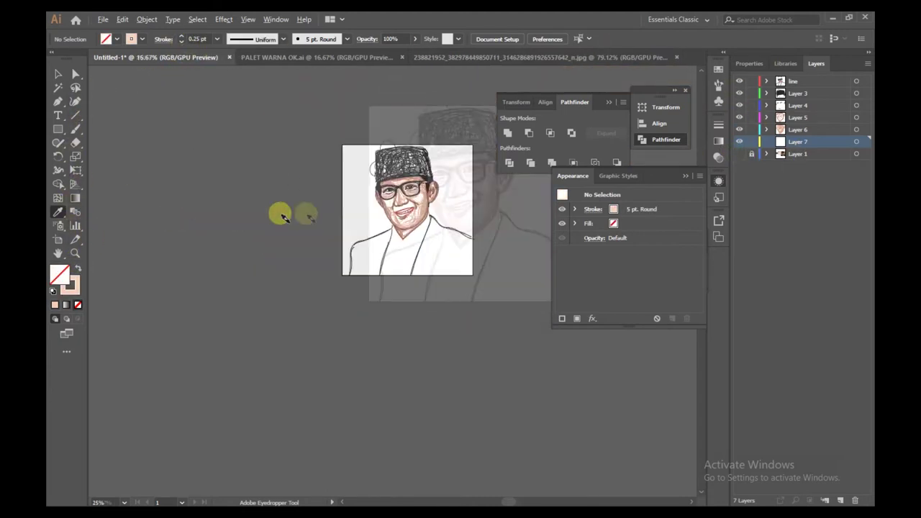
pyautogui.scroll(3, 415, 191)
pyautogui.click(76, 129)
pyautogui.hotkey('ctrl', '+')
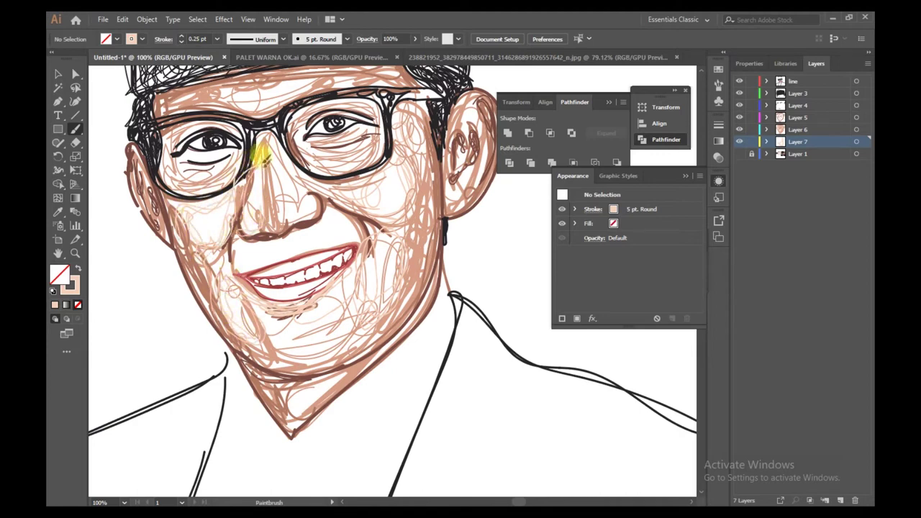
pyautogui.hotkey('ctrl', 'z')
pyautogui.hotkey('ctrl', 'z')
pyautogui.hotkey('ctrl', 'z')
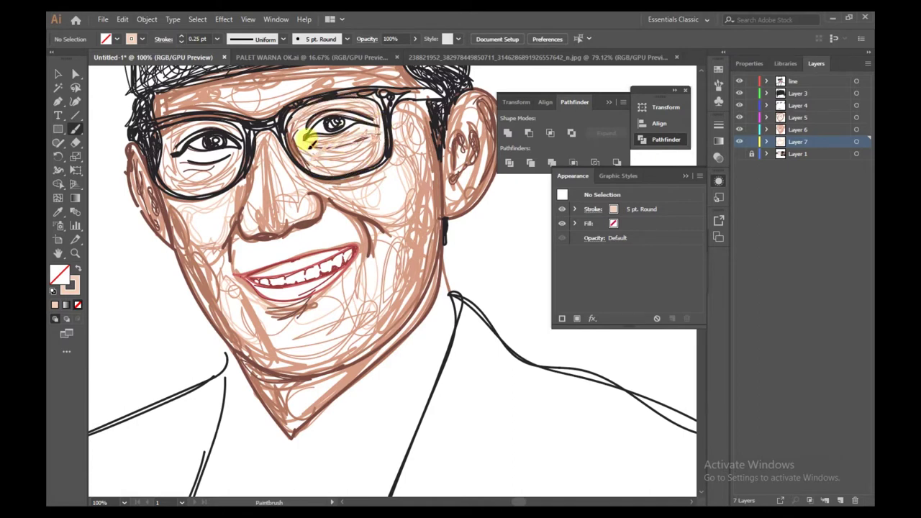
# - Paint light peach strokes under both eyes, on the left-hand cheek, and between the nose and upper lip
pyautogui.moveTo(309, 146); pyautogui.dragTo(375, 131)
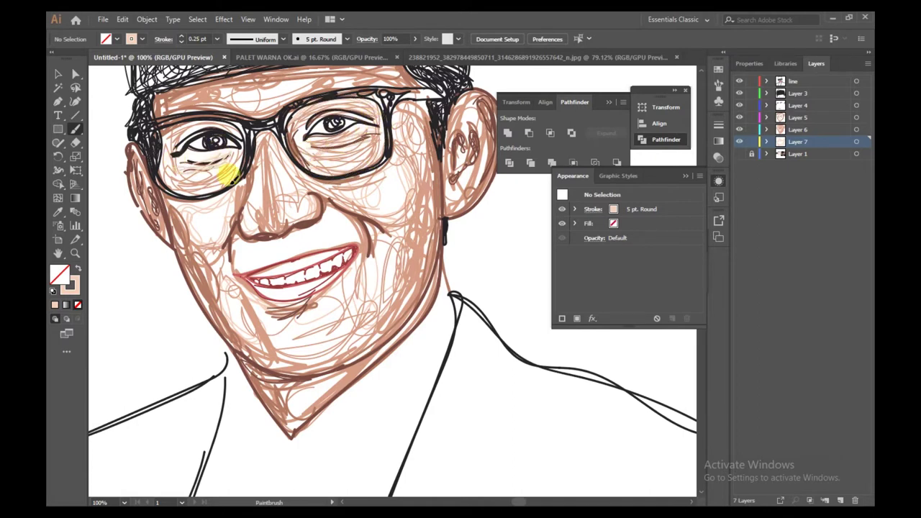
pyautogui.moveTo(155, 154)
pyautogui.mouseDown()
pyautogui.moveTo(223, 113)
pyautogui.moveTo(151, 189)
pyautogui.moveTo(138, 138)
pyautogui.moveTo(160, 213)
pyautogui.moveTo(214, 221)
pyautogui.mouseUp()
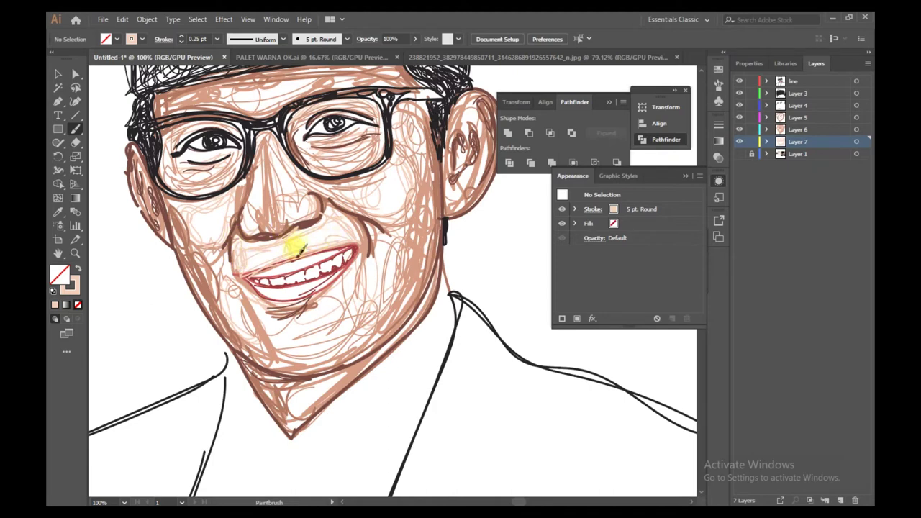
pyautogui.scroll(-4, 295, 248)
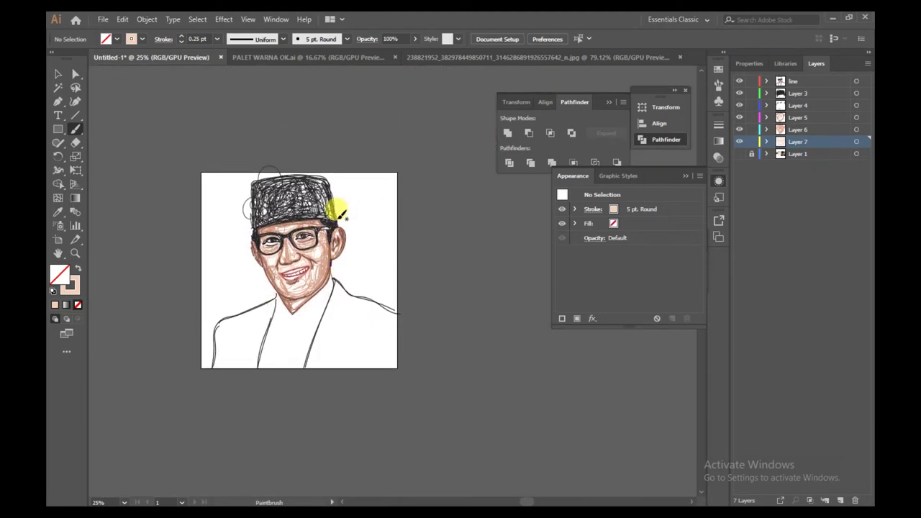
pyautogui.scroll(1, 248, 278)
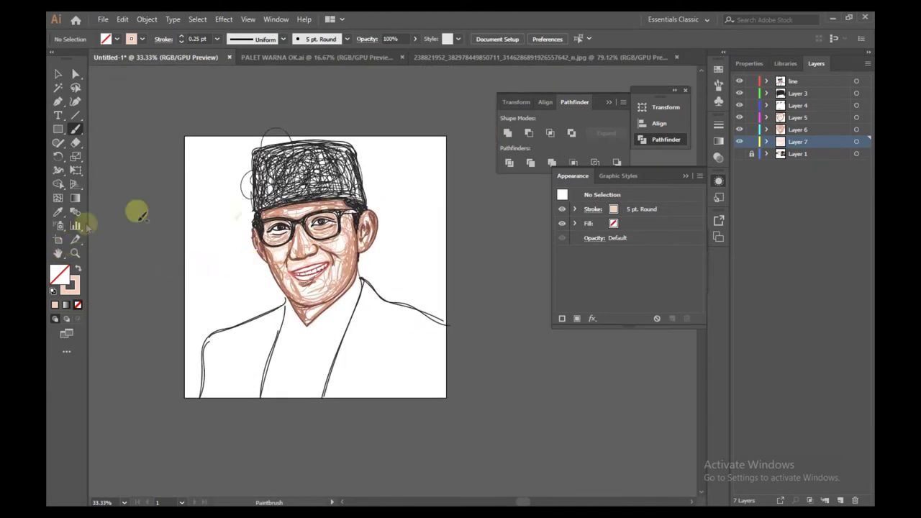
# - Add Layer 8 below Layer 7 and sample the palest cream palette swatch as the stroke colour
pyautogui.click(839, 501)
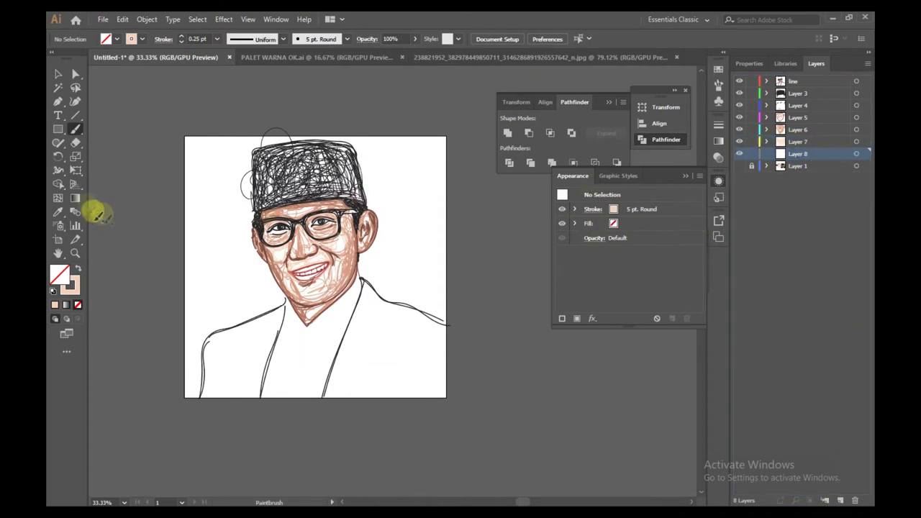
pyautogui.scroll(-1, 234, 198)
pyautogui.scroll(3, 147, 245)
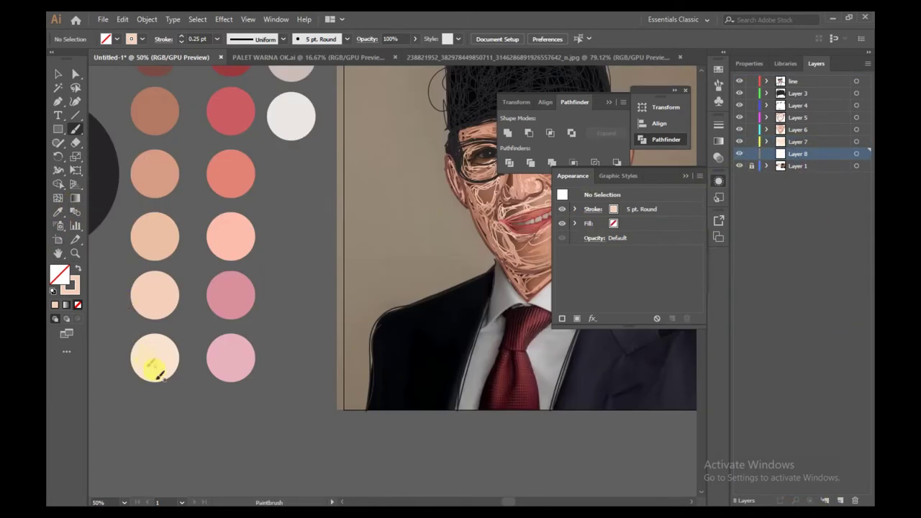
pyautogui.click(60, 210)
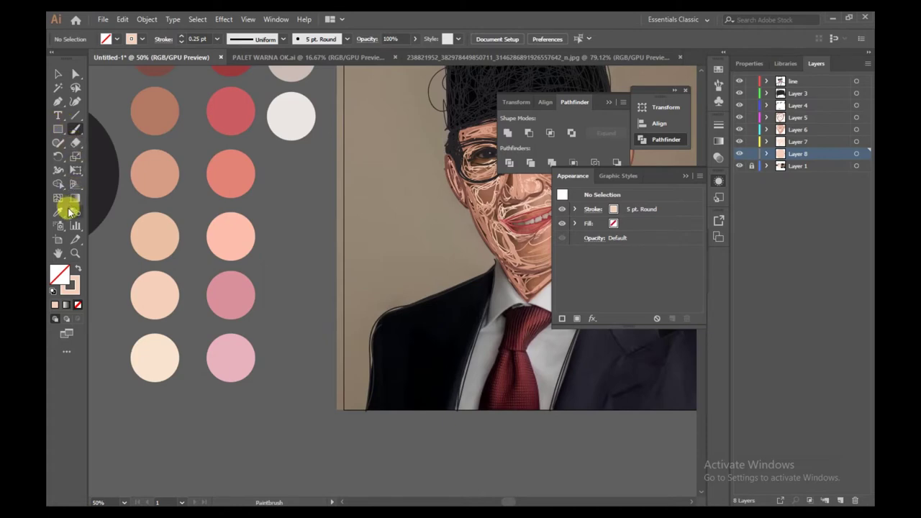
pyautogui.click(151, 347)
pyautogui.scroll(-2, 292, 252)
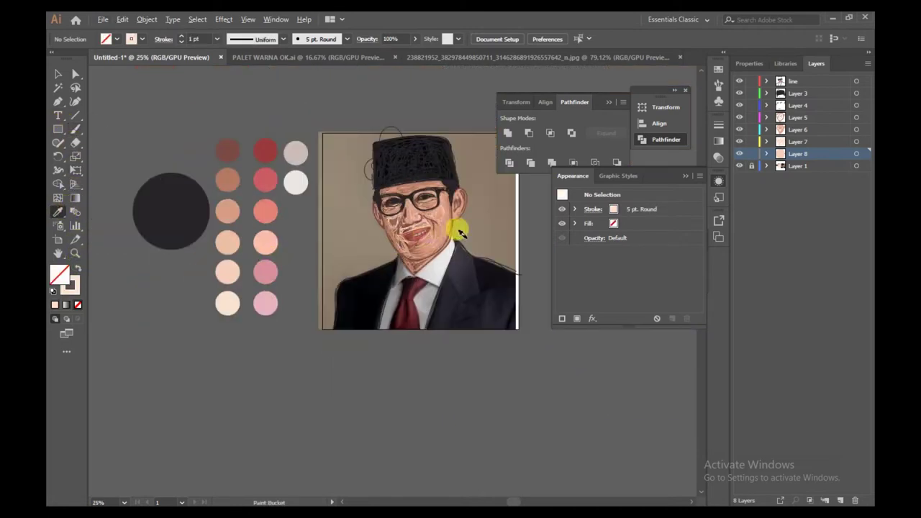
# - Undo the trial 1 pt chin stroke, set the cream stroke to 0.5 pt, and paint highlight scribbles below the lower lip
pyautogui.scroll(3, 456, 230)
pyautogui.scroll(1, 391, 222)
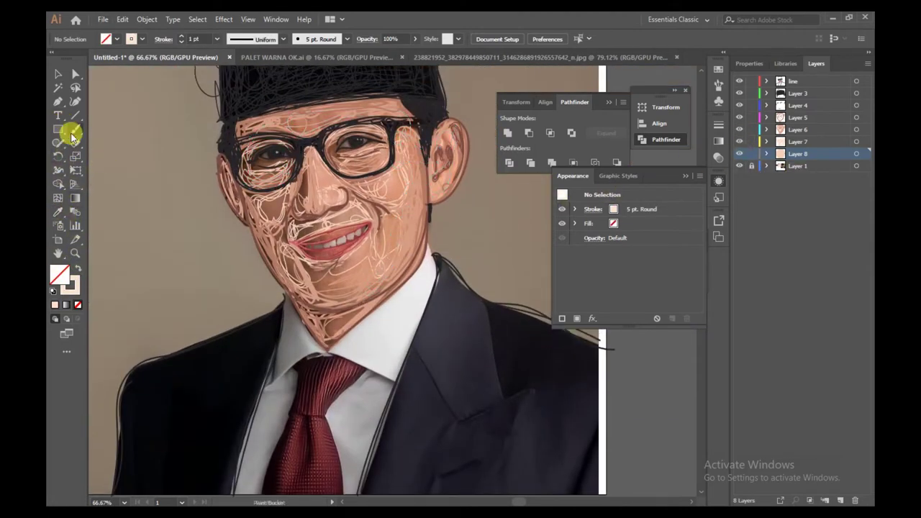
pyautogui.click(74, 129)
pyautogui.scroll(1, 349, 281)
pyautogui.moveTo(374, 249); pyautogui.dragTo(365, 268)
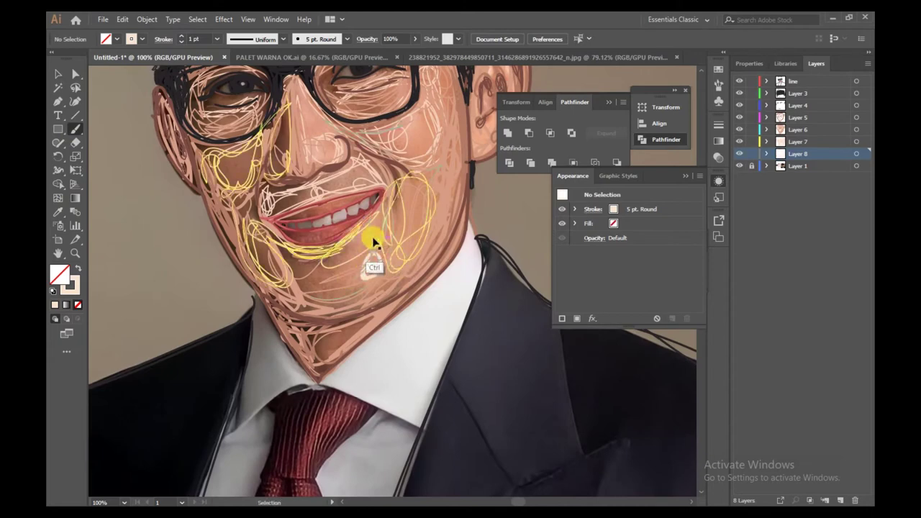
pyautogui.hotkey('ctrl', 'z')
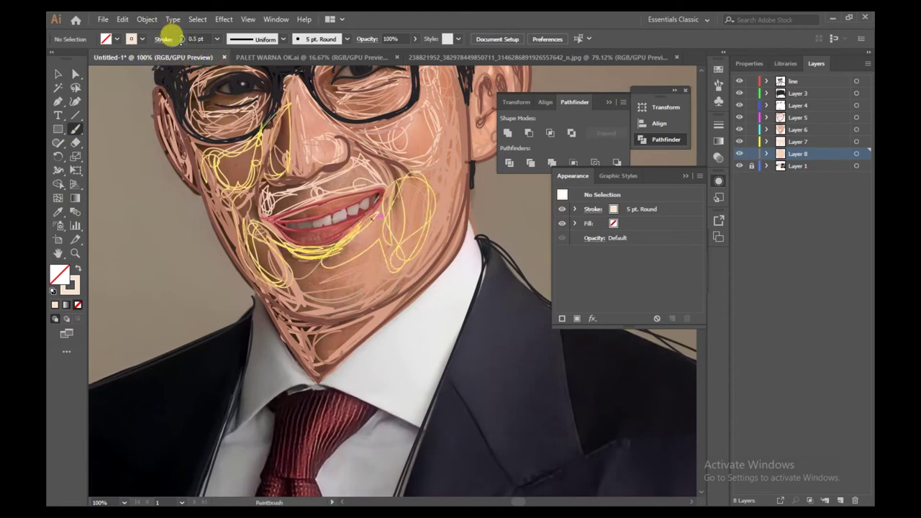
pyautogui.moveTo(385, 252)
pyautogui.mouseDown()
pyautogui.moveTo(318, 279)
pyautogui.moveTo(359, 243)
pyautogui.moveTo(349, 230)
pyautogui.moveTo(320, 268)
pyautogui.mouseUp()
# - Hide the photo's Layer 1 and paint cream highlight scribbles over the chin, the right-hand cheek, and the tip of the nose
pyautogui.click(739, 165)
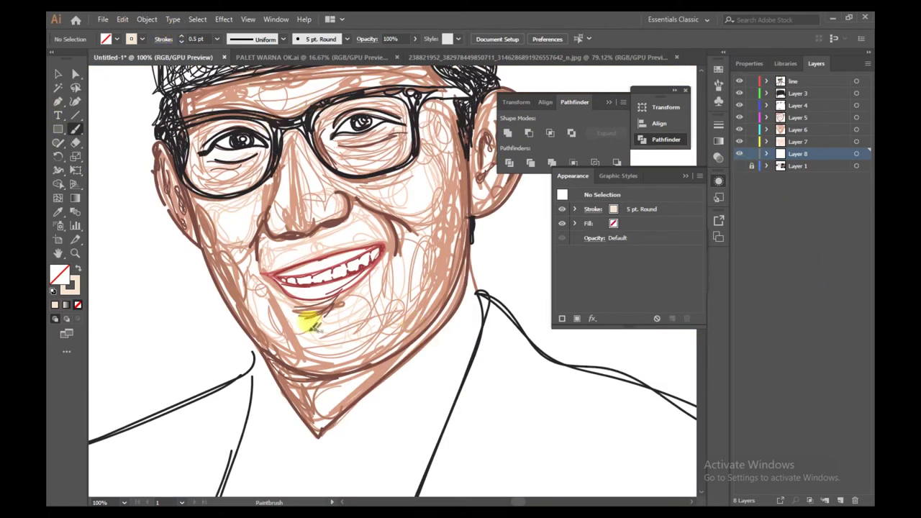
pyautogui.moveTo(361, 342)
pyautogui.mouseDown()
pyautogui.moveTo(386, 329)
pyautogui.moveTo(391, 297)
pyautogui.mouseUp()
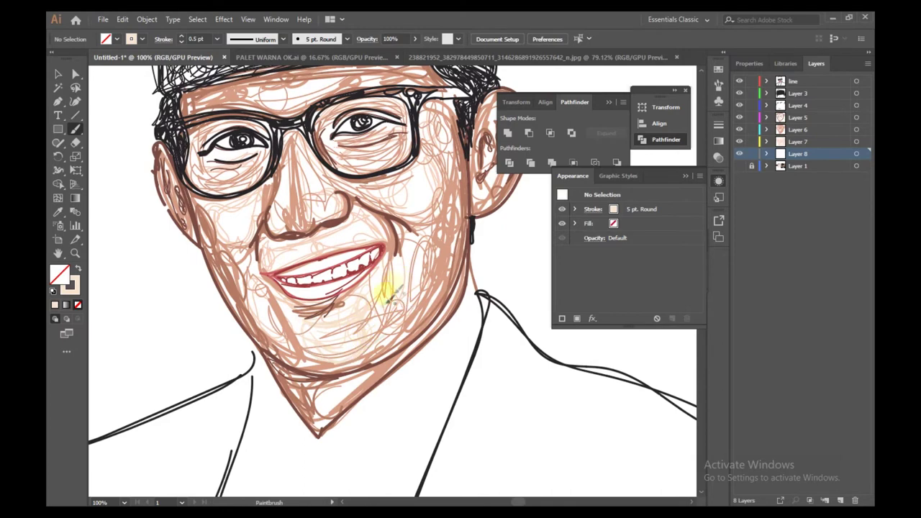
pyautogui.moveTo(273, 257); pyautogui.dragTo(285, 210)
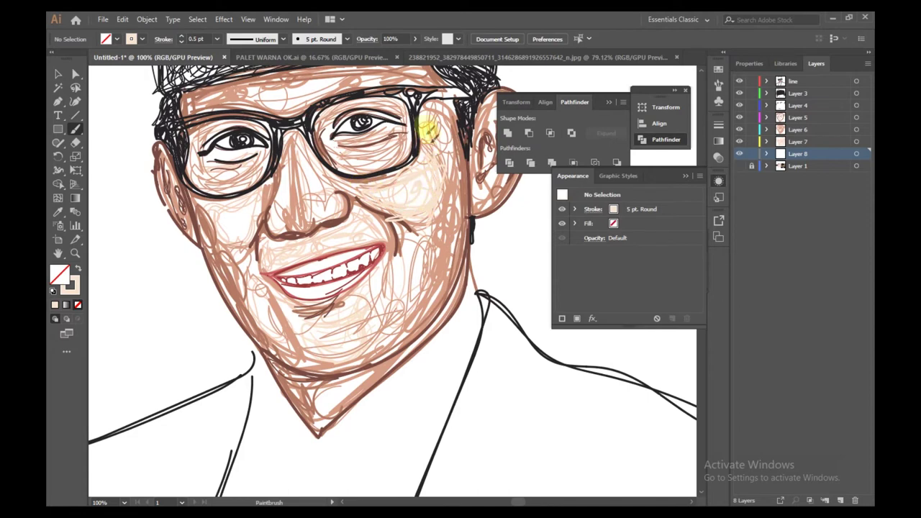
pyautogui.moveTo(427, 130)
pyautogui.mouseDown()
pyautogui.moveTo(380, 175)
pyautogui.moveTo(350, 160)
pyautogui.mouseUp()
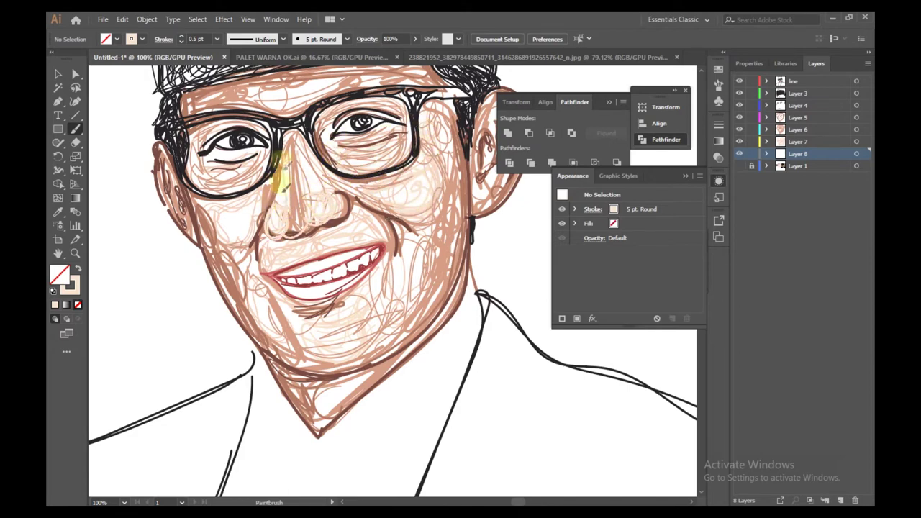
# - Paint cream highlight scribbles along the side of the nose and across the left-hand cheek below the glasses
pyautogui.moveTo(279, 173); pyautogui.dragTo(265, 216)
pyautogui.moveTo(217, 233); pyautogui.dragTo(247, 237)
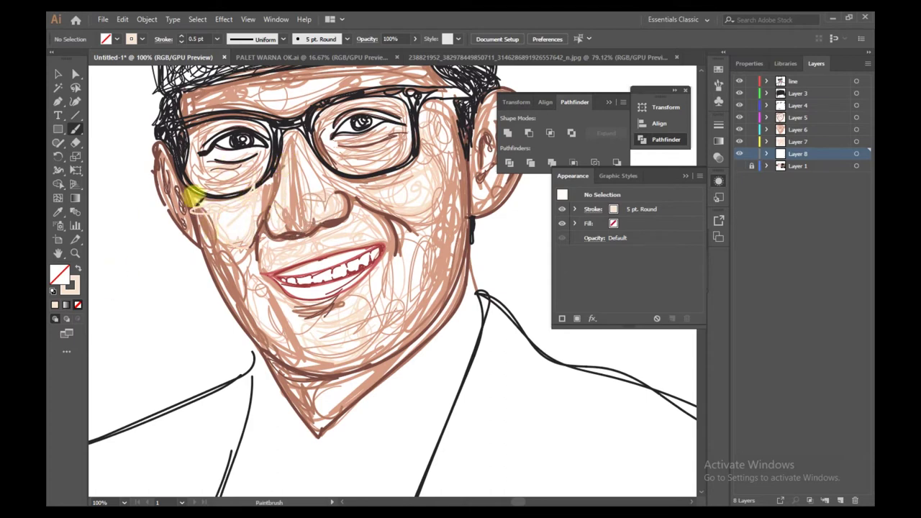
pyautogui.moveTo(198, 208)
pyautogui.mouseDown()
pyautogui.moveTo(251, 295)
pyautogui.moveTo(267, 283)
pyautogui.moveTo(276, 218)
pyautogui.mouseUp()
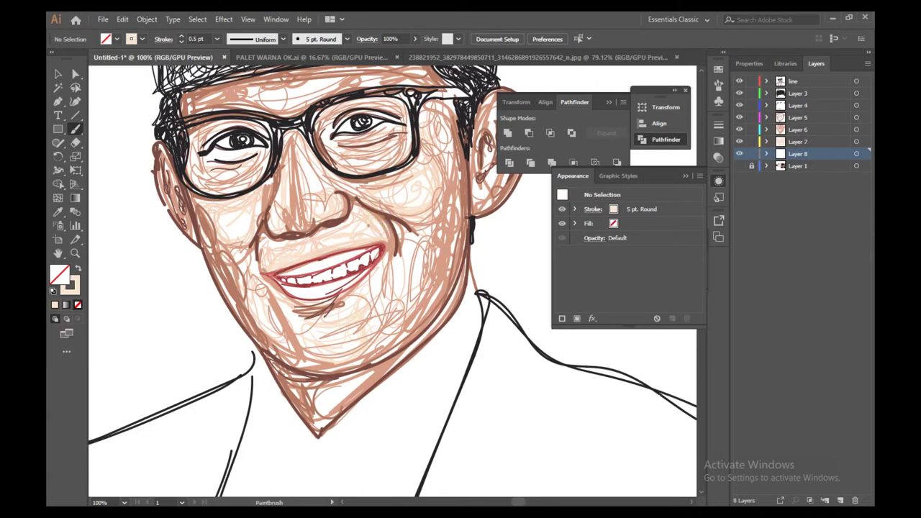
# - Paint cream highlight scribbles over the neck, the right-hand ear, and the skin around both eyes behind the glasses
pyautogui.scroll(-3, 370, 259)
pyautogui.scroll(3, 391, 298)
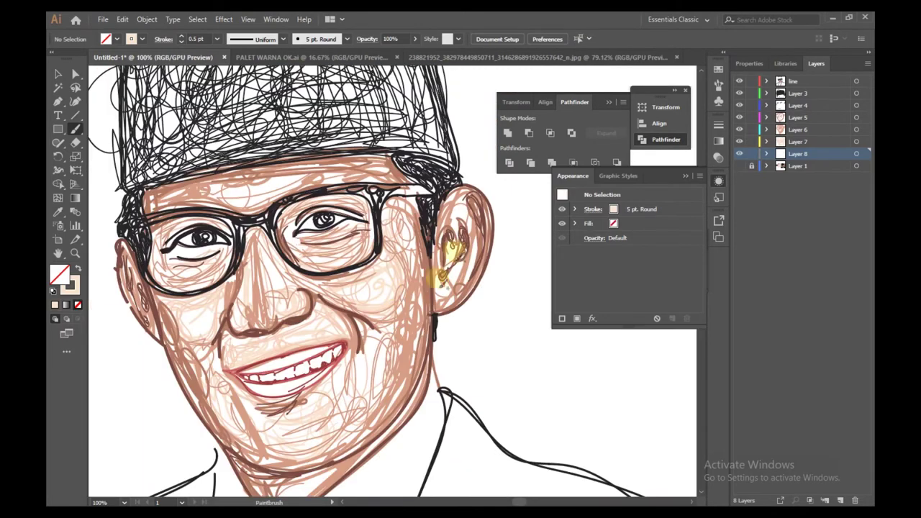
pyautogui.scroll(-3, 297, 324)
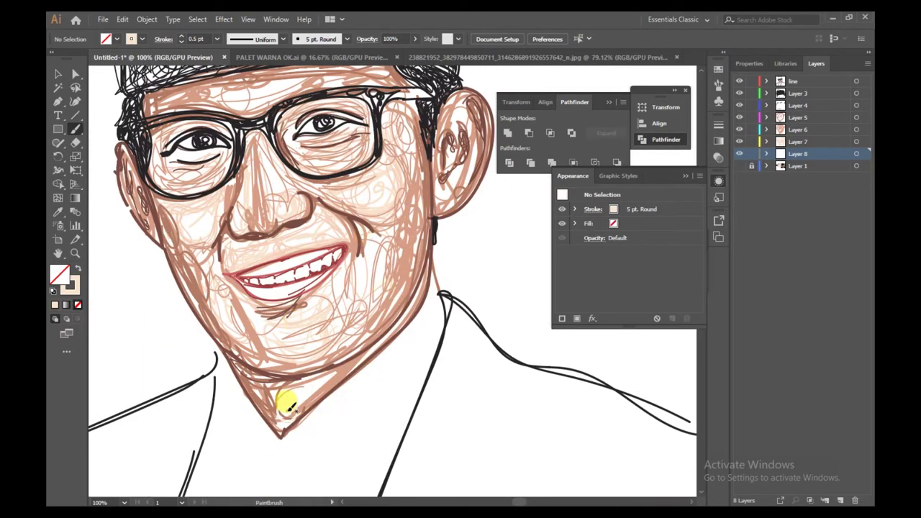
pyautogui.rightClick(288, 411)
pyautogui.rightClick(271, 407)
pyautogui.moveTo(267, 390)
pyautogui.mouseDown()
pyautogui.moveTo(340, 354)
pyautogui.moveTo(283, 410)
pyautogui.moveTo(279, 386)
pyautogui.moveTo(362, 348)
pyautogui.moveTo(422, 269)
pyautogui.moveTo(390, 320)
pyautogui.moveTo(392, 282)
pyautogui.moveTo(268, 385)
pyautogui.moveTo(413, 264)
pyautogui.moveTo(290, 416)
pyautogui.mouseUp()
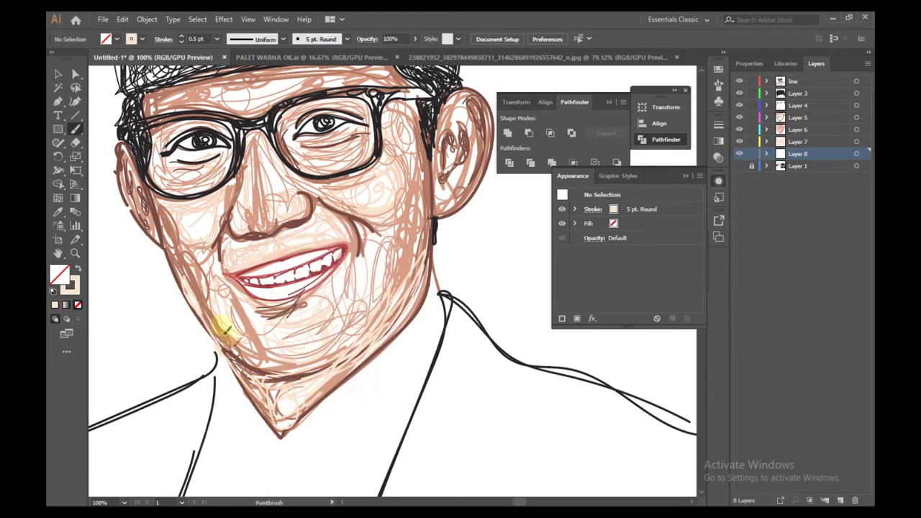
pyautogui.hotkey('ctrl', 'z')
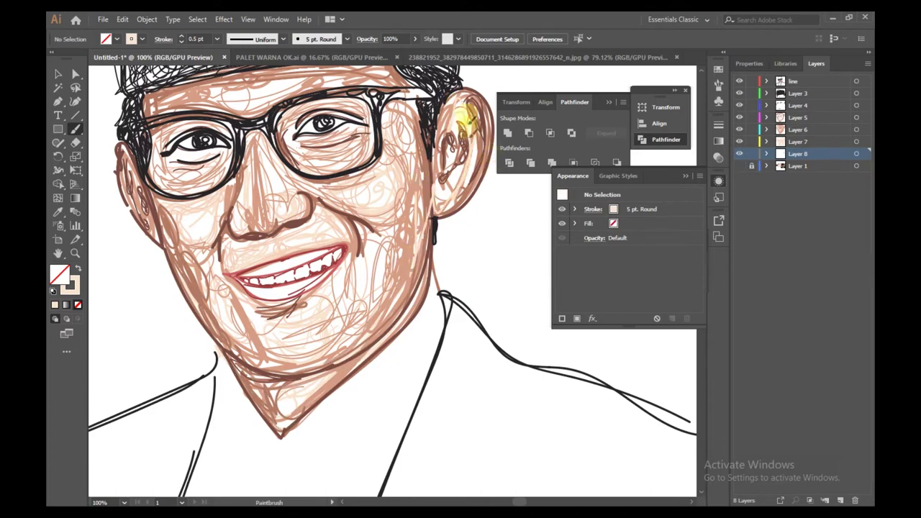
pyautogui.moveTo(464, 183)
pyautogui.mouseDown()
pyautogui.moveTo(435, 173)
pyautogui.moveTo(478, 115)
pyautogui.moveTo(425, 108)
pyautogui.moveTo(406, 90)
pyautogui.moveTo(404, 72)
pyautogui.moveTo(416, 109)
pyautogui.moveTo(279, 90)
pyautogui.moveTo(242, 97)
pyautogui.moveTo(265, 66)
pyautogui.moveTo(238, 94)
pyautogui.moveTo(204, 100)
pyautogui.moveTo(271, 87)
pyautogui.moveTo(156, 117)
pyautogui.moveTo(227, 126)
pyautogui.moveTo(153, 142)
pyautogui.moveTo(352, 101)
pyautogui.moveTo(327, 90)
pyautogui.moveTo(340, 86)
pyautogui.moveTo(361, 144)
pyautogui.moveTo(325, 159)
pyautogui.moveTo(357, 139)
pyautogui.moveTo(327, 120)
pyautogui.mouseUp()
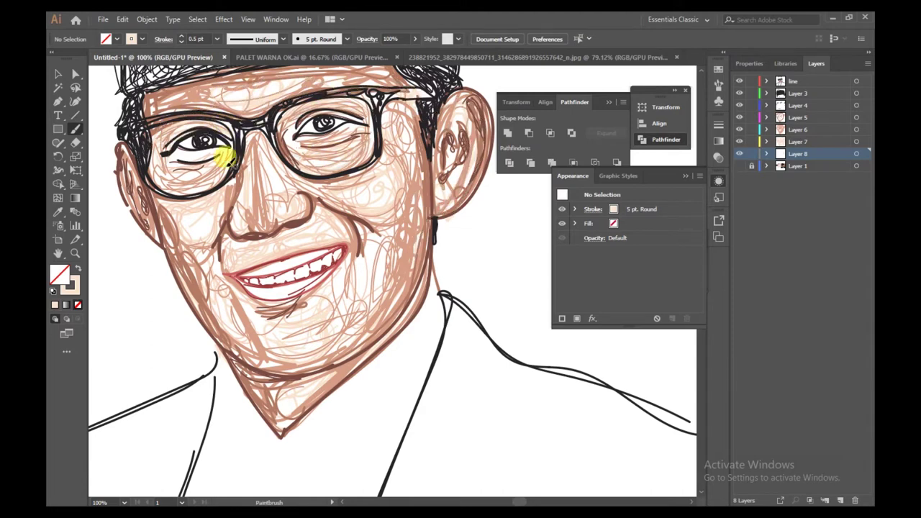
pyautogui.moveTo(180, 189); pyautogui.dragTo(151, 111)
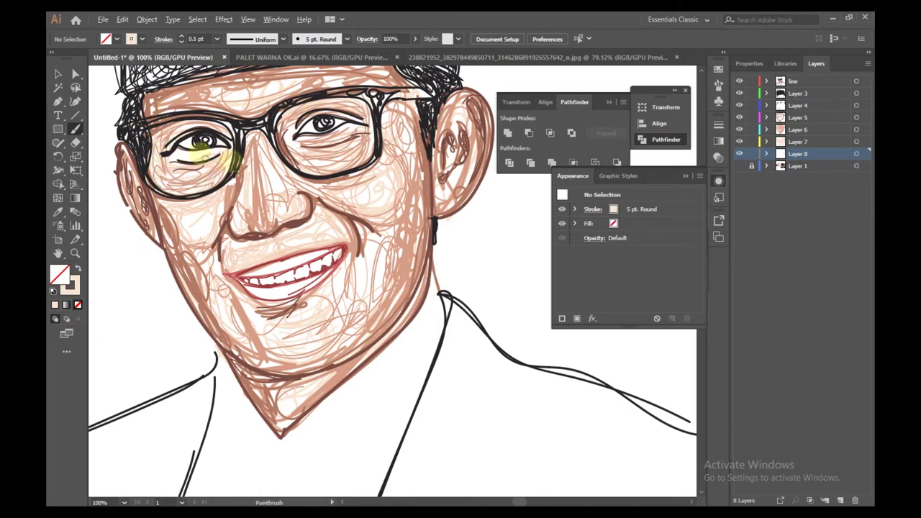
# - Show the photo's Layer 1, sample the light peach-pink palette swatch as the stroke colour, and add Layer 9 below Layer 8
pyautogui.scroll(-4, 296, 166)
pyautogui.scroll(2, 298, 226)
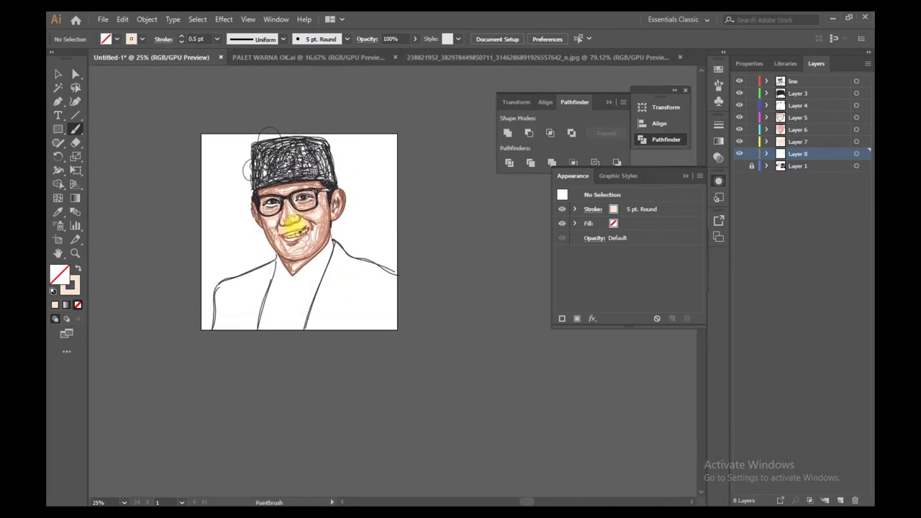
pyautogui.scroll(1, 298, 234)
pyautogui.scroll(-1, 386, 136)
pyautogui.scroll(1, 305, 189)
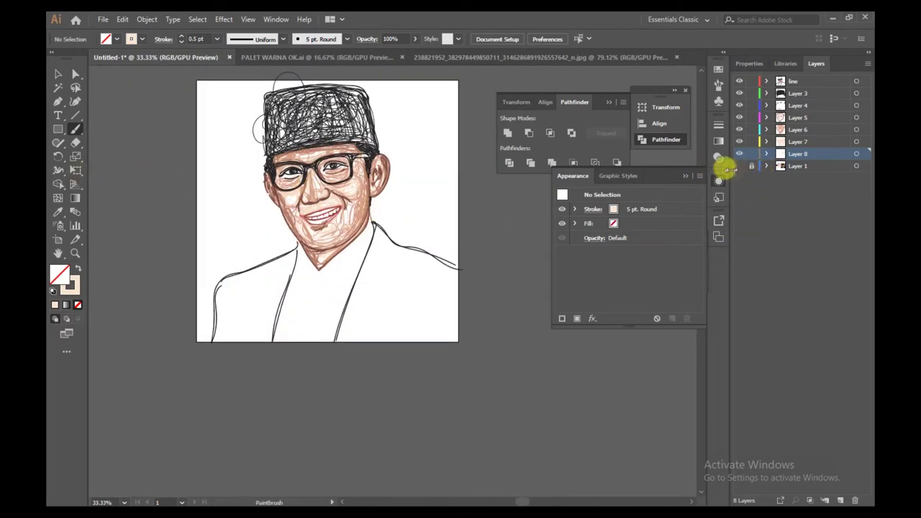
pyautogui.click(739, 166)
pyautogui.click(57, 212)
pyautogui.click(273, 226)
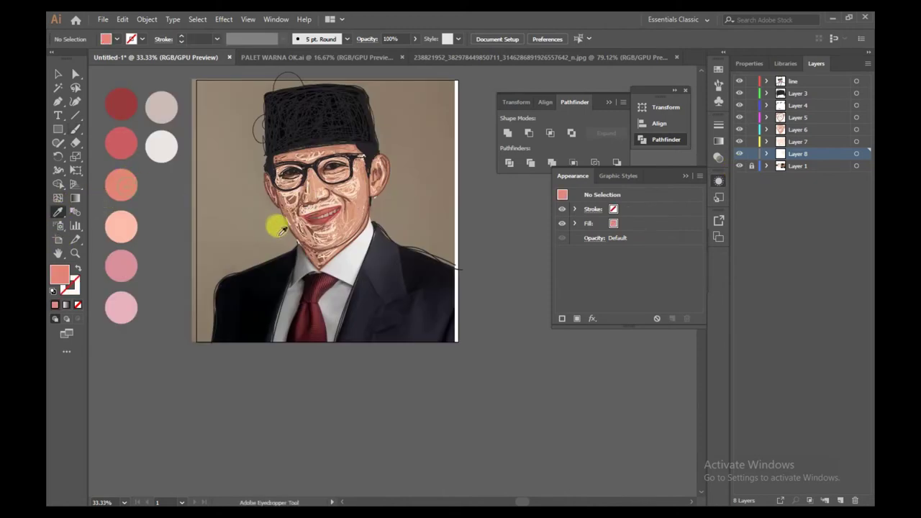
pyautogui.click(133, 226)
pyautogui.click(77, 268)
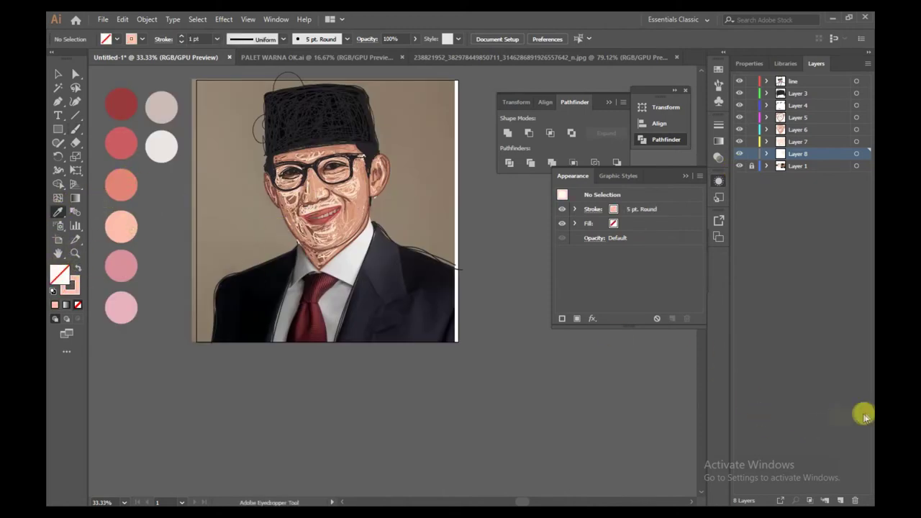
pyautogui.click(838, 499)
pyautogui.moveTo(800, 154); pyautogui.dragTo(811, 171)
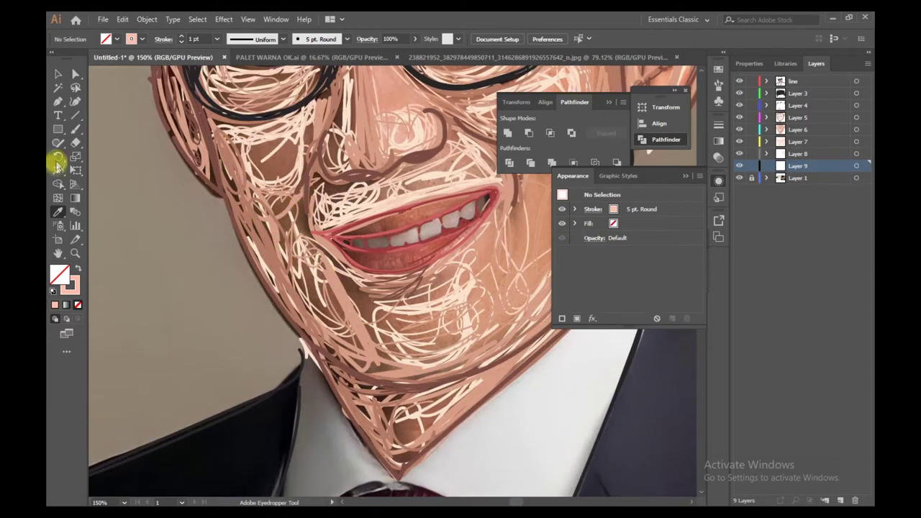
# - Paint 1 pt peach-pink Paintbrush strokes over the upper and lower lips, and hide the photo's Layer 1
pyautogui.click(74, 130)
pyautogui.scroll(2, 417, 223)
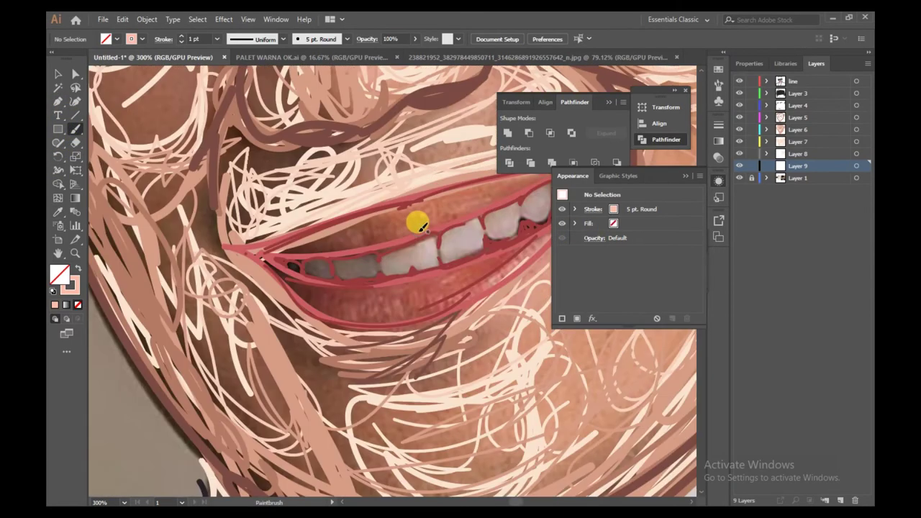
pyautogui.moveTo(280, 234)
pyautogui.mouseDown()
pyautogui.moveTo(395, 217)
pyautogui.moveTo(312, 238)
pyautogui.moveTo(447, 204)
pyautogui.mouseUp()
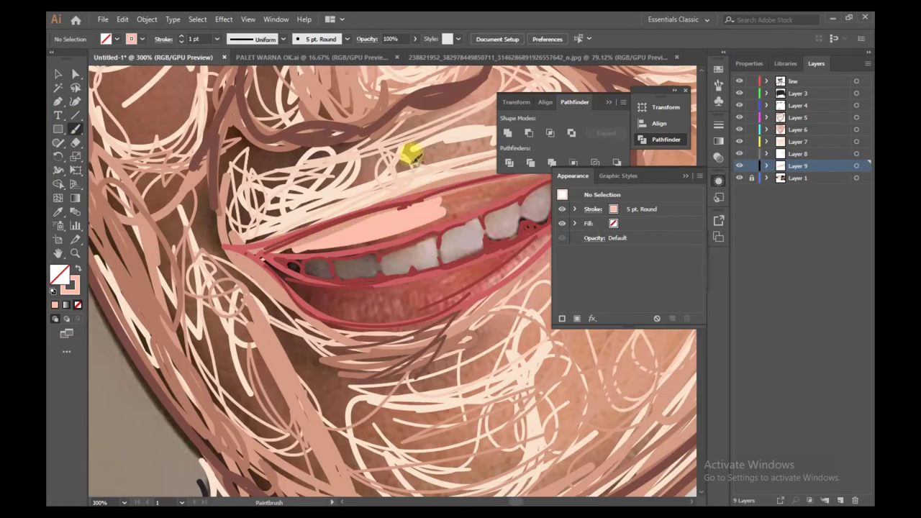
pyautogui.moveTo(503, 189)
pyautogui.mouseDown()
pyautogui.moveTo(430, 209)
pyautogui.moveTo(536, 179)
pyautogui.mouseUp()
pyautogui.moveTo(333, 288)
pyautogui.mouseDown()
pyautogui.moveTo(407, 302)
pyautogui.moveTo(314, 304)
pyautogui.mouseUp()
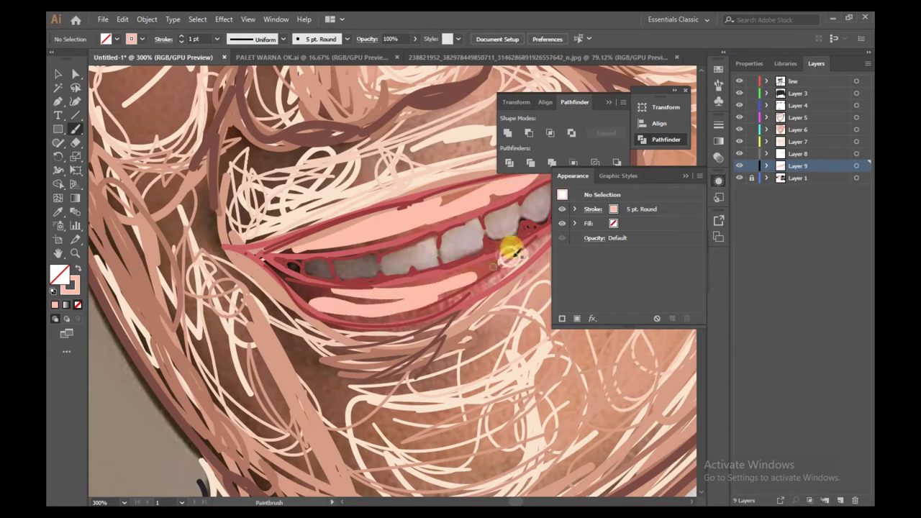
pyautogui.scroll(-6, 206, 257)
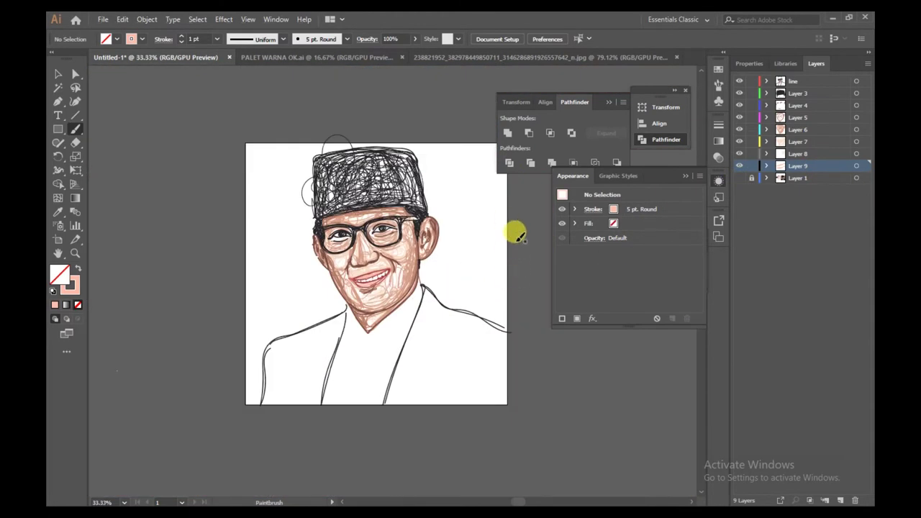
pyautogui.scroll(2, 431, 245)
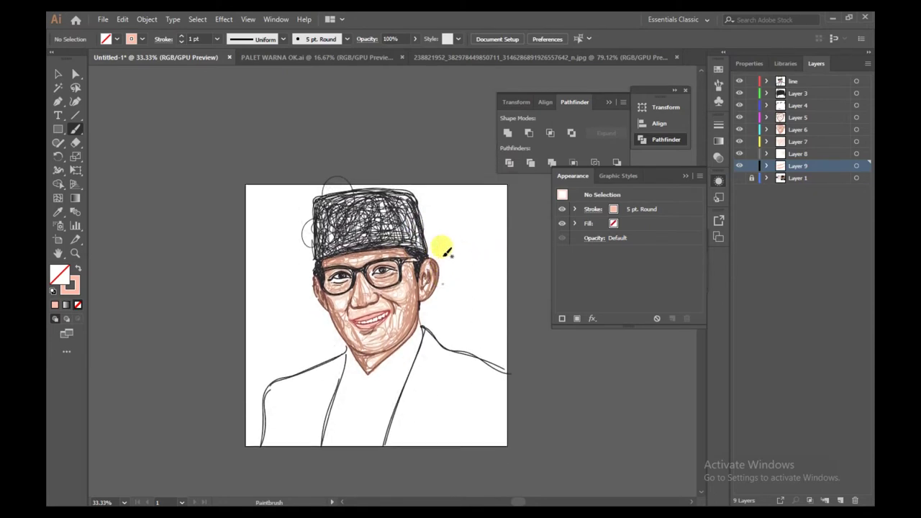
pyautogui.scroll(1, 417, 237)
pyautogui.scroll(-4, 396, 224)
# - Show Layer 1, add Layer 10 below Layer 9, and set the Paintbrush to a 0.5 pt stroke in the sampled grey-beige swatch colour
pyautogui.click(739, 177)
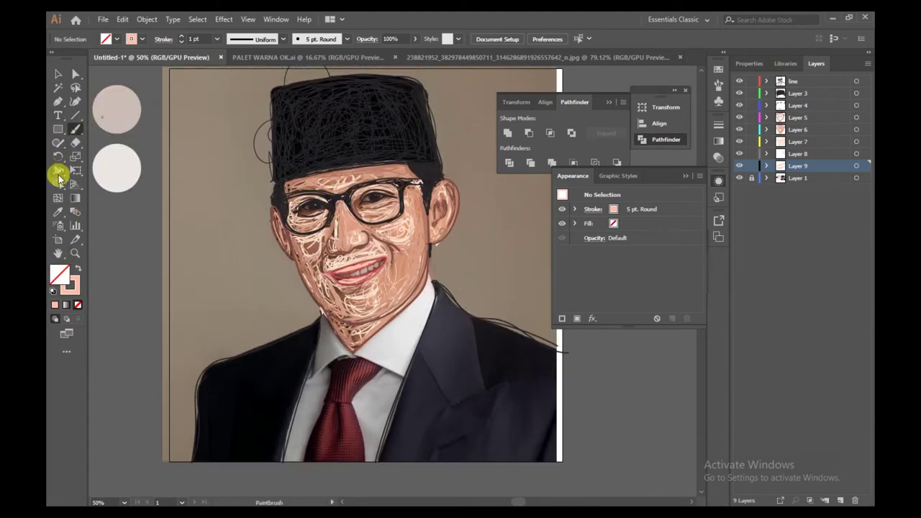
pyautogui.click(58, 211)
pyautogui.click(118, 100)
pyautogui.moveTo(811, 167); pyautogui.dragTo(800, 183)
pyautogui.scroll(6, 382, 197)
pyautogui.click(738, 190)
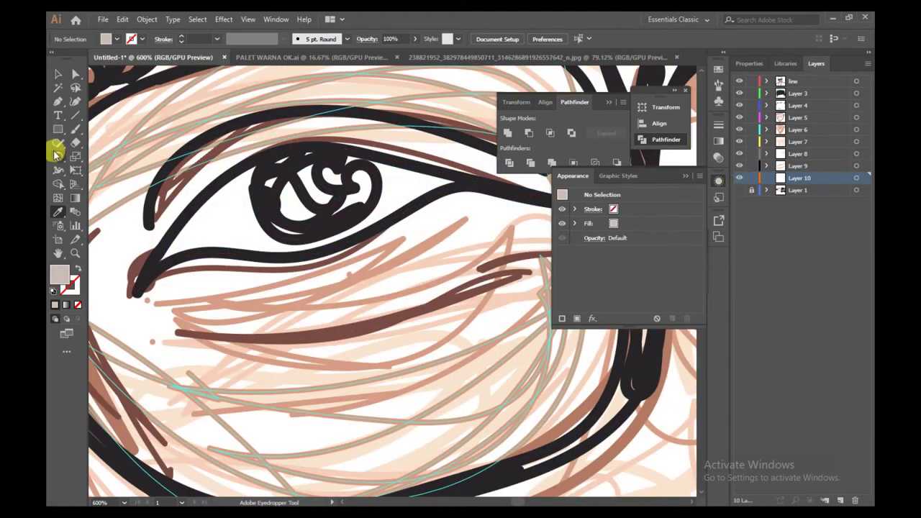
pyautogui.click(739, 189)
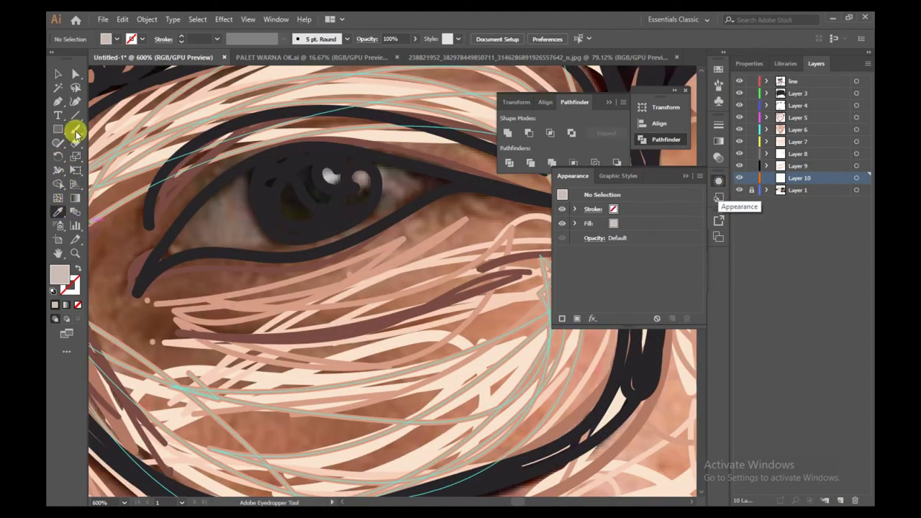
pyautogui.click(76, 129)
pyautogui.click(77, 265)
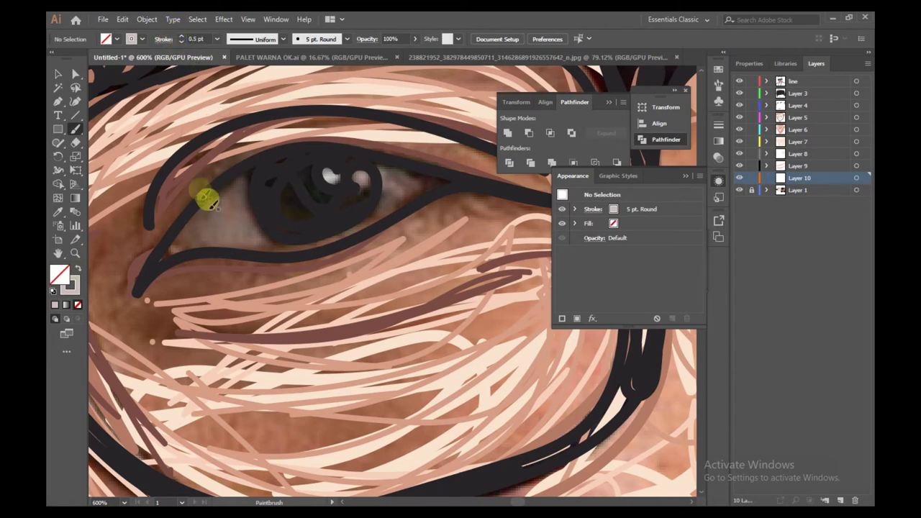
# - Paint grey-beige strokes over the white and iris highlights of the right-hand eye, and hide the photo's Layer 1
pyautogui.moveTo(244, 175)
pyautogui.mouseDown()
pyautogui.moveTo(209, 194)
pyautogui.moveTo(155, 256)
pyautogui.moveTo(234, 235)
pyautogui.moveTo(270, 246)
pyautogui.moveTo(189, 222)
pyautogui.mouseUp()
pyautogui.moveTo(349, 155)
pyautogui.mouseDown()
pyautogui.moveTo(438, 177)
pyautogui.moveTo(353, 232)
pyautogui.moveTo(339, 159)
pyautogui.moveTo(359, 164)
pyautogui.moveTo(324, 167)
pyautogui.mouseUp()
pyautogui.moveTo(257, 172)
pyautogui.mouseDown()
pyautogui.moveTo(220, 196)
pyautogui.moveTo(206, 233)
pyautogui.mouseUp()
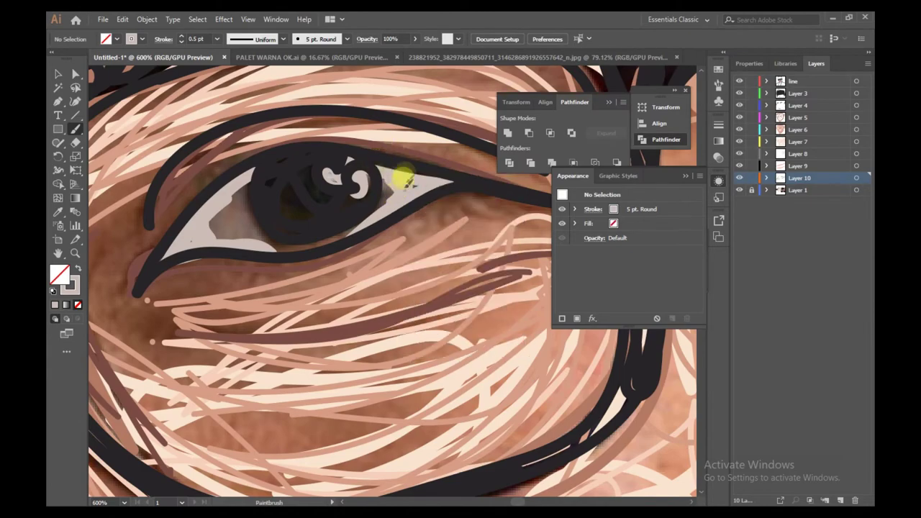
pyautogui.click(739, 190)
pyautogui.scroll(-8, 442, 223)
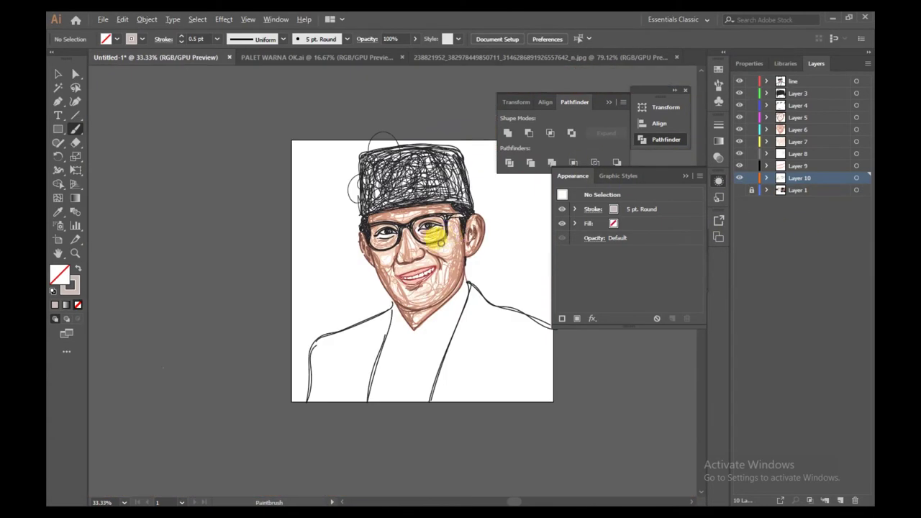
# - Paint grey-beige strokes over the white of the left-hand eye on both sides of the iris
pyautogui.scroll(5, 390, 232)
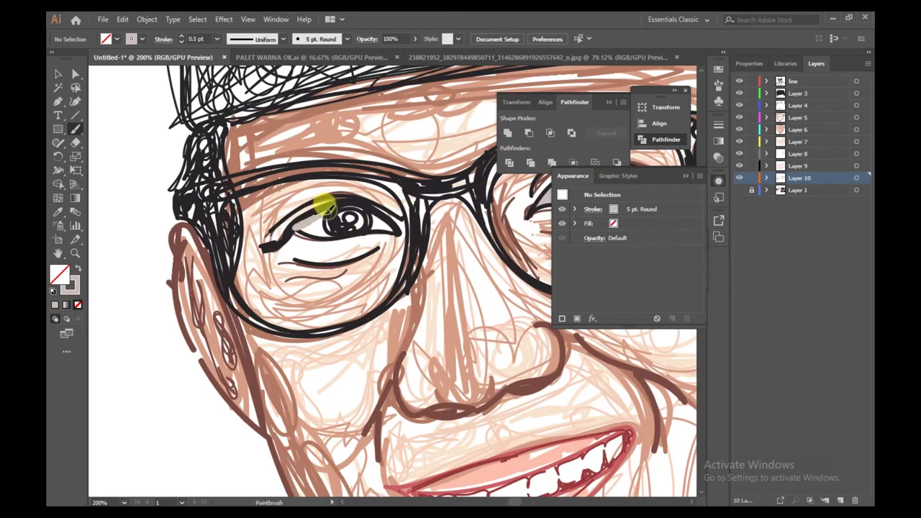
pyautogui.moveTo(367, 208); pyautogui.dragTo(388, 224)
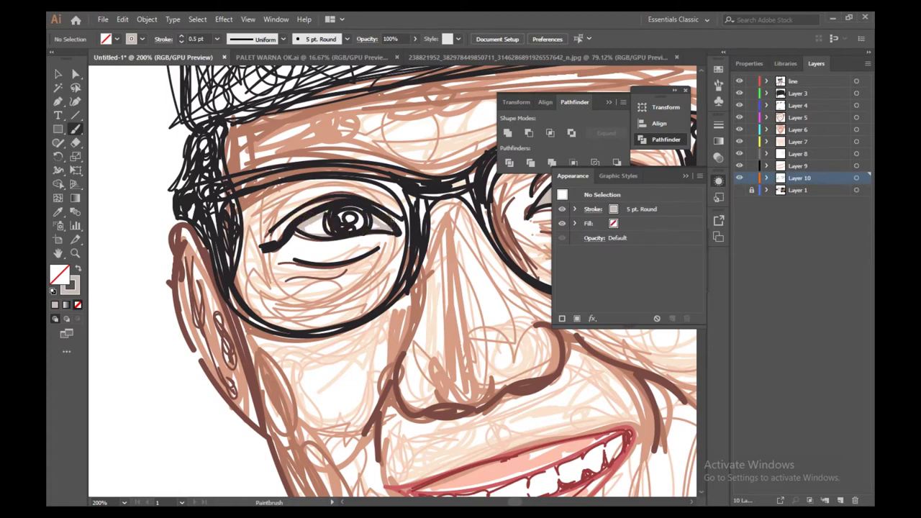
pyautogui.scroll(-5, 350, 218)
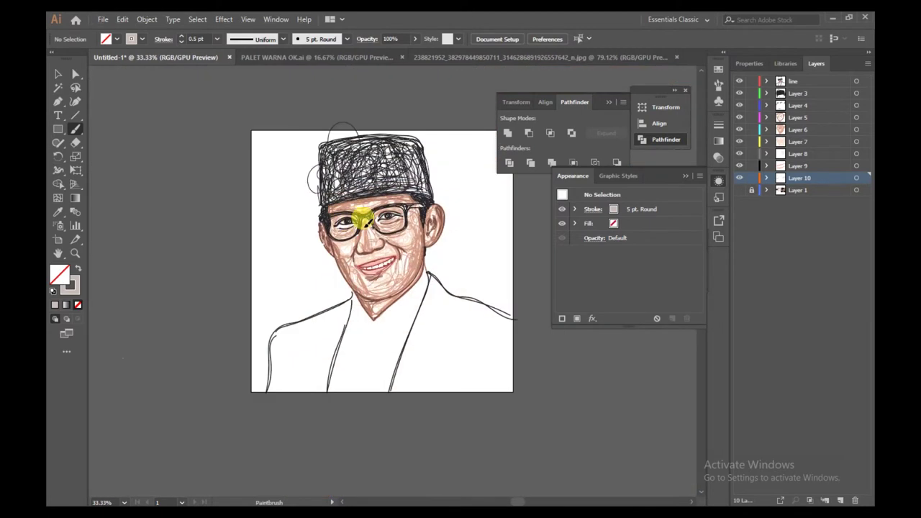
pyautogui.scroll(-1, 451, 273)
pyautogui.scroll(2, 432, 235)
pyautogui.scroll(-2, 410, 232)
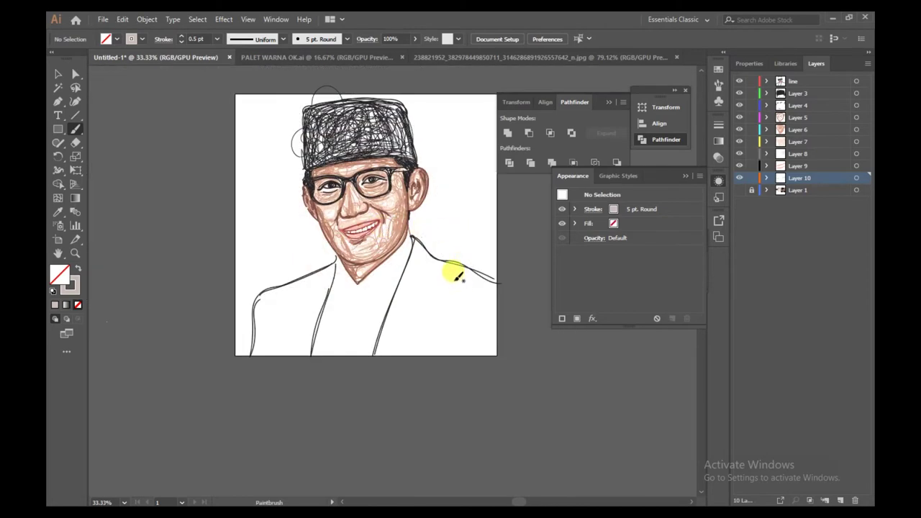
pyautogui.scroll(1, 457, 272)
# - Show Layer 1, sample the black glasses line as the stroke, set it to 1 pt, and add Layer 11 below Layer 10
pyautogui.click(738, 189)
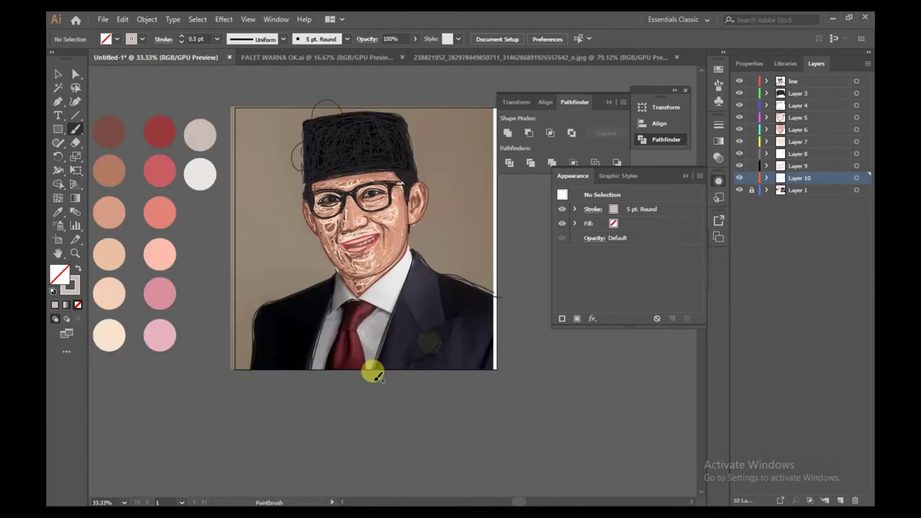
pyautogui.scroll(1, 490, 291)
pyautogui.scroll(1, 479, 297)
pyautogui.click(58, 212)
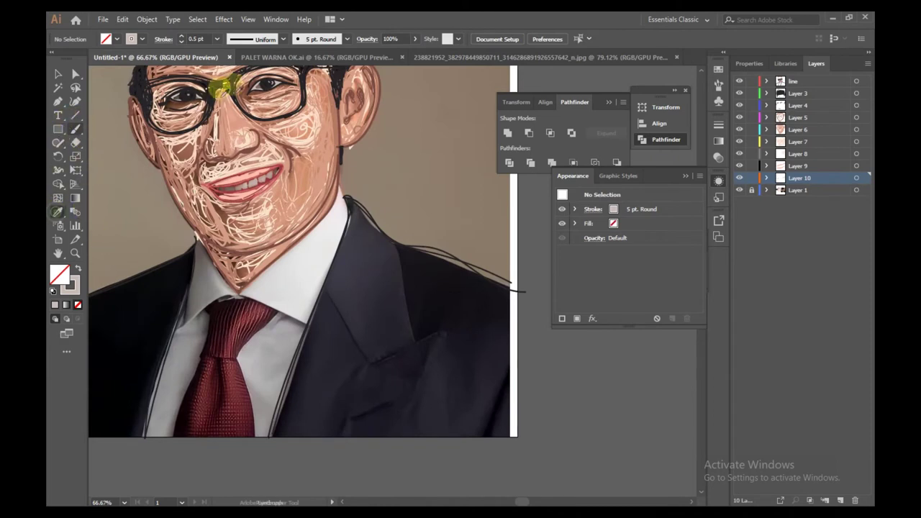
pyautogui.click(206, 87)
pyautogui.click(169, 113)
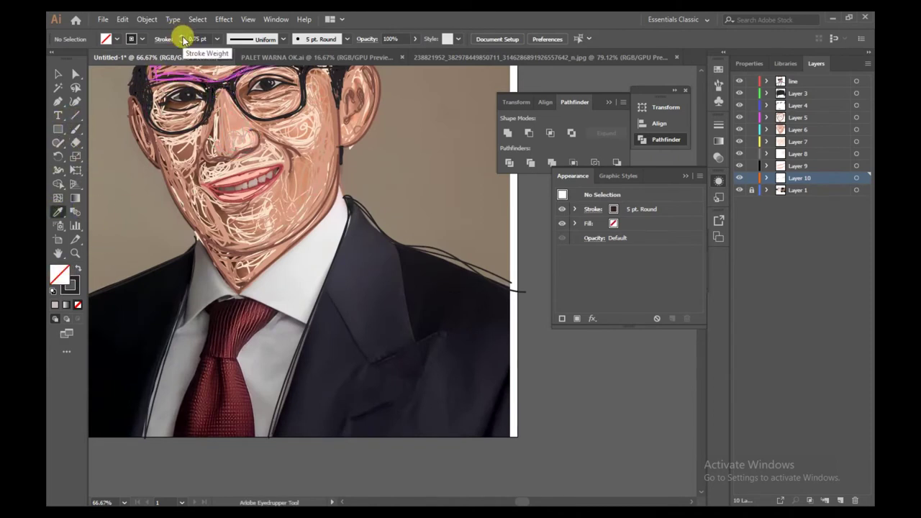
pyautogui.click(182, 36)
pyautogui.click(840, 500)
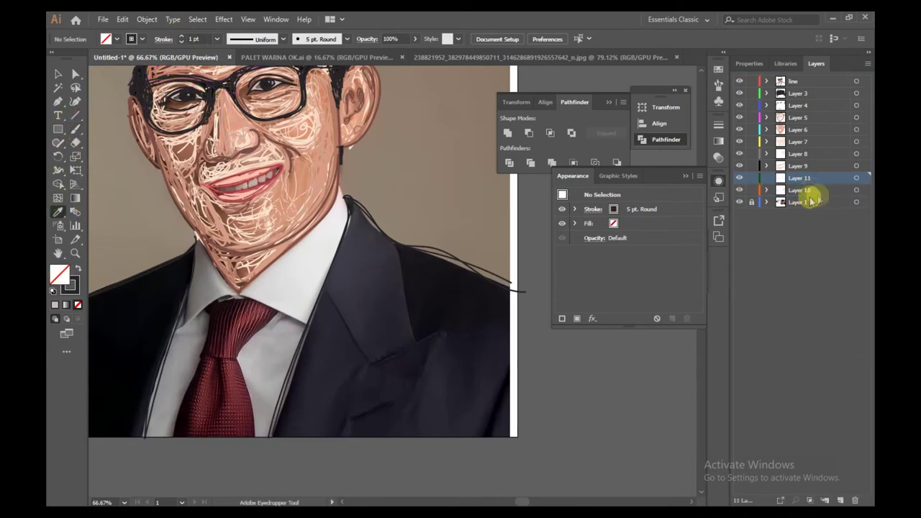
pyautogui.moveTo(811, 201); pyautogui.dragTo(811, 200)
# - Trace the right-hand jacket lapel and both sides of the shirt collar with black 1 pt Paintbrush strokes
pyautogui.scroll(-1, 380, 247)
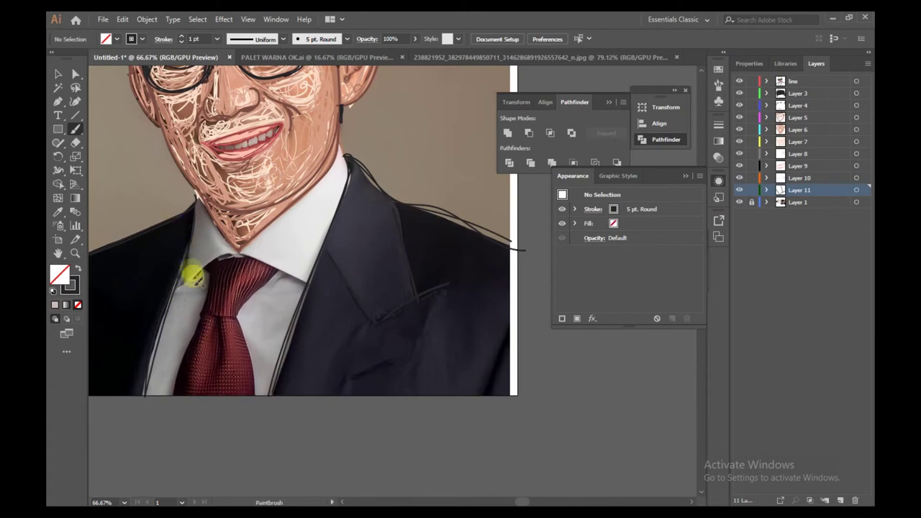
pyautogui.moveTo(195, 206); pyautogui.dragTo(190, 263)
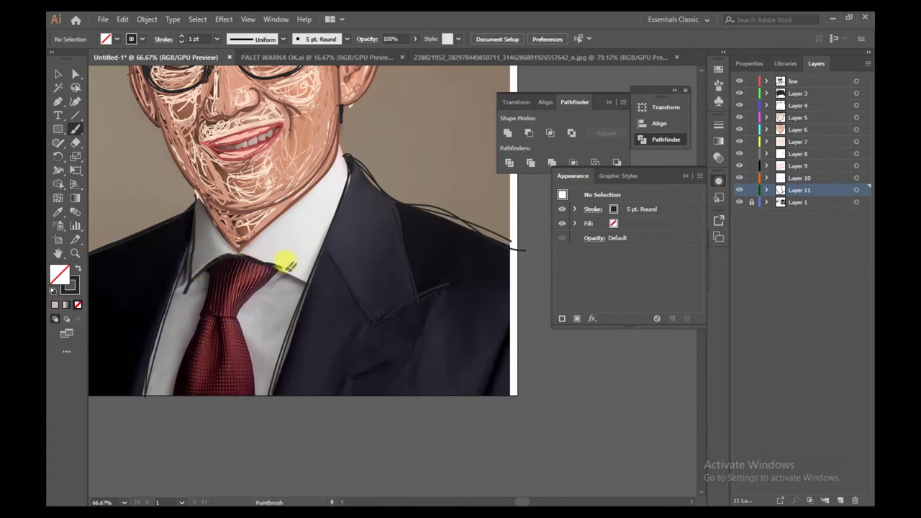
pyautogui.moveTo(287, 265); pyautogui.dragTo(306, 281)
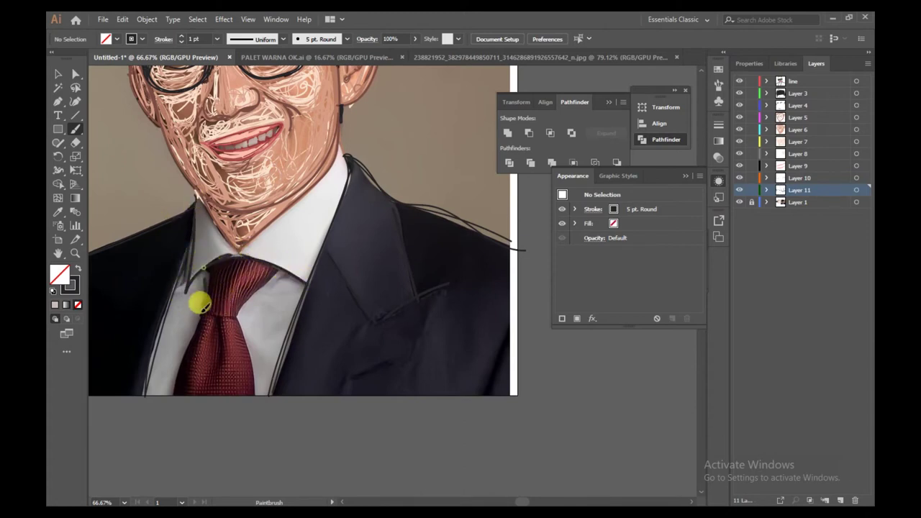
# - Trace the tie's knot and both edges of its hanging part with black 1 pt Paintbrush strokes
pyautogui.moveTo(233, 313); pyautogui.dragTo(271, 267)
pyautogui.moveTo(203, 314); pyautogui.dragTo(174, 388)
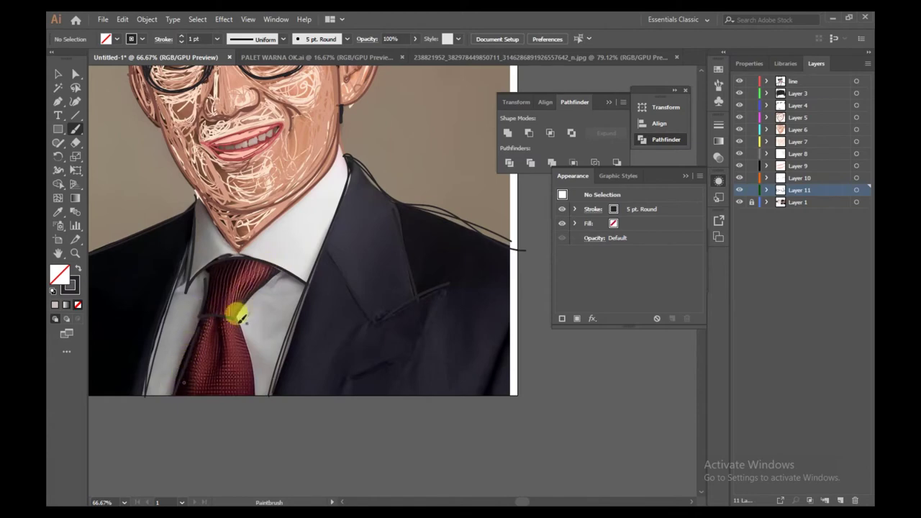
pyautogui.moveTo(234, 314); pyautogui.dragTo(252, 355)
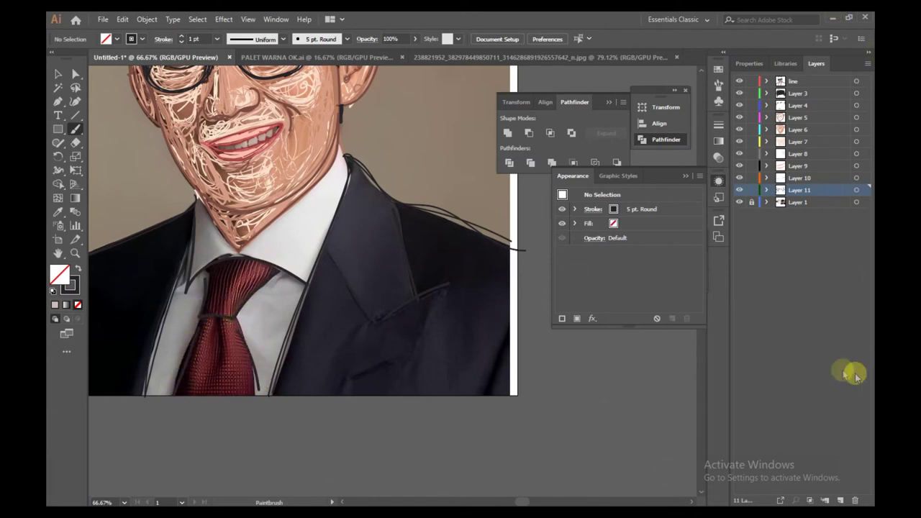
# - Hide Layer 1, set the stroke to red FF3131, and scribble inside the tie's knot and hanging part with the Paintbrush
pyautogui.click(739, 202)
pyautogui.scroll(-3, 449, 368)
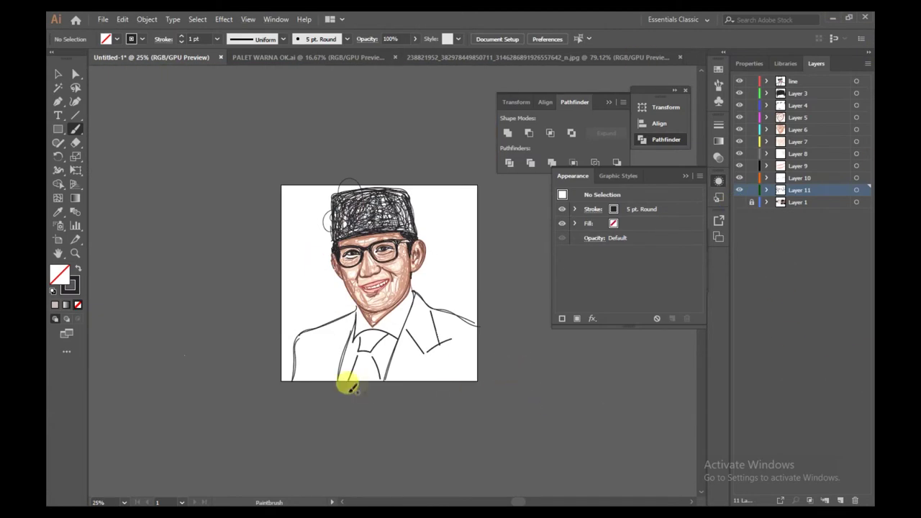
pyautogui.scroll(2, 469, 331)
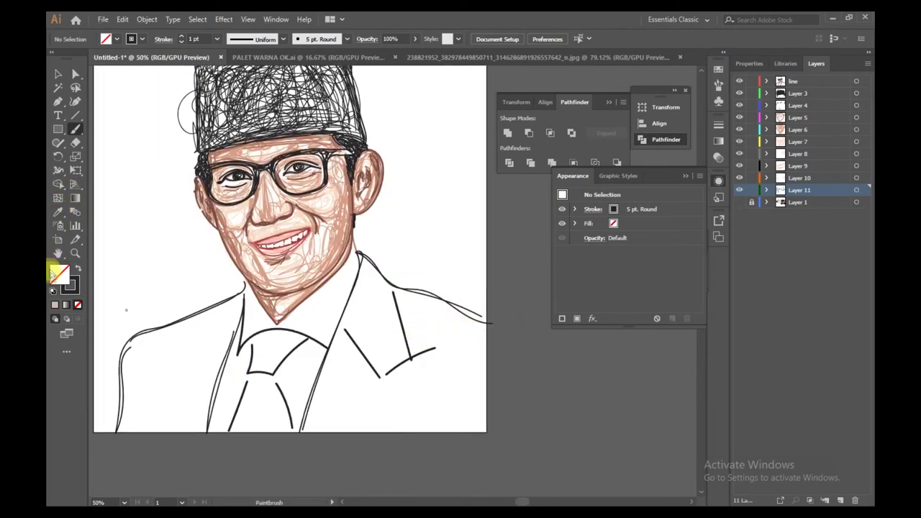
pyautogui.doubleClick(76, 287)
pyautogui.moveTo(575, 162); pyautogui.dragTo(576, 137)
pyautogui.click(527, 137)
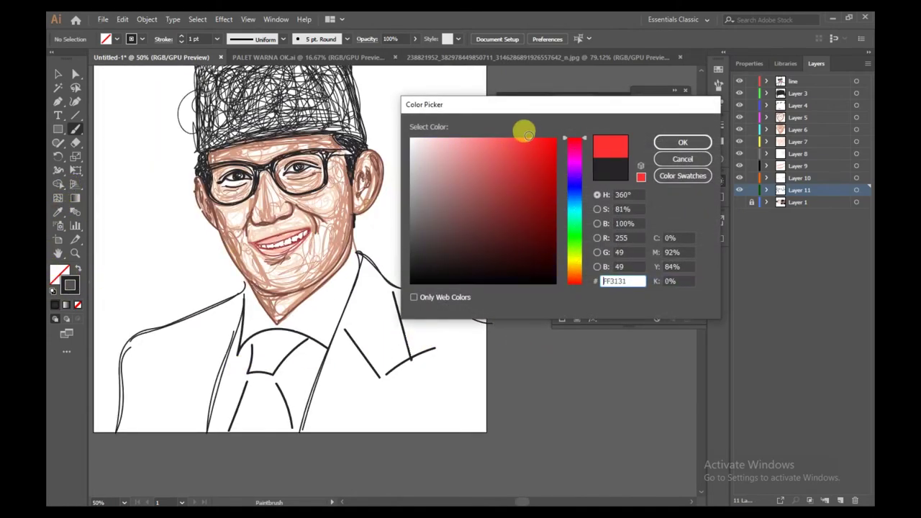
pyautogui.click(682, 142)
pyautogui.scroll(3, 255, 338)
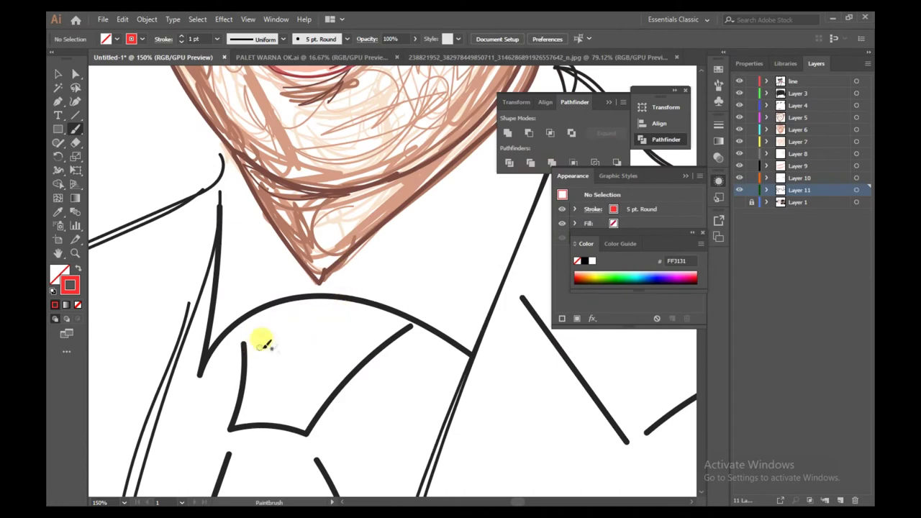
pyautogui.moveTo(258, 352)
pyautogui.mouseDown()
pyautogui.moveTo(301, 413)
pyautogui.moveTo(317, 319)
pyautogui.moveTo(309, 364)
pyautogui.moveTo(245, 384)
pyautogui.moveTo(306, 395)
pyautogui.moveTo(288, 314)
pyautogui.mouseUp()
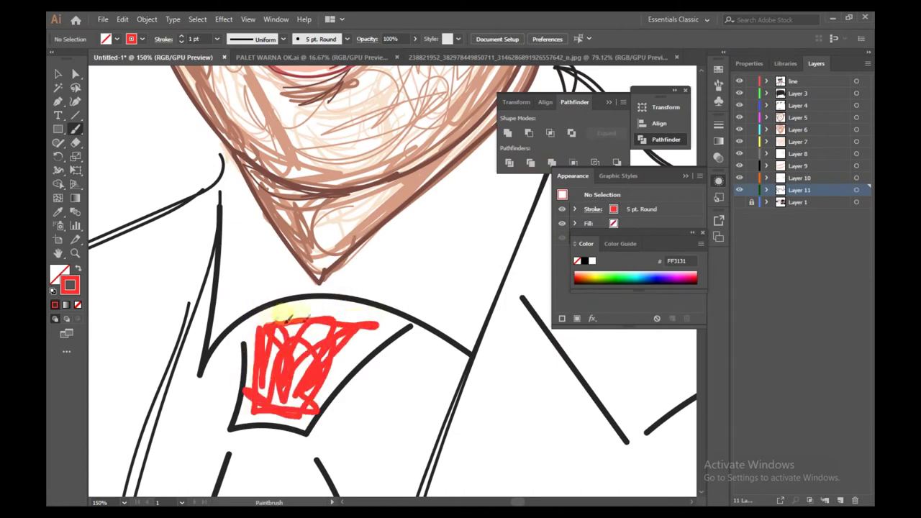
pyautogui.scroll(-3, 277, 298)
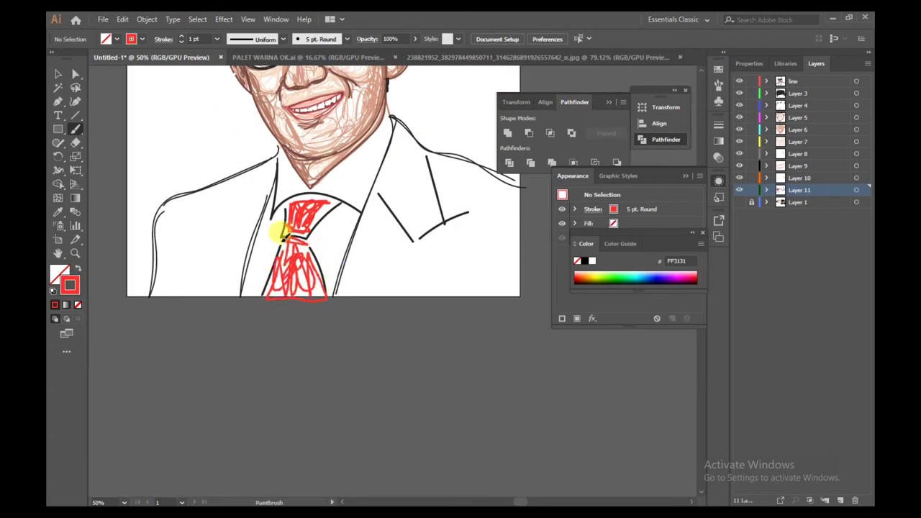
# - Set the stroke to dark red 750808 and paint outline strokes around the tie's knot and hanging part
pyautogui.scroll(-3, 236, 267)
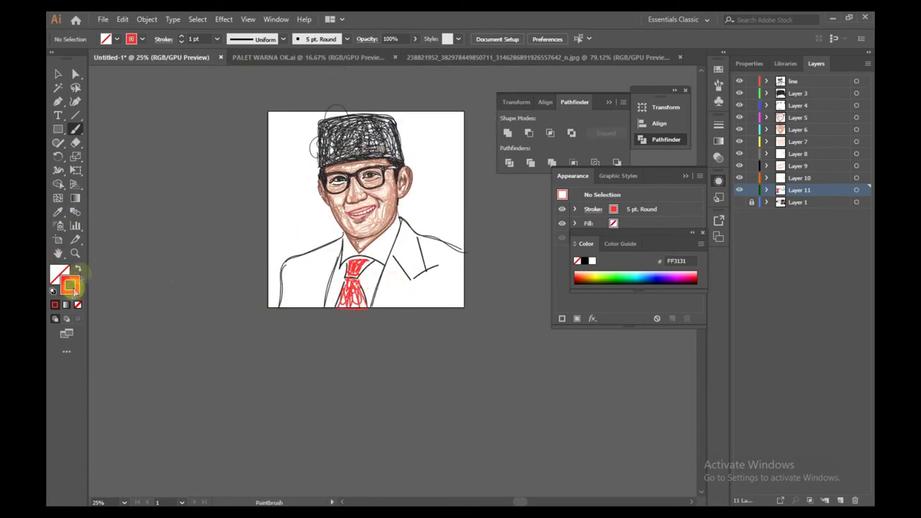
pyautogui.doubleClick(71, 284)
pyautogui.click(544, 213)
pyautogui.click(672, 139)
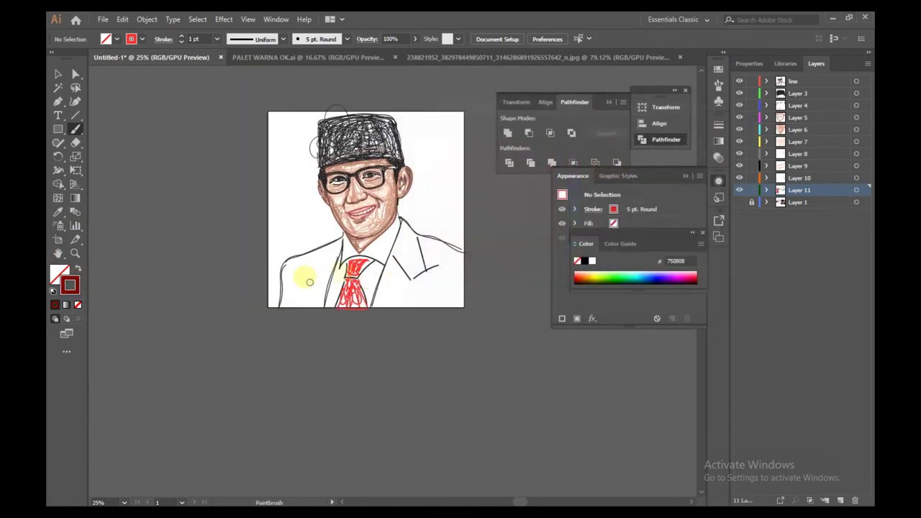
pyautogui.hotkey('ctrl', '1')
pyautogui.scroll(1, 130, 245)
pyautogui.moveTo(128, 194); pyautogui.dragTo(127, 257)
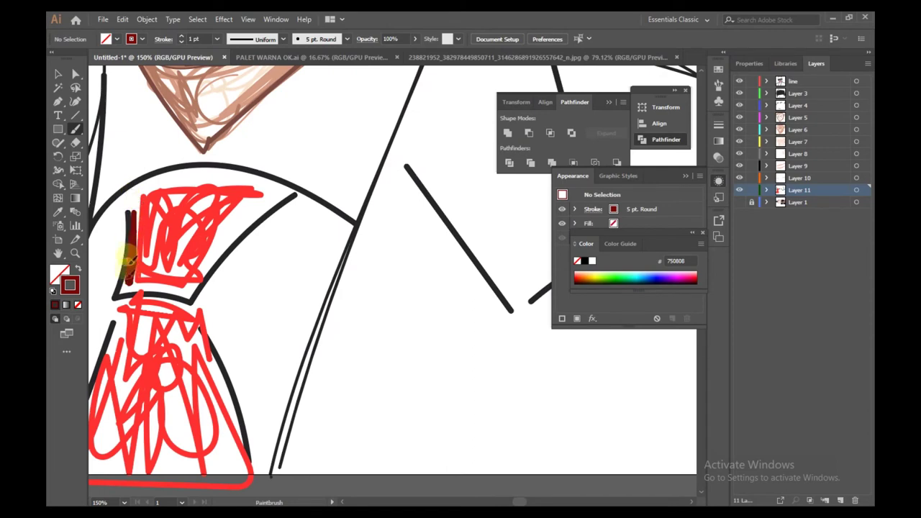
pyautogui.moveTo(119, 301)
pyautogui.mouseDown()
pyautogui.moveTo(243, 211)
pyautogui.moveTo(186, 293)
pyautogui.mouseUp()
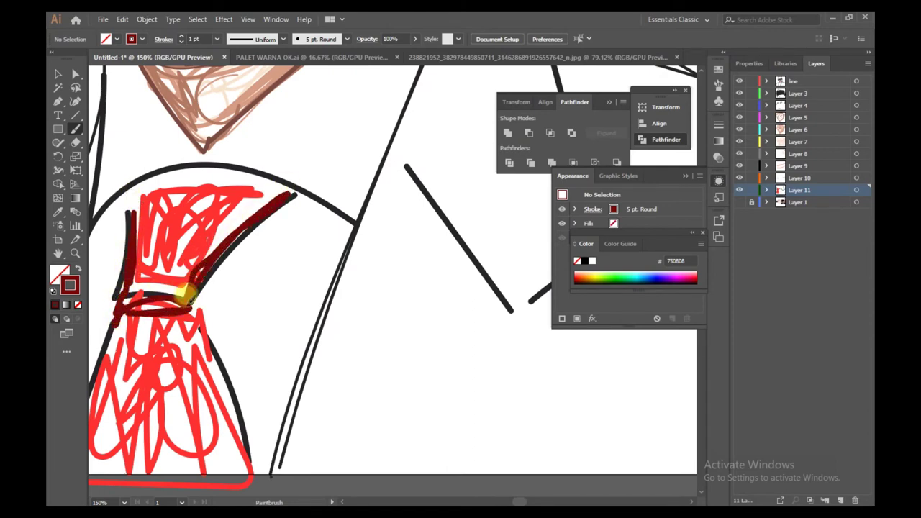
pyautogui.moveTo(284, 187)
pyautogui.mouseDown()
pyautogui.moveTo(204, 168)
pyautogui.moveTo(128, 190)
pyautogui.moveTo(208, 172)
pyautogui.moveTo(281, 191)
pyautogui.mouseUp()
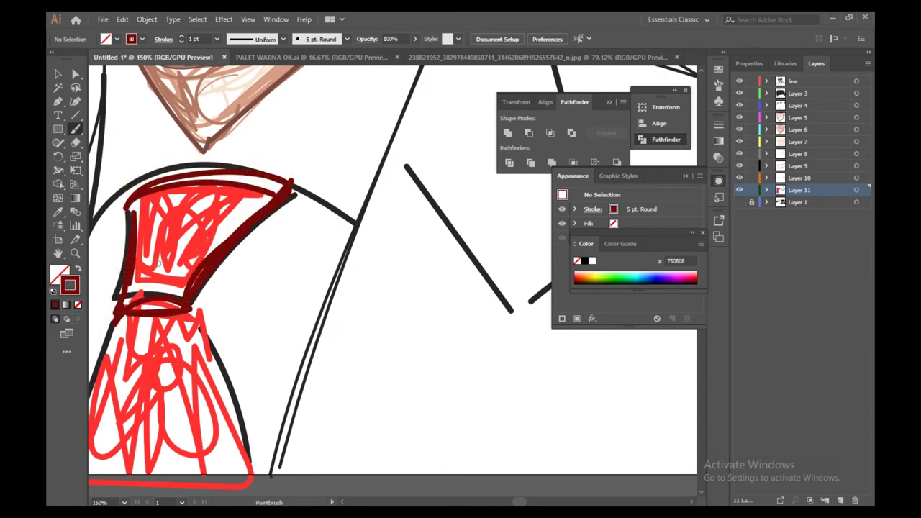
pyautogui.scroll(-3, 524, 282)
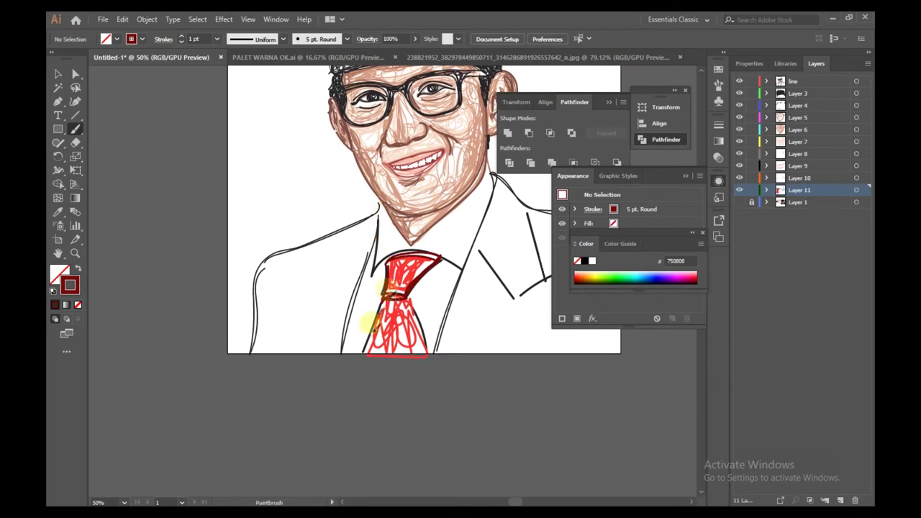
pyautogui.moveTo(367, 323)
pyautogui.mouseDown()
pyautogui.moveTo(361, 352)
pyautogui.moveTo(423, 347)
pyautogui.mouseUp()
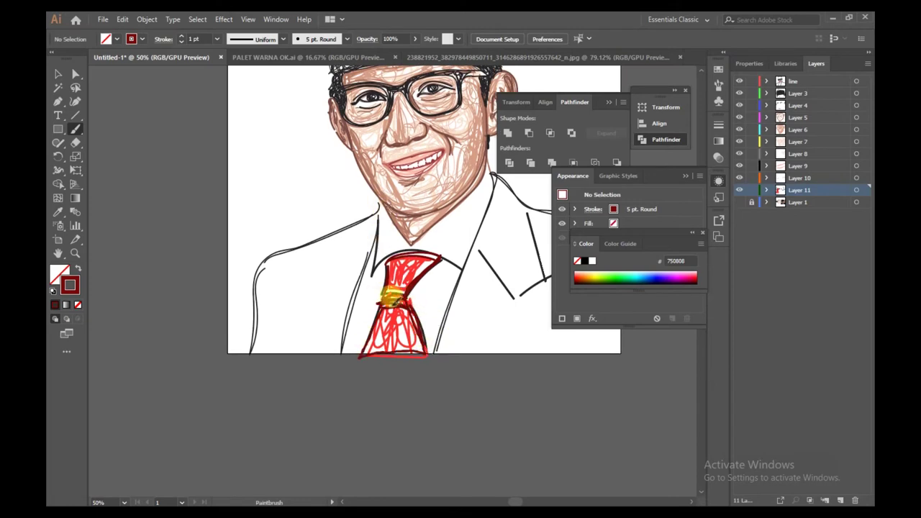
# - Set the stroke to near-black 141313, then hatch the left-hand side of the jacket and reinforce its shoulder and lapel edges
pyautogui.scroll(-1, 518, 261)
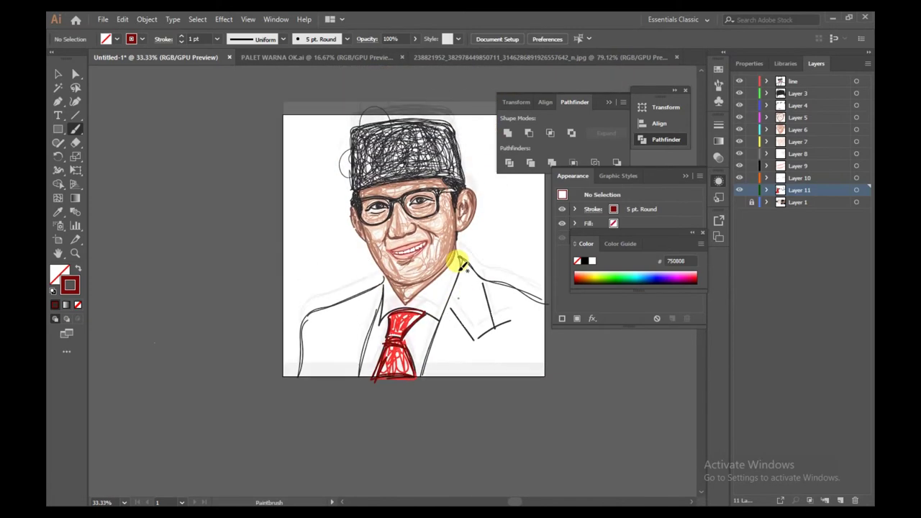
pyautogui.doubleClick(66, 286)
pyautogui.click(417, 269)
pyautogui.click(698, 144)
pyautogui.scroll(1, 382, 350)
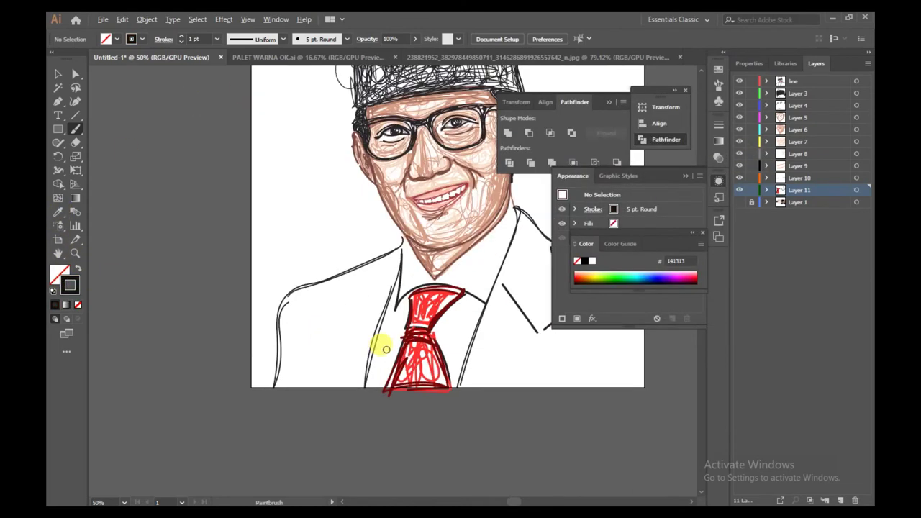
pyautogui.moveTo(401, 253)
pyautogui.mouseDown()
pyautogui.moveTo(284, 339)
pyautogui.moveTo(281, 389)
pyautogui.moveTo(290, 340)
pyautogui.moveTo(362, 272)
pyautogui.moveTo(298, 391)
pyautogui.moveTo(373, 288)
pyautogui.moveTo(330, 325)
pyautogui.moveTo(337, 351)
pyautogui.moveTo(388, 285)
pyautogui.moveTo(337, 407)
pyautogui.mouseUp()
pyautogui.moveTo(308, 338)
pyautogui.mouseDown()
pyautogui.moveTo(367, 307)
pyautogui.moveTo(376, 277)
pyautogui.mouseUp()
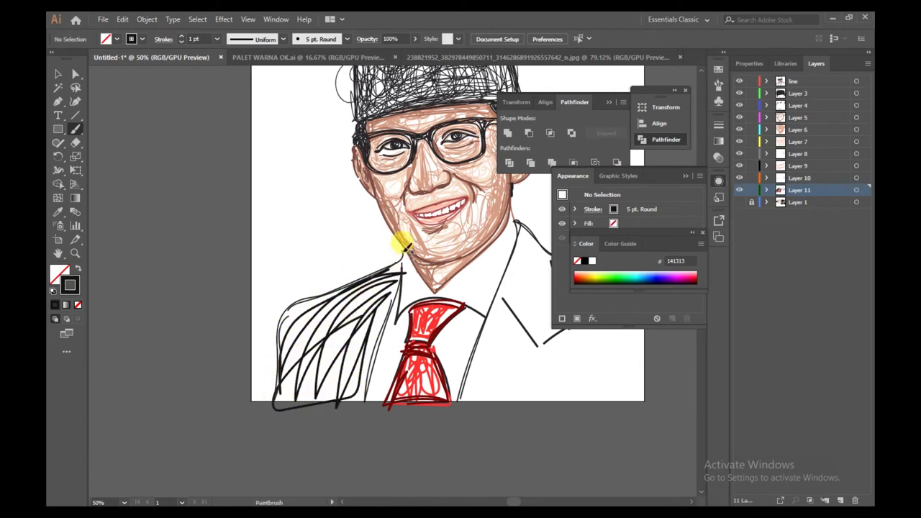
pyautogui.moveTo(404, 247)
pyautogui.mouseDown()
pyautogui.moveTo(365, 376)
pyautogui.moveTo(402, 242)
pyautogui.mouseUp()
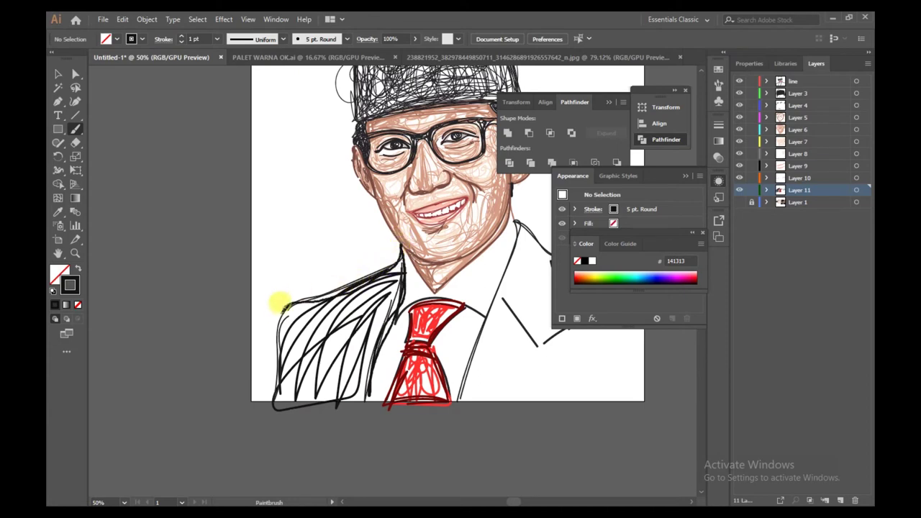
pyautogui.moveTo(280, 304)
pyautogui.mouseDown()
pyautogui.moveTo(278, 372)
pyautogui.moveTo(288, 295)
pyautogui.moveTo(380, 266)
pyautogui.moveTo(340, 339)
pyautogui.mouseUp()
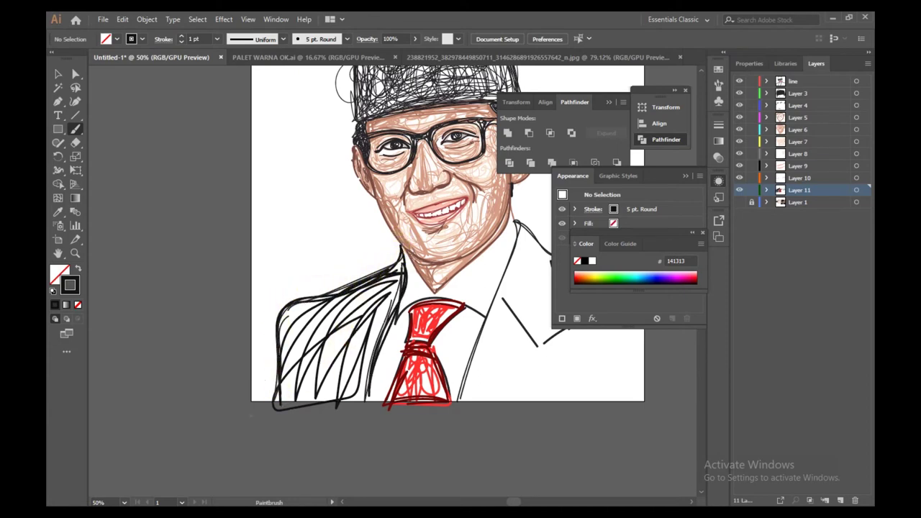
# - Fill the left-hand side of the jacket with dense looping 141313 Paintbrush scribbles
pyautogui.scroll(-2, 222, 409)
pyautogui.scroll(1, 364, 416)
pyautogui.scroll(2, 349, 399)
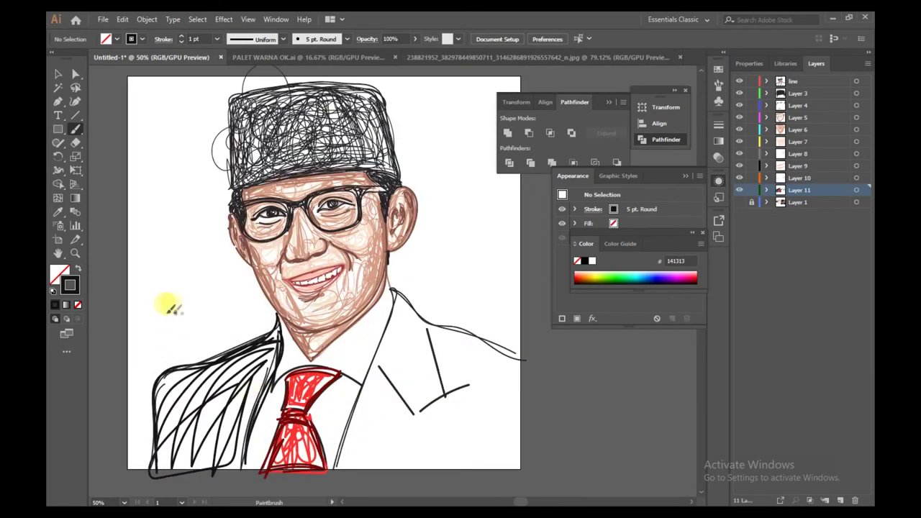
pyautogui.moveTo(224, 428)
pyautogui.mouseDown()
pyautogui.moveTo(226, 396)
pyautogui.moveTo(189, 452)
pyautogui.moveTo(245, 335)
pyautogui.moveTo(249, 437)
pyautogui.moveTo(234, 436)
pyautogui.moveTo(248, 358)
pyautogui.moveTo(258, 377)
pyautogui.moveTo(195, 439)
pyautogui.moveTo(158, 413)
pyautogui.moveTo(201, 442)
pyautogui.moveTo(207, 402)
pyautogui.moveTo(238, 456)
pyautogui.moveTo(156, 468)
pyautogui.mouseUp()
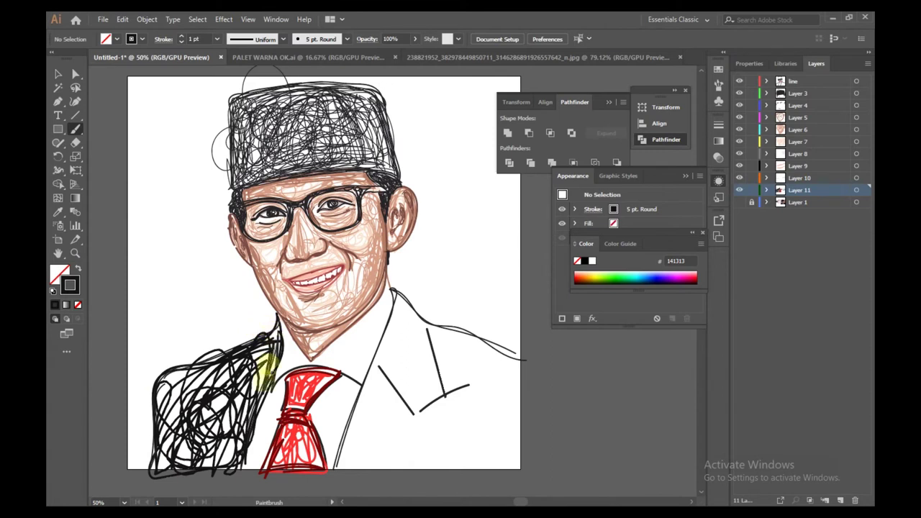
pyautogui.moveTo(154, 383)
pyautogui.mouseDown()
pyautogui.moveTo(185, 363)
pyautogui.moveTo(269, 337)
pyautogui.moveTo(223, 449)
pyautogui.moveTo(230, 388)
pyautogui.moveTo(195, 462)
pyautogui.moveTo(234, 451)
pyautogui.moveTo(156, 464)
pyautogui.moveTo(246, 402)
pyautogui.moveTo(192, 385)
pyautogui.moveTo(207, 399)
pyautogui.moveTo(164, 392)
pyautogui.moveTo(246, 379)
pyautogui.moveTo(263, 353)
pyautogui.moveTo(200, 448)
pyautogui.moveTo(200, 360)
pyautogui.mouseUp()
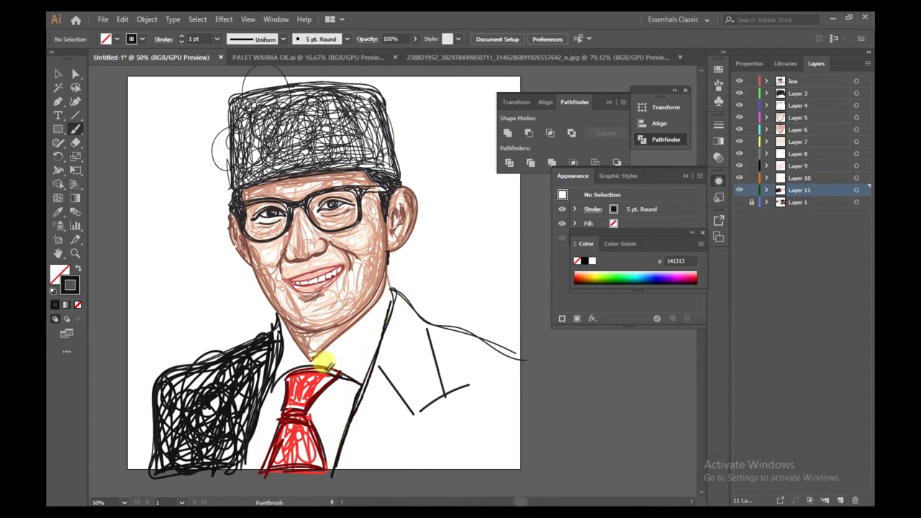
# - Thicken the collar line and scribble over the right-hand lapel and jacket body with 1 pt 141313 strokes
pyautogui.moveTo(390, 287); pyautogui.dragTo(388, 279)
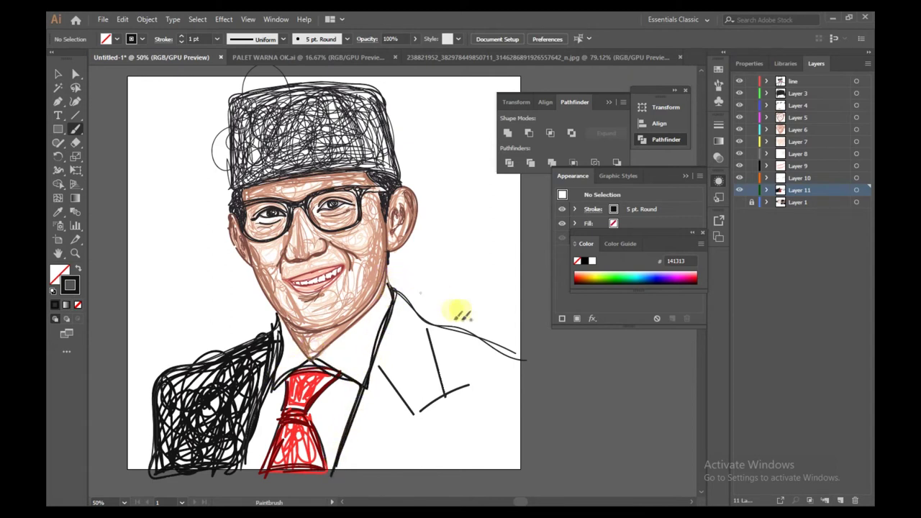
pyautogui.moveTo(370, 365)
pyautogui.mouseDown()
pyautogui.moveTo(419, 414)
pyautogui.moveTo(358, 448)
pyautogui.moveTo(368, 428)
pyautogui.moveTo(505, 440)
pyautogui.moveTo(344, 455)
pyautogui.moveTo(507, 403)
pyautogui.moveTo(514, 443)
pyautogui.moveTo(485, 337)
pyautogui.moveTo(404, 304)
pyautogui.moveTo(425, 333)
pyautogui.moveTo(418, 312)
pyautogui.moveTo(422, 320)
pyautogui.moveTo(430, 403)
pyautogui.moveTo(491, 370)
pyautogui.moveTo(452, 363)
pyautogui.moveTo(467, 410)
pyautogui.moveTo(464, 380)
pyautogui.moveTo(496, 436)
pyautogui.moveTo(371, 452)
pyautogui.moveTo(417, 433)
pyautogui.moveTo(394, 416)
pyautogui.moveTo(410, 338)
pyautogui.moveTo(395, 361)
pyautogui.moveTo(378, 346)
pyautogui.moveTo(428, 357)
pyautogui.moveTo(427, 318)
pyautogui.moveTo(483, 334)
pyautogui.moveTo(401, 295)
pyautogui.moveTo(533, 348)
pyautogui.moveTo(518, 394)
pyautogui.moveTo(512, 351)
pyautogui.moveTo(502, 448)
pyautogui.moveTo(365, 470)
pyautogui.moveTo(473, 437)
pyautogui.moveTo(352, 410)
pyautogui.mouseUp()
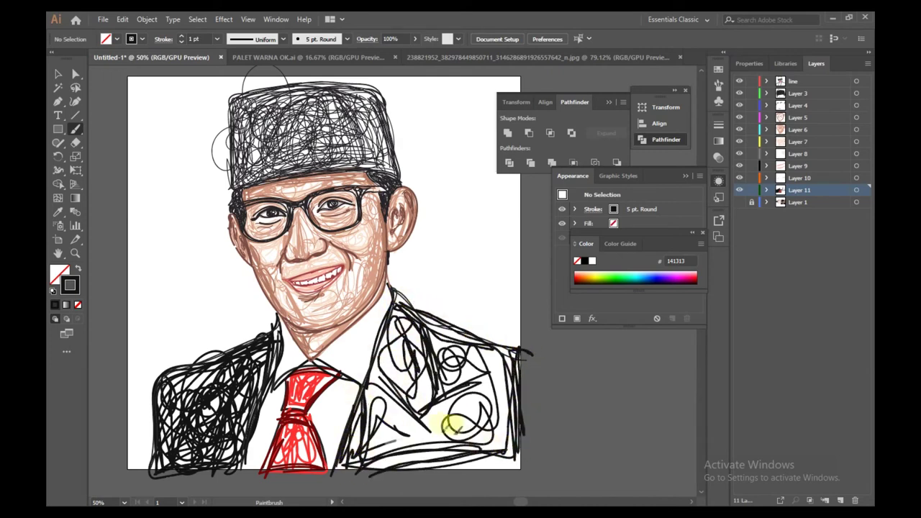
pyautogui.moveTo(452, 424)
pyautogui.mouseDown()
pyautogui.moveTo(472, 376)
pyautogui.moveTo(422, 376)
pyautogui.moveTo(432, 370)
pyautogui.moveTo(425, 431)
pyautogui.mouseUp()
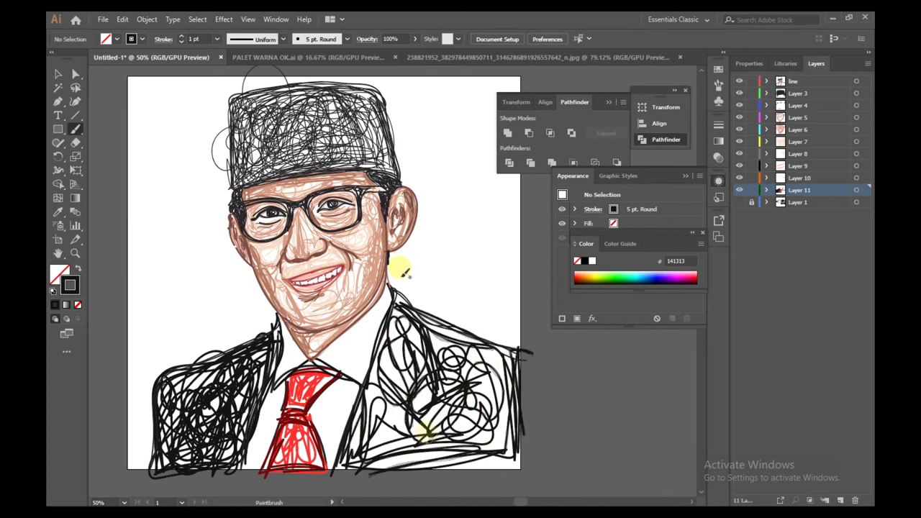
# - Add Layer 12 below Layer 11 and fill the right-hand side of the jacket with finer 0.5 pt scribbles
pyautogui.click(183, 43)
pyautogui.click(839, 500)
pyautogui.moveTo(828, 190); pyautogui.dragTo(820, 207)
pyautogui.moveTo(387, 349)
pyautogui.mouseDown()
pyautogui.moveTo(374, 423)
pyautogui.moveTo(398, 323)
pyautogui.moveTo(416, 420)
pyautogui.moveTo(455, 366)
pyautogui.moveTo(441, 433)
pyautogui.moveTo(455, 355)
pyautogui.moveTo(415, 384)
pyautogui.moveTo(499, 381)
pyautogui.moveTo(444, 448)
pyautogui.moveTo(493, 438)
pyautogui.moveTo(465, 356)
pyautogui.moveTo(407, 338)
pyautogui.moveTo(396, 294)
pyautogui.moveTo(519, 354)
pyautogui.moveTo(474, 339)
pyautogui.moveTo(507, 377)
pyautogui.moveTo(421, 317)
pyautogui.moveTo(511, 391)
pyautogui.moveTo(419, 310)
pyautogui.moveTo(510, 377)
pyautogui.moveTo(417, 322)
pyautogui.moveTo(495, 398)
pyautogui.moveTo(421, 343)
pyautogui.moveTo(368, 449)
pyautogui.moveTo(380, 310)
pyautogui.moveTo(376, 452)
pyautogui.moveTo(460, 447)
pyautogui.mouseUp()
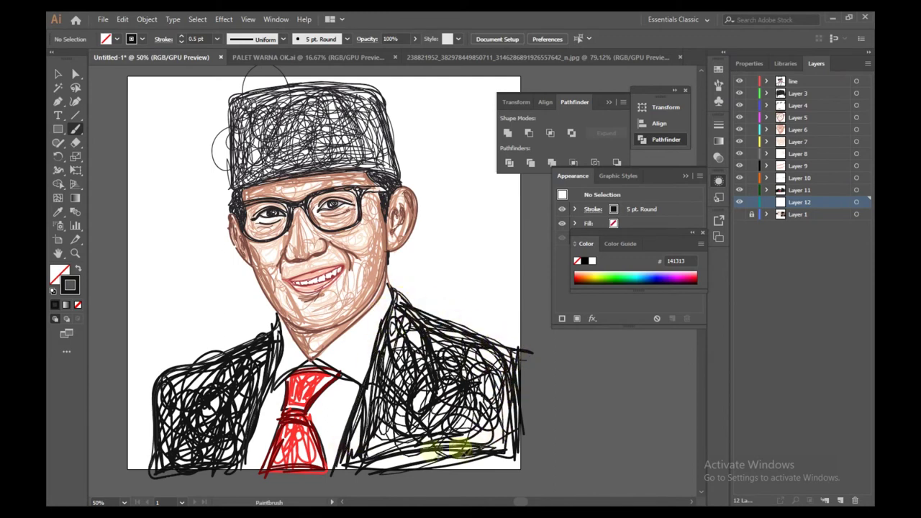
pyautogui.moveTo(482, 302); pyautogui.dragTo(368, 453)
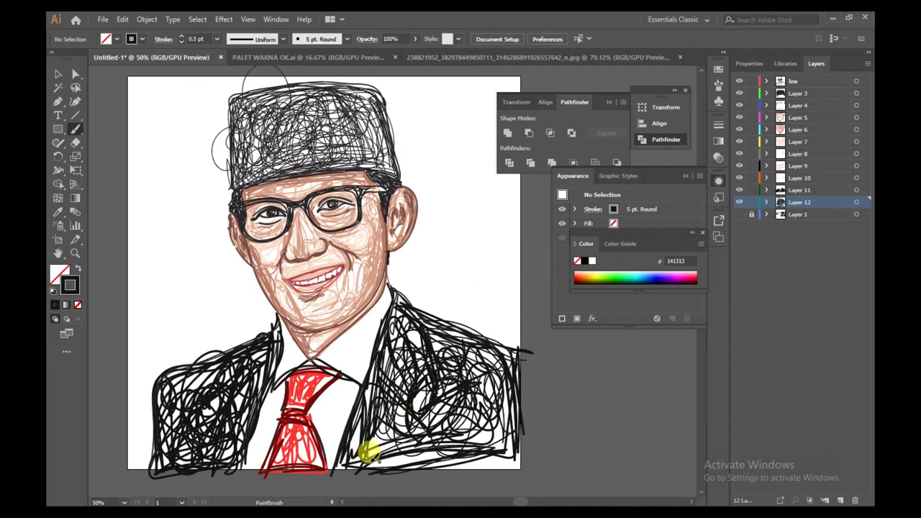
# - Examine the face, hat and clothing of the portrait up close and as a whole
pyautogui.scroll(-3, 305, 450)
pyautogui.scroll(1, 316, 489)
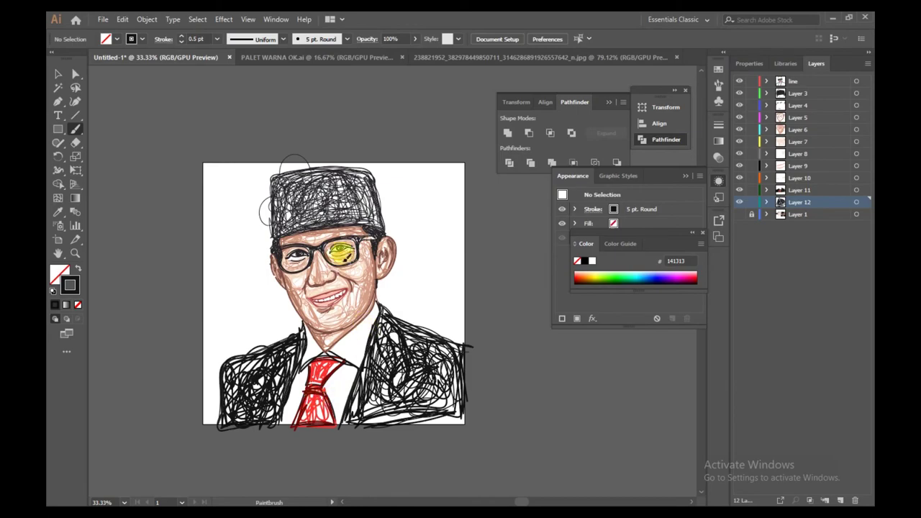
pyautogui.scroll(1, 339, 252)
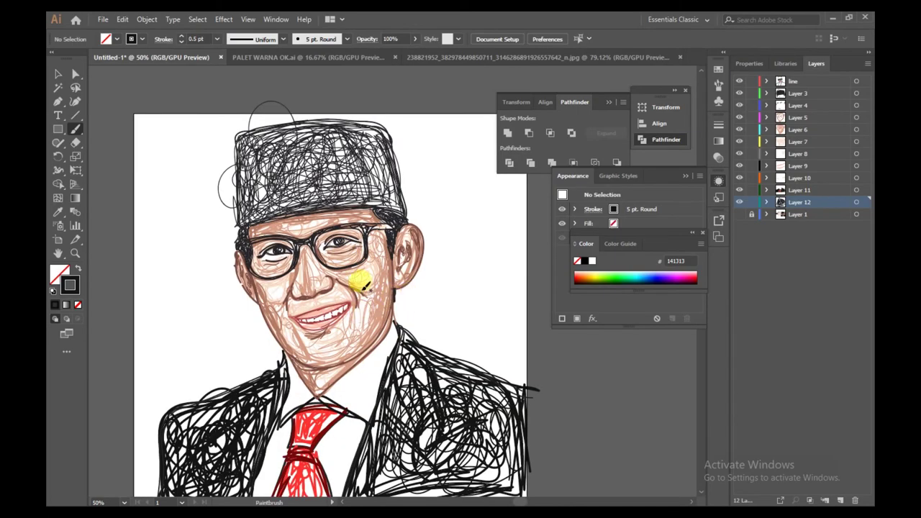
pyautogui.scroll(1, 361, 271)
pyautogui.scroll(-2, 330, 267)
pyautogui.scroll(1, 322, 301)
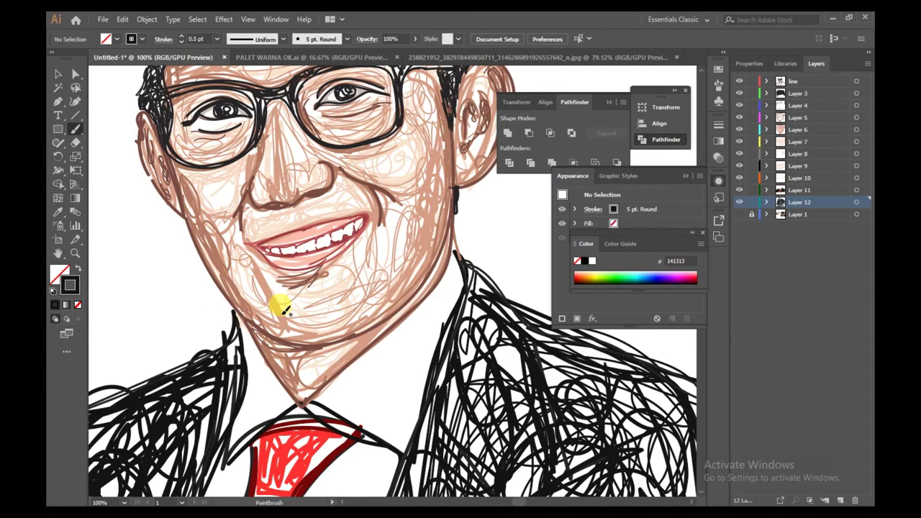
pyautogui.scroll(1, 278, 305)
pyautogui.scroll(-2, 251, 267)
pyautogui.scroll(1, 435, 268)
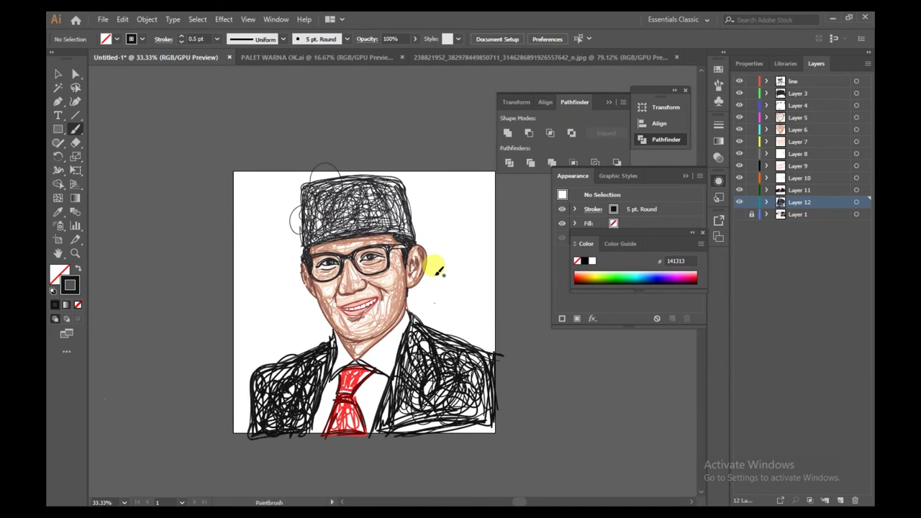
# - Add more 0.5 pt 141313 Paintbrush scribbles inside the hat on Layer 3
pyautogui.scroll(1, 312, 242)
pyautogui.scroll(1, 316, 223)
pyautogui.click(799, 92)
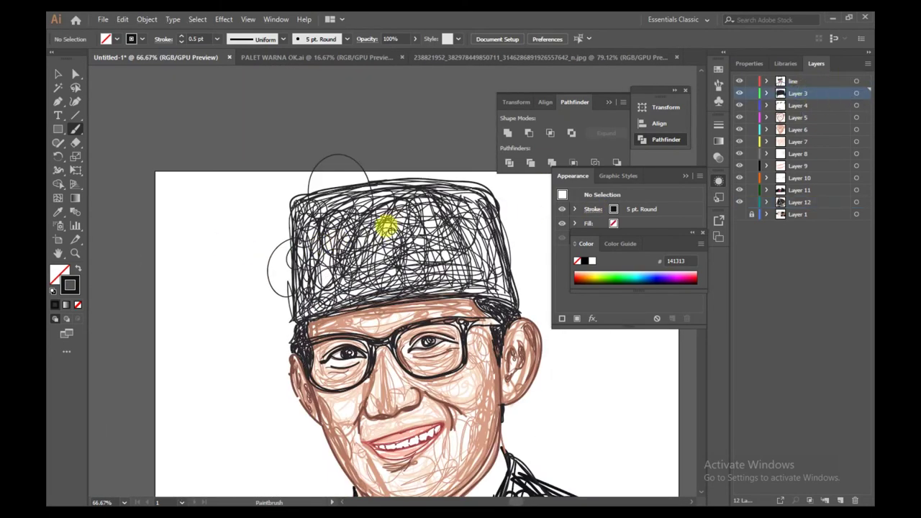
pyautogui.scroll(1, 381, 222)
pyautogui.moveTo(307, 341)
pyautogui.mouseDown()
pyautogui.moveTo(328, 204)
pyautogui.moveTo(282, 311)
pyautogui.moveTo(335, 157)
pyautogui.moveTo(316, 283)
pyautogui.moveTo(379, 294)
pyautogui.moveTo(415, 229)
pyautogui.moveTo(516, 269)
pyautogui.moveTo(342, 338)
pyautogui.moveTo(563, 316)
pyautogui.moveTo(356, 326)
pyautogui.moveTo(255, 353)
pyautogui.moveTo(240, 208)
pyautogui.moveTo(258, 167)
pyautogui.moveTo(376, 138)
pyautogui.moveTo(517, 166)
pyautogui.mouseUp()
pyautogui.moveTo(426, 228); pyautogui.dragTo(531, 269)
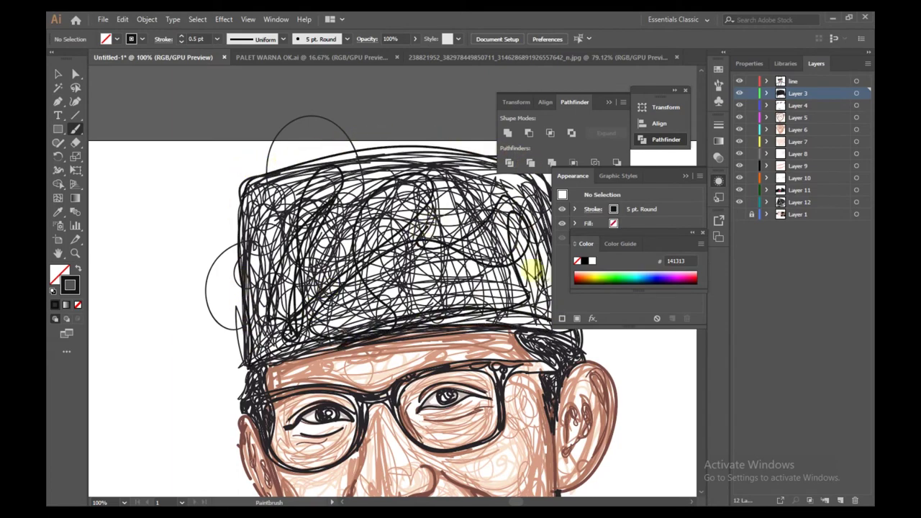
# - Reinforce the hat's top and side edges with additional 0.5 pt 141313 strokes on Layer 3
pyautogui.scroll(-3, 377, 252)
pyautogui.scroll(2, 439, 208)
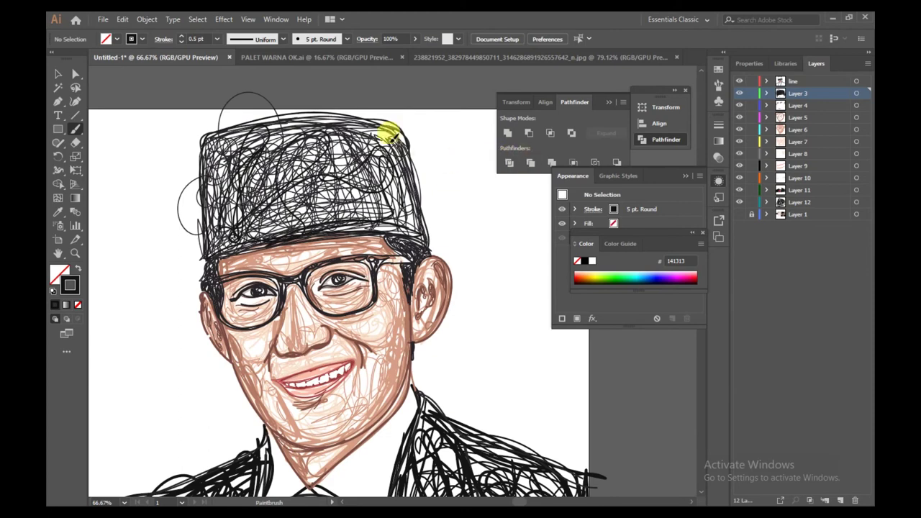
pyautogui.moveTo(389, 135)
pyautogui.mouseDown()
pyautogui.moveTo(436, 240)
pyautogui.moveTo(410, 189)
pyautogui.moveTo(427, 233)
pyautogui.moveTo(433, 211)
pyautogui.moveTo(376, 130)
pyautogui.moveTo(421, 209)
pyautogui.moveTo(398, 144)
pyautogui.moveTo(354, 114)
pyautogui.moveTo(269, 116)
pyautogui.mouseUp()
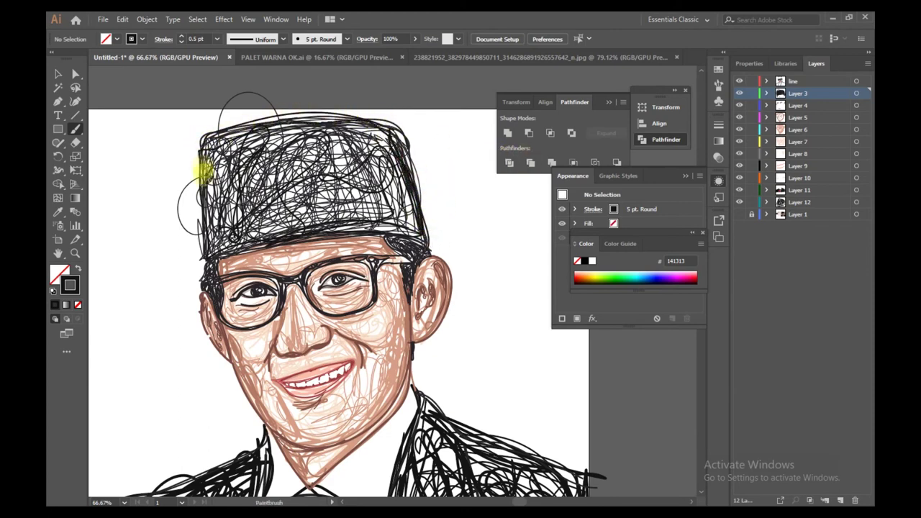
pyautogui.hotkey('ctrl', '+')
pyautogui.hotkey('ctrl', '+')
pyautogui.hotkey('ctrl', '+')
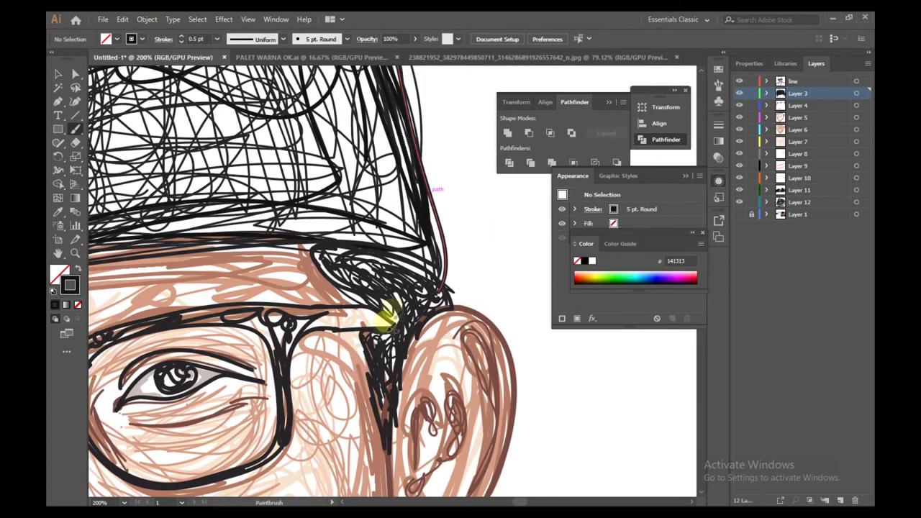
# - Darken the sideburn beside the right-hand ear and the hat's lower edge with 0.5 pt 141313 Paintbrush strokes on Layer 3
pyautogui.moveTo(382, 312)
pyautogui.mouseDown()
pyautogui.moveTo(381, 268)
pyautogui.moveTo(423, 295)
pyautogui.moveTo(393, 378)
pyautogui.mouseUp()
pyautogui.moveTo(380, 388)
pyautogui.mouseDown()
pyautogui.moveTo(356, 282)
pyautogui.moveTo(390, 309)
pyautogui.moveTo(329, 309)
pyautogui.moveTo(289, 321)
pyautogui.moveTo(248, 305)
pyautogui.mouseUp()
pyautogui.rightClick(251, 301)
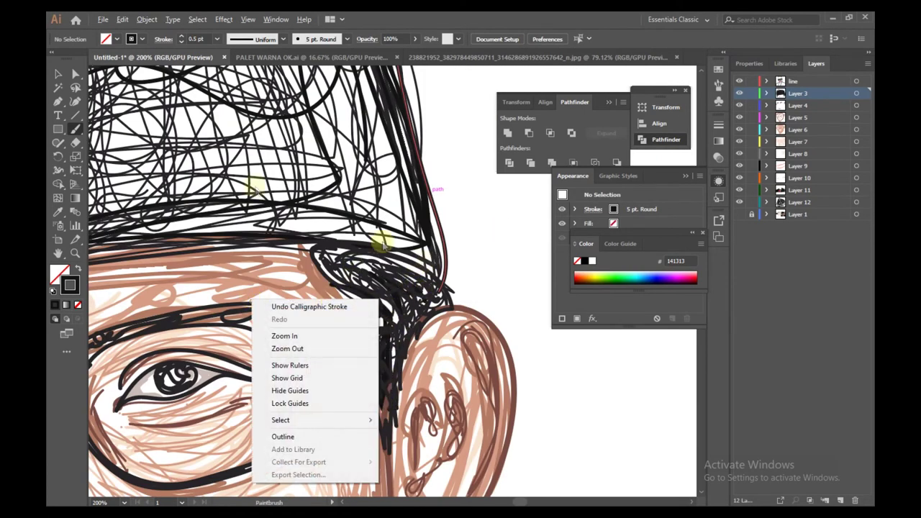
pyautogui.click(477, 274)
pyautogui.scroll(-3, 483, 269)
pyautogui.scroll(3, 360, 295)
pyautogui.scroll(-3, 367, 281)
pyautogui.scroll(3, 331, 287)
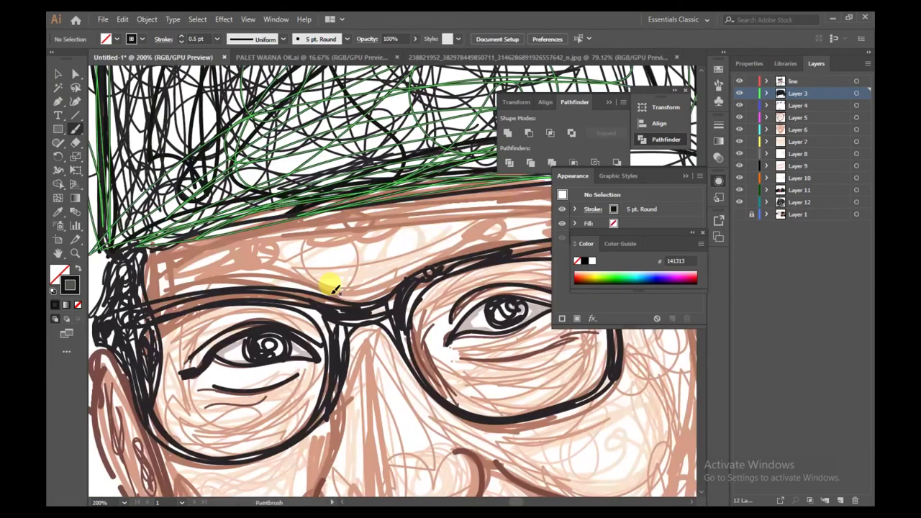
# - Add more 0.5 pt 141313 strokes around the left-hand temple and the hat's lower rim on Layer 3
pyautogui.moveTo(157, 309)
pyautogui.mouseDown()
pyautogui.moveTo(288, 288)
pyautogui.moveTo(202, 289)
pyautogui.moveTo(174, 296)
pyautogui.moveTo(286, 292)
pyautogui.mouseUp()
pyautogui.scroll(-3, 237, 262)
pyautogui.scroll(3, 348, 273)
pyautogui.moveTo(222, 246)
pyautogui.mouseDown()
pyautogui.moveTo(360, 212)
pyautogui.moveTo(211, 256)
pyautogui.mouseUp()
pyautogui.scroll(-3, 180, 243)
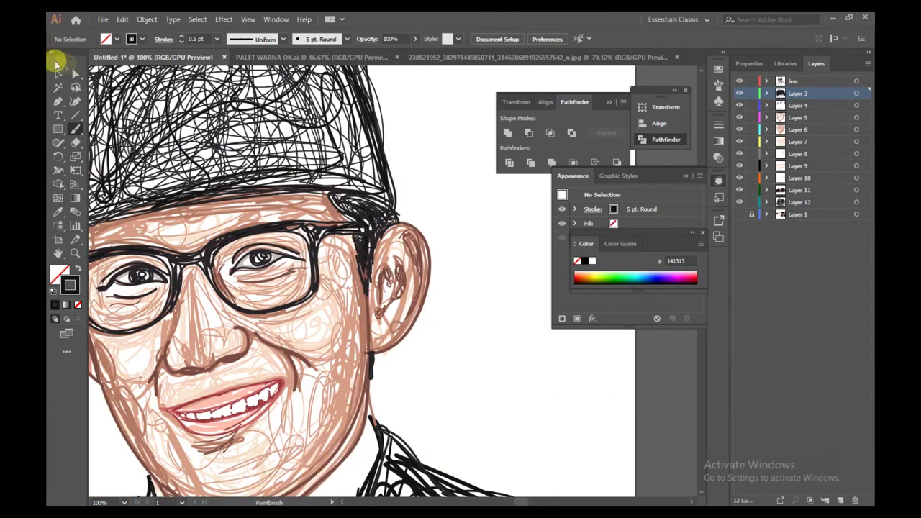
# - Examine the sideburn and whole portrait, comparing the line art with the reference photo on Layer 1 by briefly showing it
pyautogui.scroll(-1, 448, 214)
pyautogui.scroll(1, 441, 208)
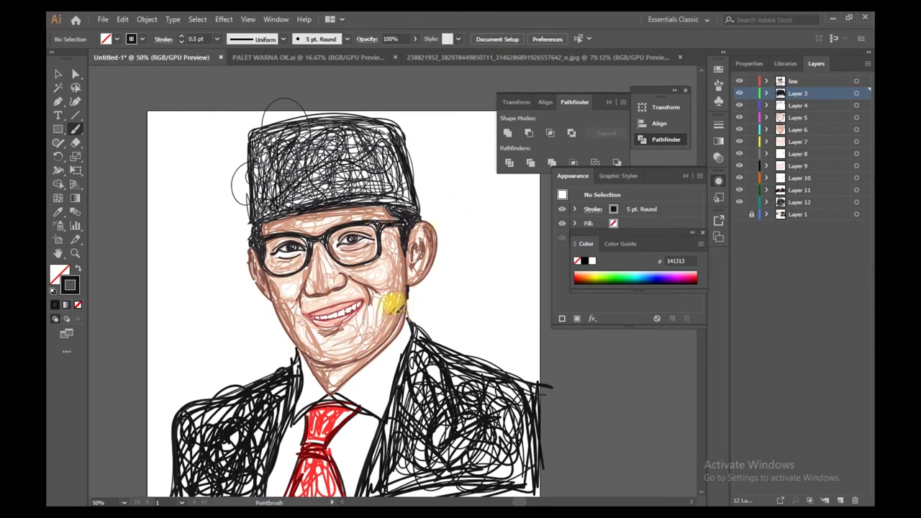
pyautogui.scroll(1, 446, 318)
pyautogui.scroll(4, 443, 321)
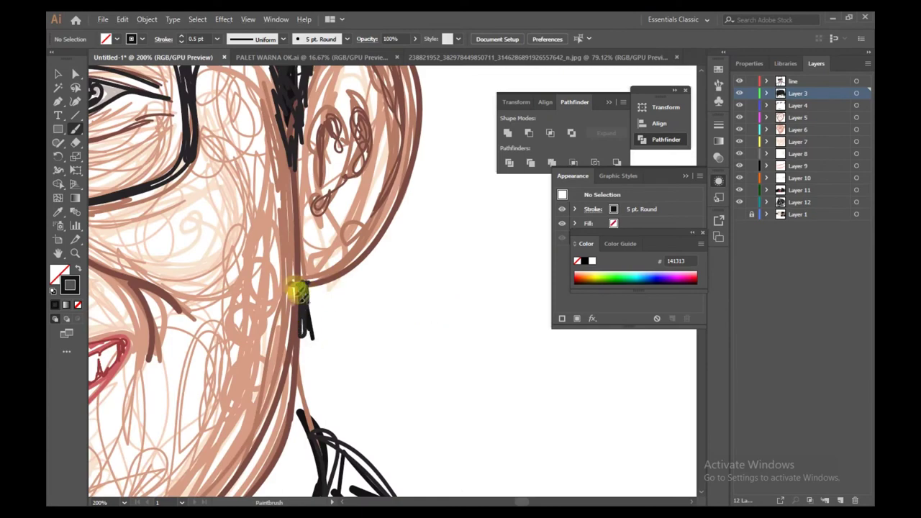
pyautogui.scroll(-3, 468, 176)
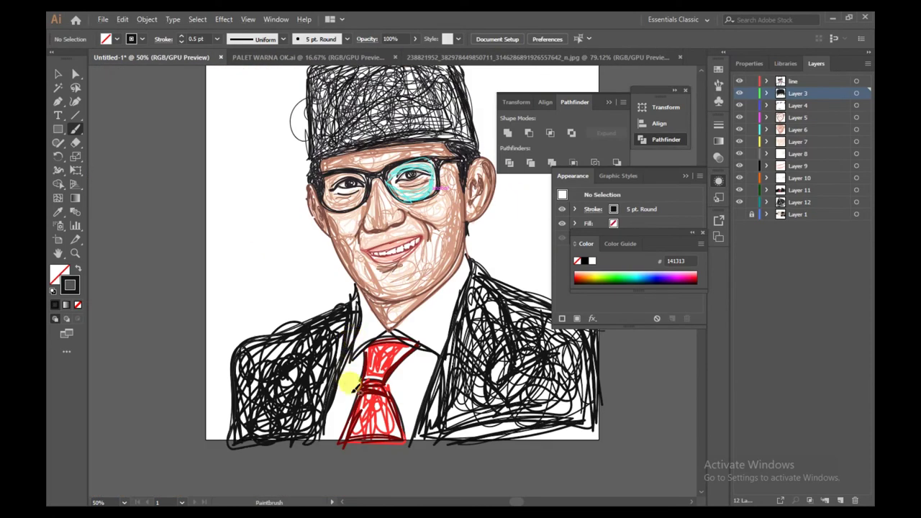
pyautogui.scroll(-1, 359, 381)
pyautogui.click(741, 214)
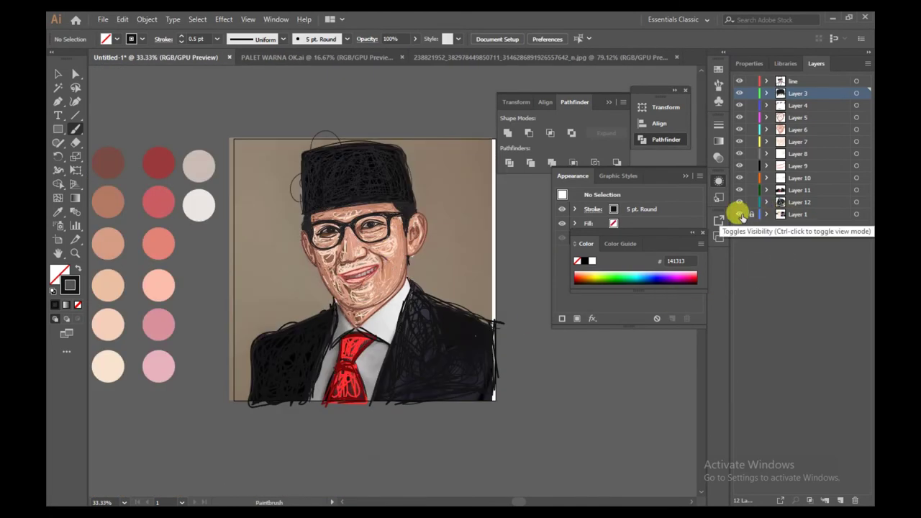
pyautogui.click(740, 214)
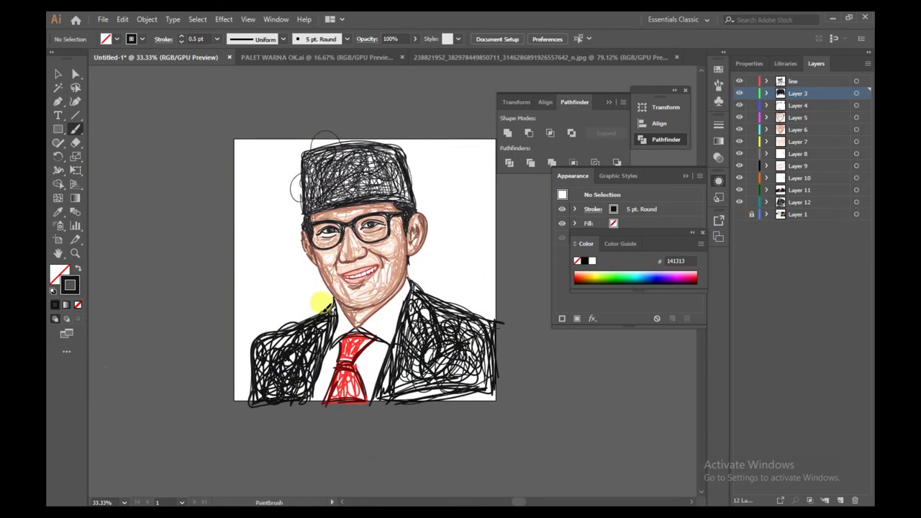
# - Scribble loose 0.5 pt strokes over both halves of the jacket, with large loops swinging out above each shoulder, on Layer 3
pyautogui.scroll(1, 420, 386)
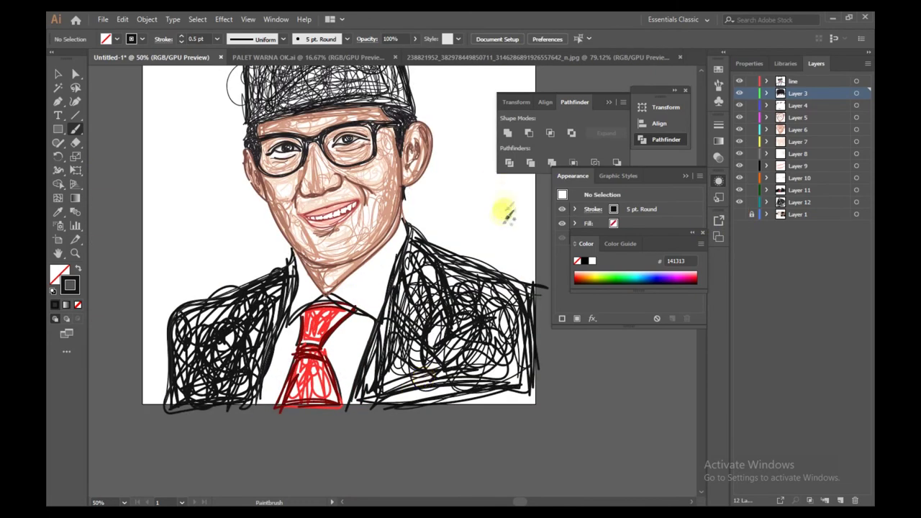
pyautogui.moveTo(416, 387)
pyautogui.mouseDown()
pyautogui.moveTo(482, 327)
pyautogui.moveTo(506, 343)
pyautogui.moveTo(432, 385)
pyautogui.moveTo(427, 358)
pyautogui.moveTo(377, 388)
pyautogui.moveTo(369, 357)
pyautogui.moveTo(368, 377)
pyautogui.moveTo(387, 397)
pyautogui.moveTo(500, 375)
pyautogui.moveTo(351, 391)
pyautogui.moveTo(471, 337)
pyautogui.moveTo(504, 289)
pyautogui.moveTo(450, 336)
pyautogui.moveTo(419, 278)
pyautogui.moveTo(452, 354)
pyautogui.moveTo(514, 353)
pyautogui.mouseUp()
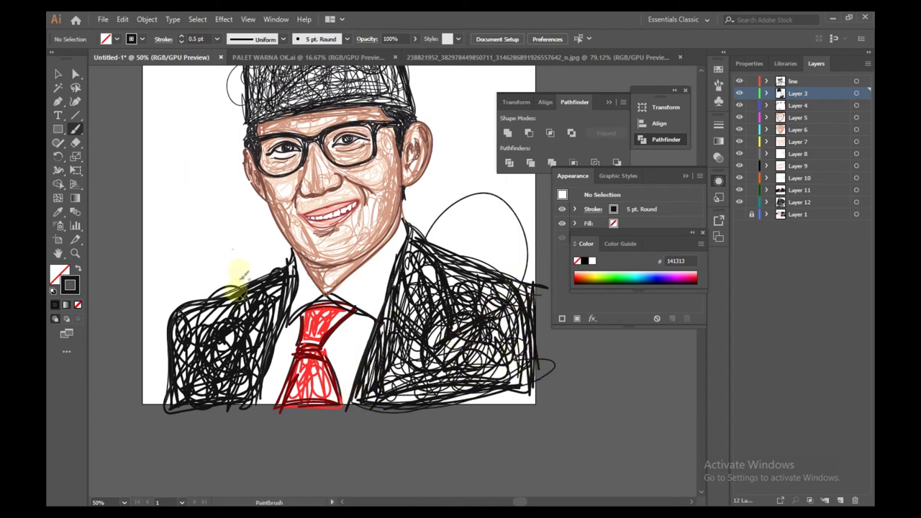
pyautogui.moveTo(237, 278); pyautogui.dragTo(223, 353)
pyautogui.scroll(-1, 208, 292)
pyautogui.scroll(1, 259, 293)
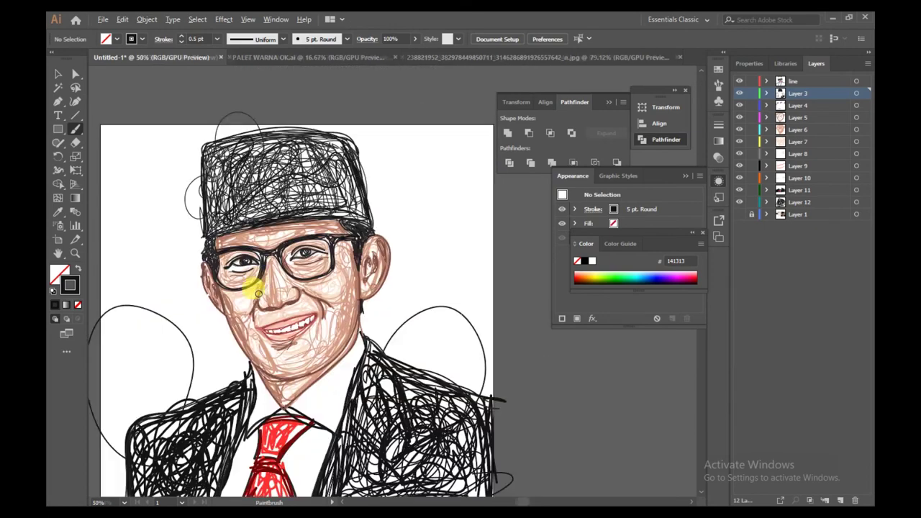
pyautogui.scroll(-1, 504, 195)
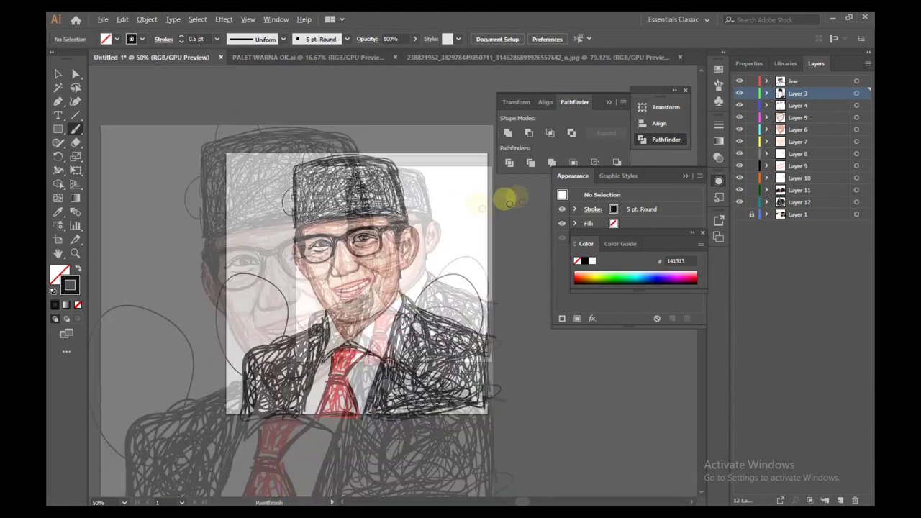
pyautogui.scroll(1, 482, 211)
pyautogui.hotkey('ctrl', 'z')
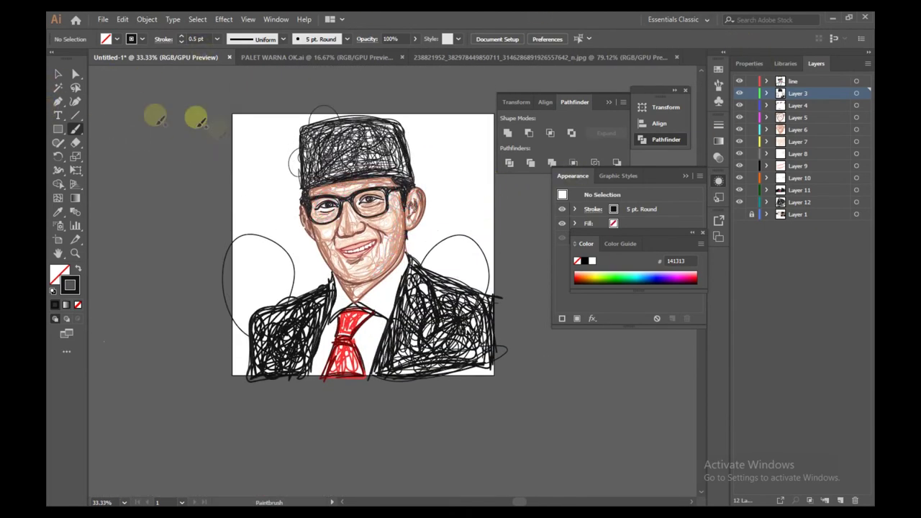
pyautogui.scroll(1, 346, 320)
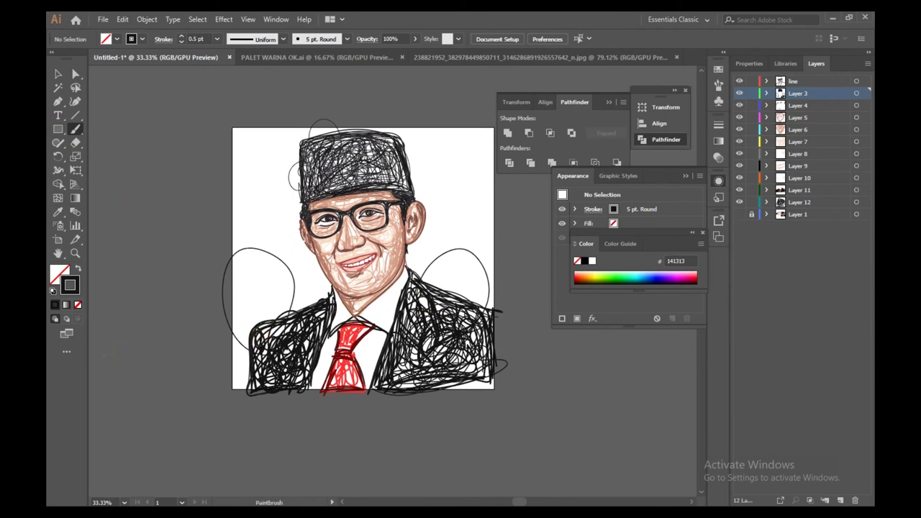
# - Switch to Chrome and search Google for "menteri pariwisata"
pyautogui.hotkey('alt', 'Tab')
pyautogui.click(476, 21)
pyautogui.click(357, 238)
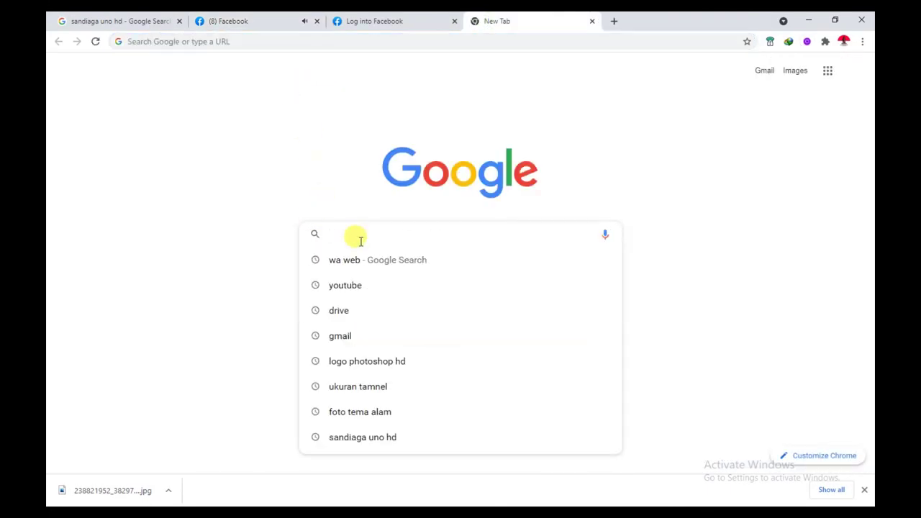
pyautogui.write('mentri pa')
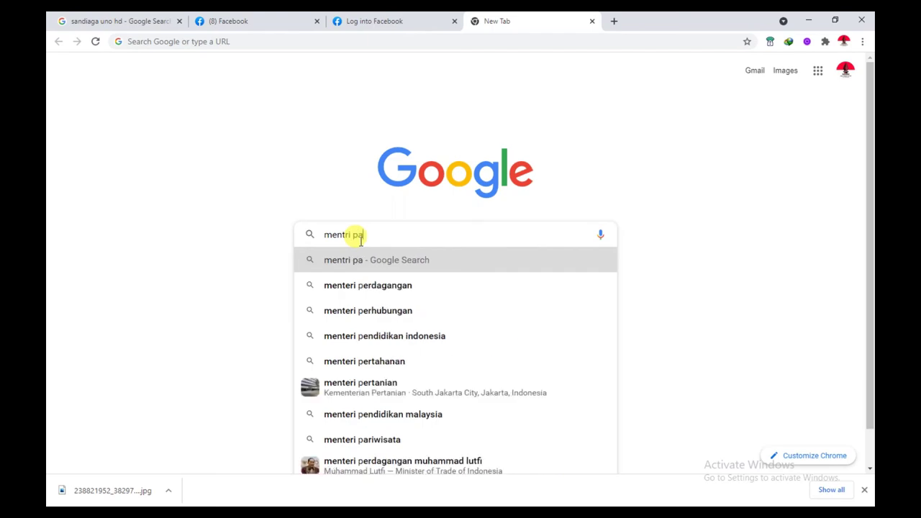
pyautogui.write('ri')
pyautogui.click(362, 285)
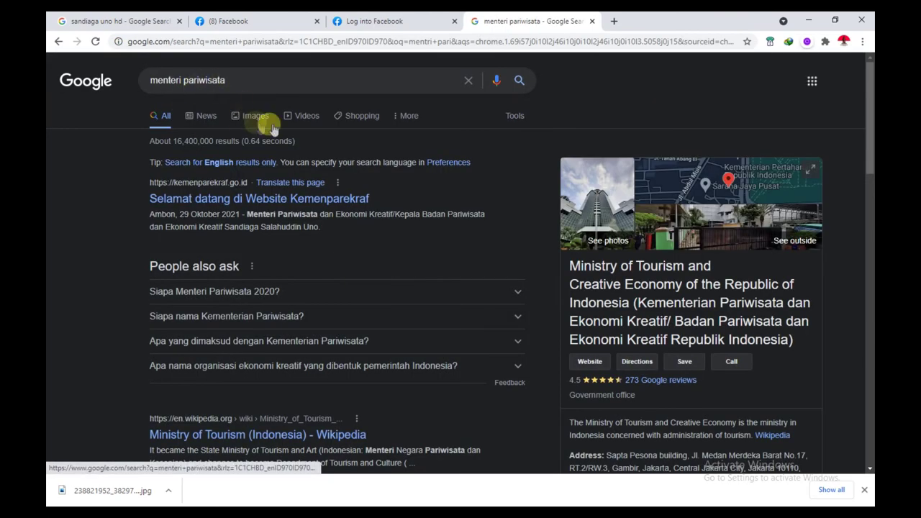
# - Search for "menteri pariwisata logo.", preview the Wikimedia Commons Kemenparekraf logo among the images, and return to Illustrator
pyautogui.click(250, 75)
pyautogui.write('logo.')
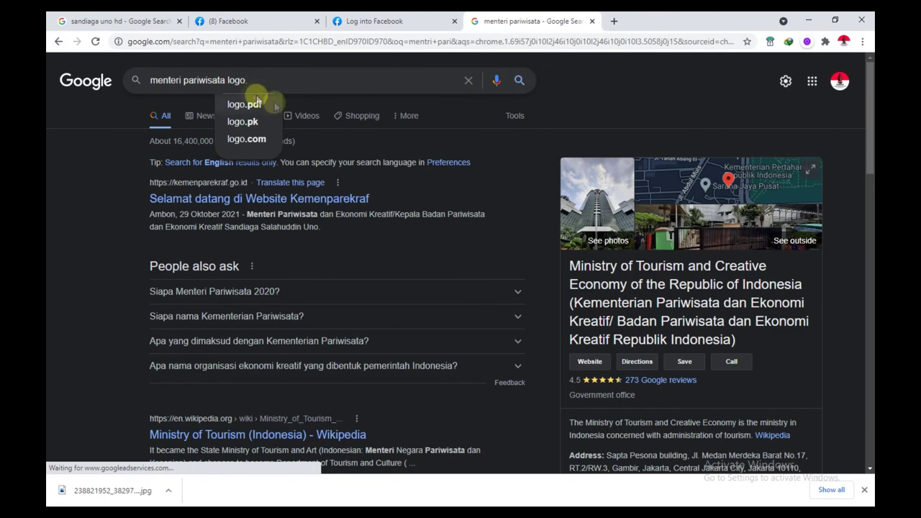
pyautogui.click(519, 81)
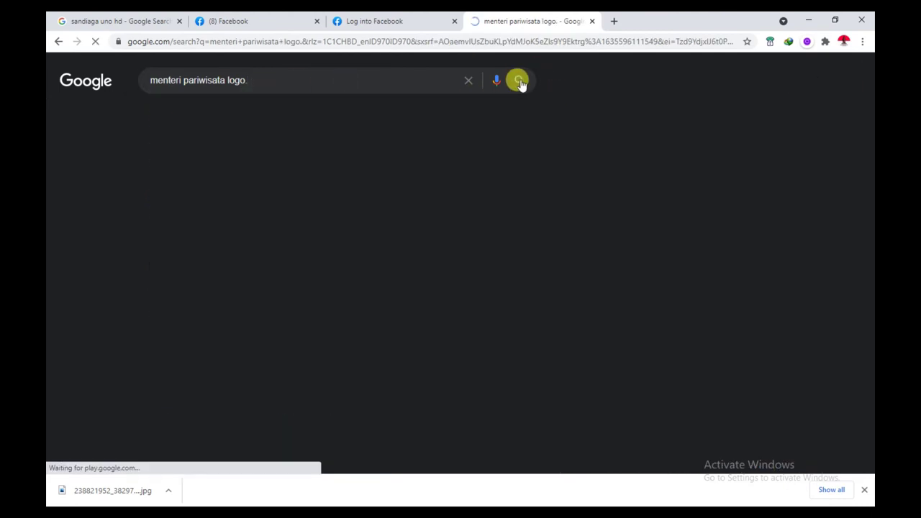
pyautogui.click(189, 256)
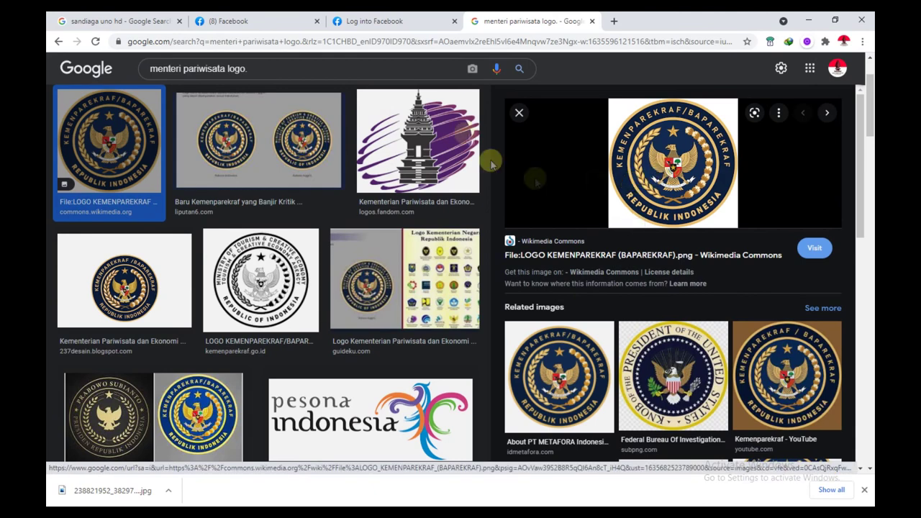
pyautogui.click(277, 21)
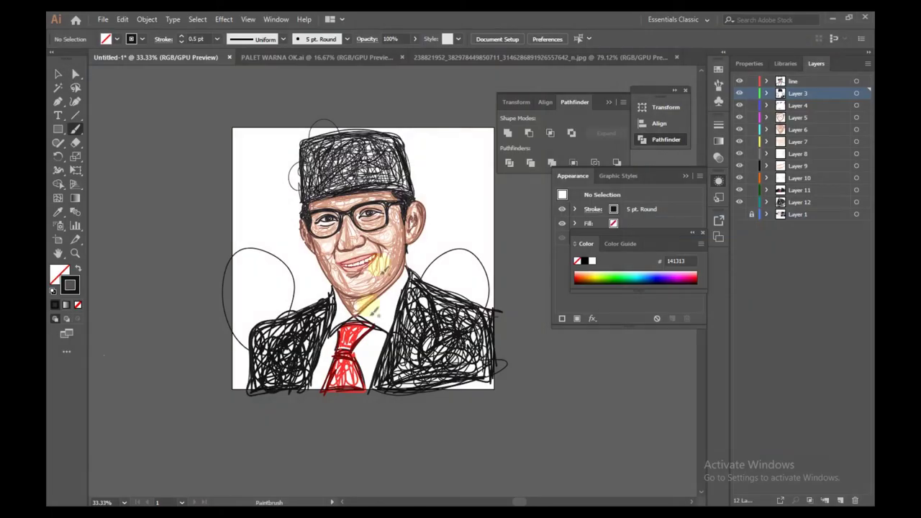
# - Hand-letter a slanted "un" with overlapping 0.5 pt 141313 Paintbrush strokes in the white space beside the right-hand ear
pyautogui.keyDown('alt'); pyautogui.scroll(5, 453, 225); pyautogui.keyUp('alt')
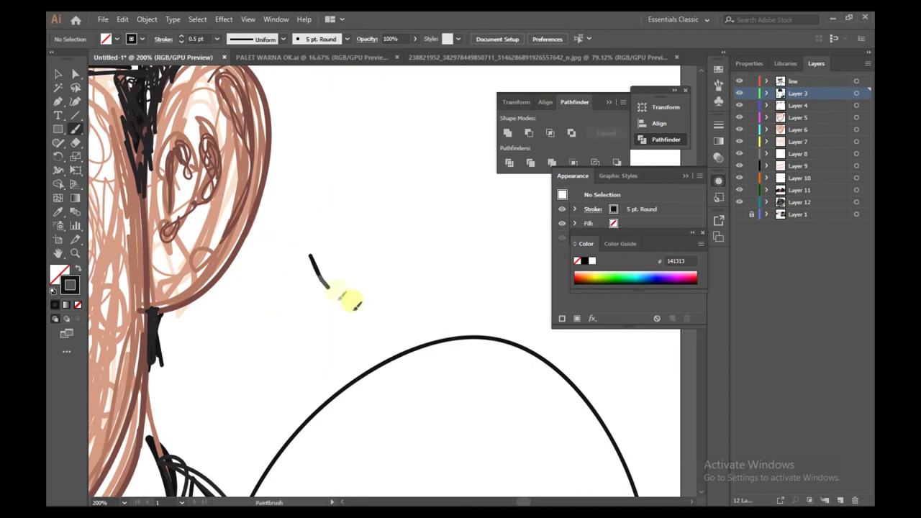
pyautogui.moveTo(355, 304)
pyautogui.mouseDown()
pyautogui.moveTo(396, 275)
pyautogui.moveTo(308, 247)
pyautogui.mouseUp()
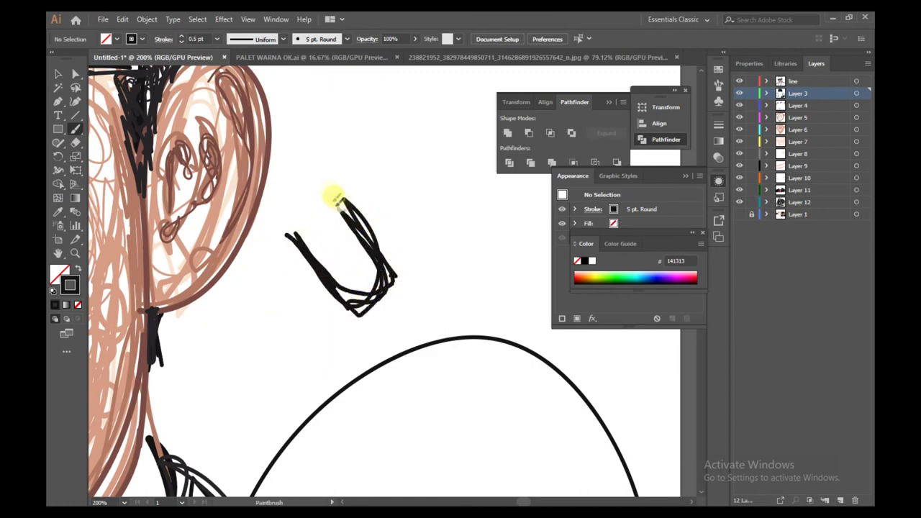
pyautogui.moveTo(386, 253); pyautogui.dragTo(364, 199)
pyautogui.moveTo(373, 204)
pyautogui.mouseDown()
pyautogui.moveTo(433, 268)
pyautogui.moveTo(484, 232)
pyautogui.mouseUp()
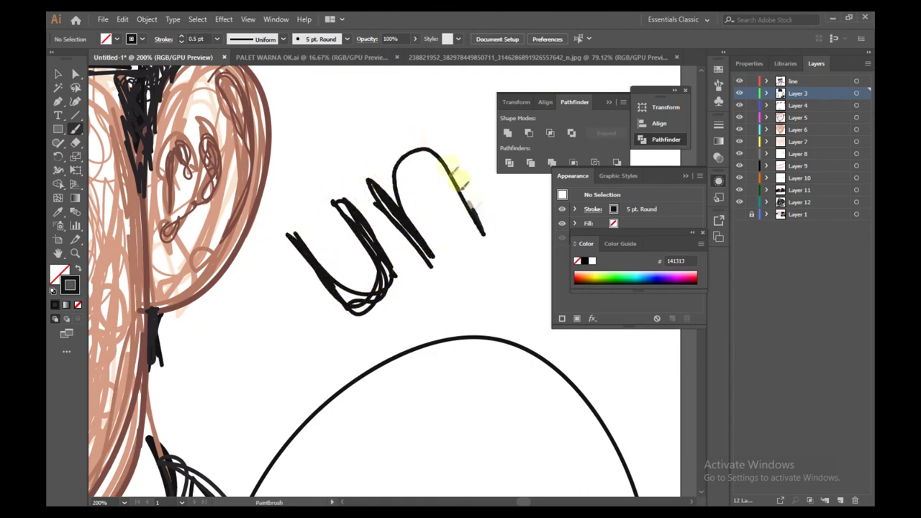
pyautogui.moveTo(464, 183); pyautogui.dragTo(486, 230)
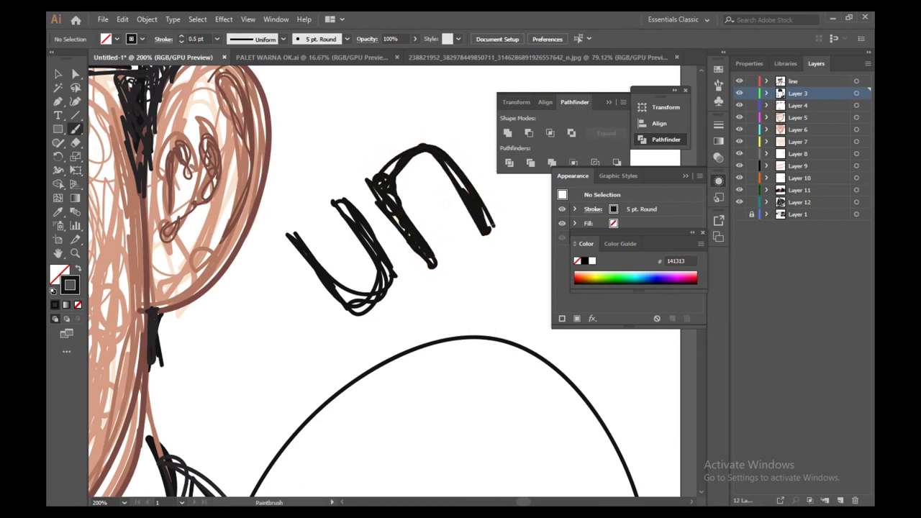
# - Paint the closing letter "o" after the "un" with overlapping 0.5 pt loops, completing the word "uno"
pyautogui.scroll(-3, 278, 268)
pyautogui.scroll(3, 405, 242)
pyautogui.scroll(2, 418, 273)
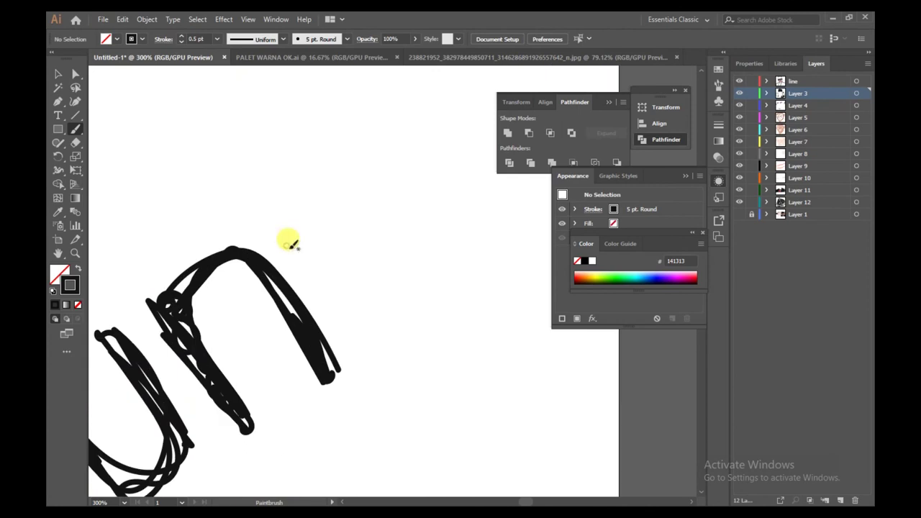
pyautogui.moveTo(282, 219)
pyautogui.mouseDown()
pyautogui.moveTo(385, 318)
pyautogui.moveTo(433, 280)
pyautogui.moveTo(440, 237)
pyautogui.moveTo(399, 181)
pyautogui.moveTo(305, 176)
pyautogui.moveTo(357, 282)
pyautogui.moveTo(449, 308)
pyautogui.moveTo(408, 184)
pyautogui.moveTo(437, 252)
pyautogui.moveTo(418, 296)
pyautogui.moveTo(386, 164)
pyautogui.mouseUp()
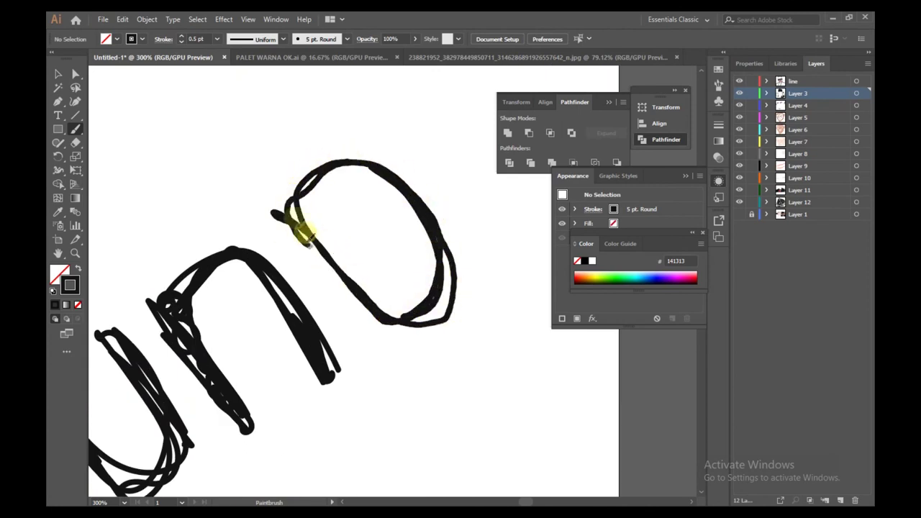
pyautogui.moveTo(302, 232); pyautogui.dragTo(313, 240)
pyautogui.moveTo(306, 155)
pyautogui.mouseDown()
pyautogui.moveTo(406, 174)
pyautogui.moveTo(439, 299)
pyautogui.moveTo(394, 321)
pyautogui.mouseUp()
# - Underline the "uno" lettering with slanted zigzag 0.5 pt Paintbrush strokes
pyautogui.scroll(-7, 508, 293)
pyautogui.scroll(4, 381, 310)
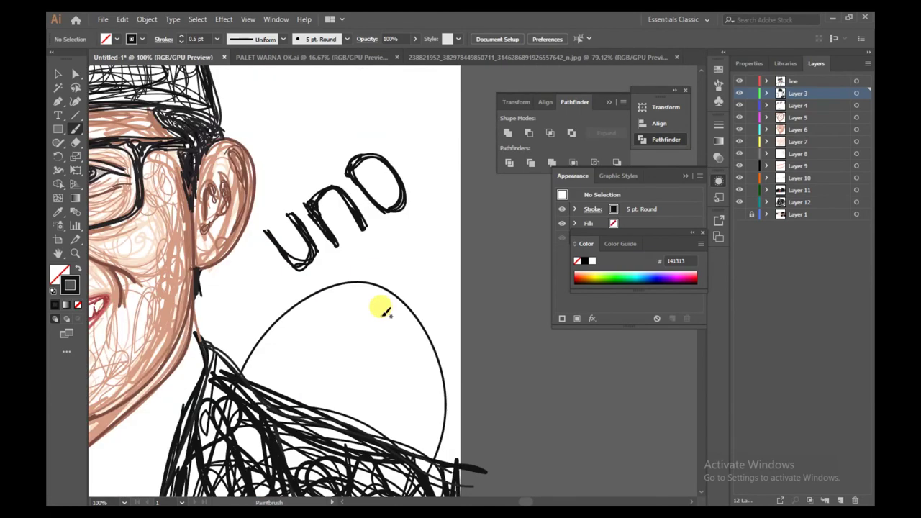
pyautogui.moveTo(320, 289)
pyautogui.mouseDown()
pyautogui.moveTo(363, 271)
pyautogui.moveTo(446, 172)
pyautogui.mouseUp()
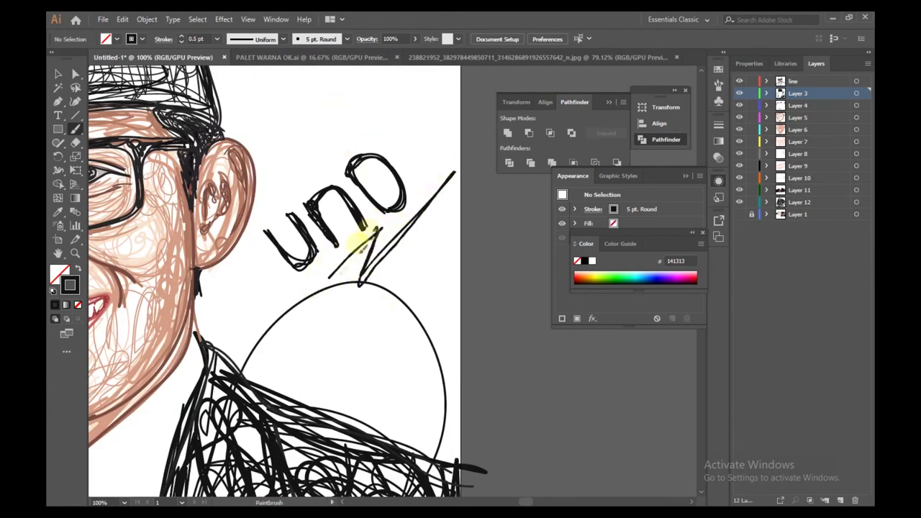
pyautogui.moveTo(361, 245)
pyautogui.mouseDown()
pyautogui.moveTo(322, 271)
pyautogui.moveTo(321, 293)
pyautogui.mouseUp()
pyautogui.scroll(-5, 460, 318)
pyautogui.scroll(2, 469, 287)
pyautogui.scroll(2, 472, 276)
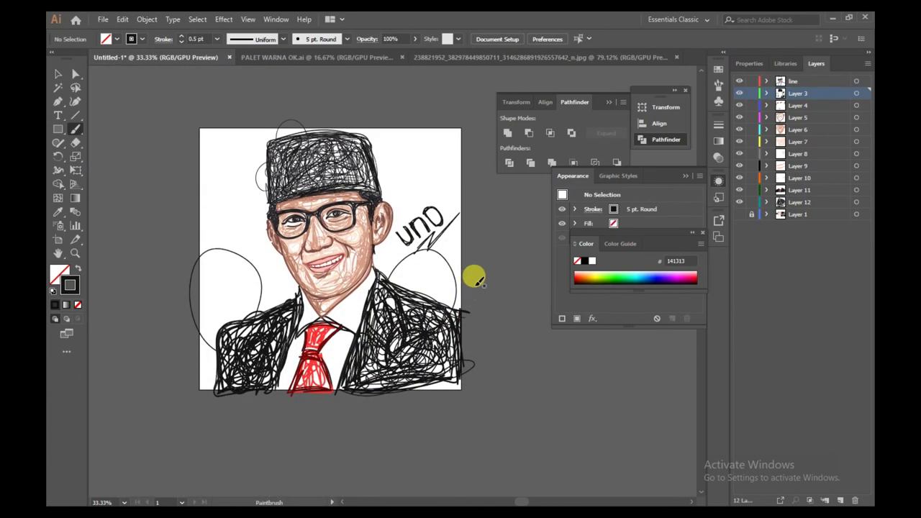
# - Inspect both mouth corners up close and try a short 141313 stroke at the left-hand corner of the lips
pyautogui.scroll(5, 398, 275)
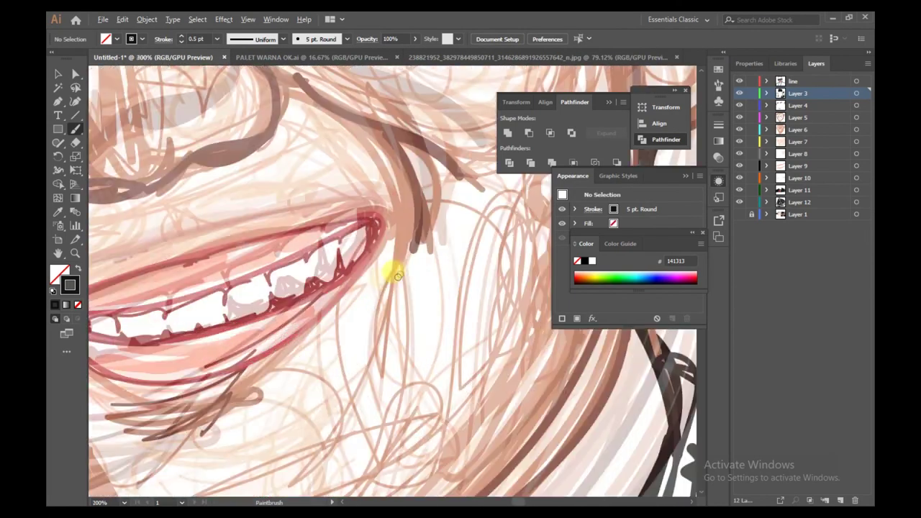
pyautogui.scroll(5, 397, 276)
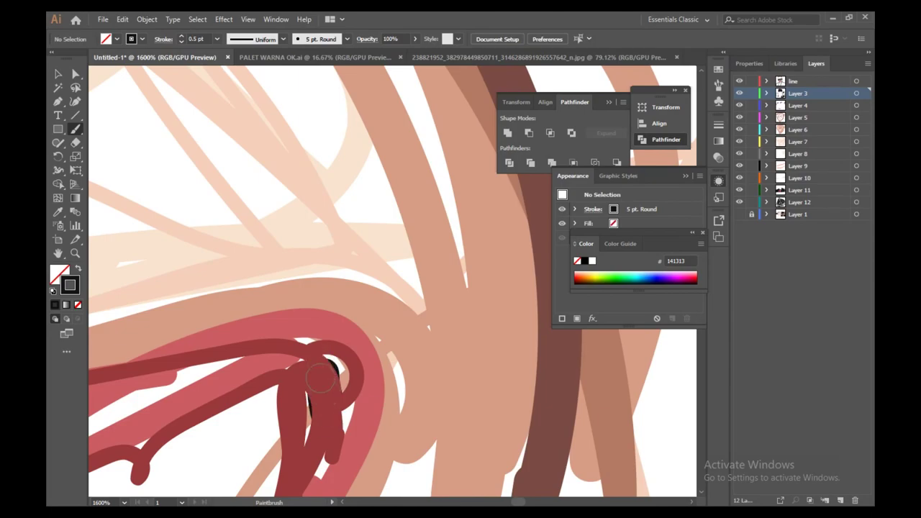
pyautogui.scroll(-5, 452, 302)
pyautogui.scroll(4, 448, 281)
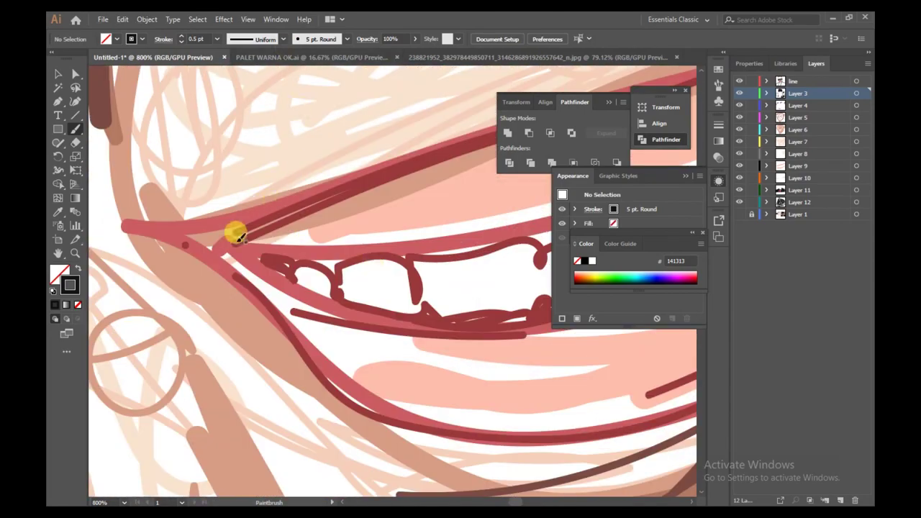
pyautogui.moveTo(235, 235); pyautogui.dragTo(188, 232)
pyautogui.hotkey('ctrl', 'z')
pyautogui.scroll(-6, 365, 247)
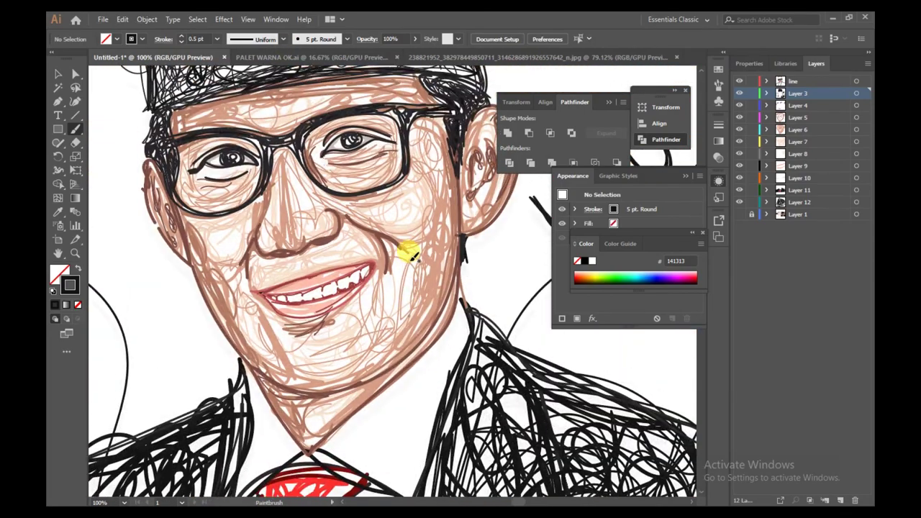
pyautogui.scroll(4, 409, 253)
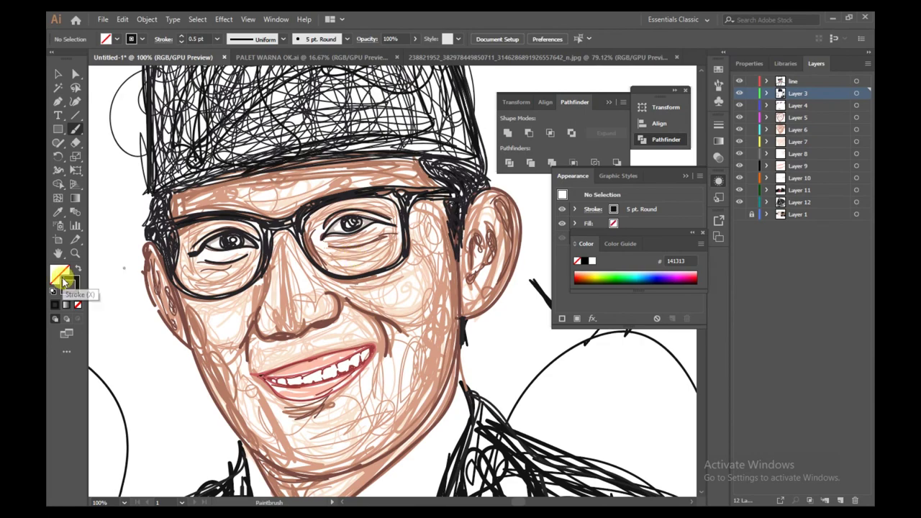
# - Set the Paintbrush stroke colour to dark red 701010
pyautogui.doubleClick(65, 283)
pyautogui.click(530, 191)
pyautogui.click(681, 142)
# - Inspect the inner corners of the eyes up close and make the "line" layer active
pyautogui.scroll(3, 316, 252)
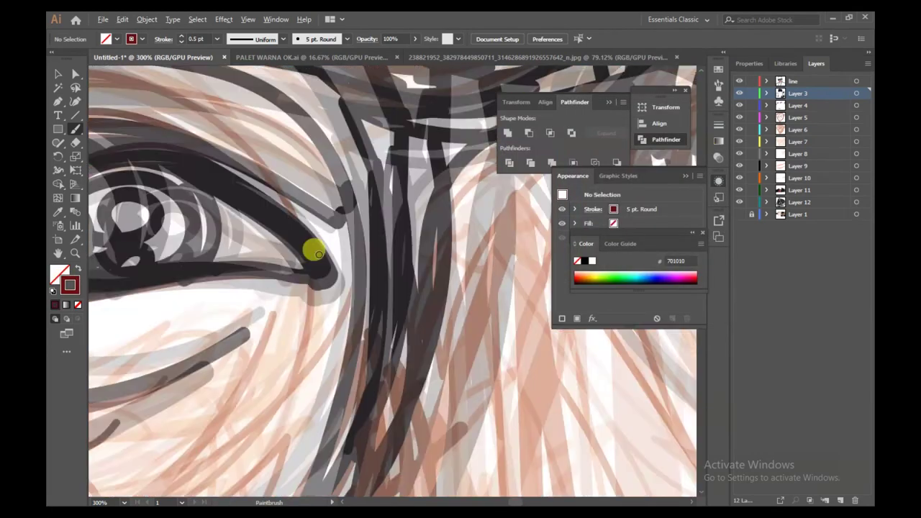
pyautogui.scroll(3, 316, 252)
pyautogui.moveTo(246, 202); pyautogui.dragTo(257, 263)
pyautogui.scroll(-4, 288, 257)
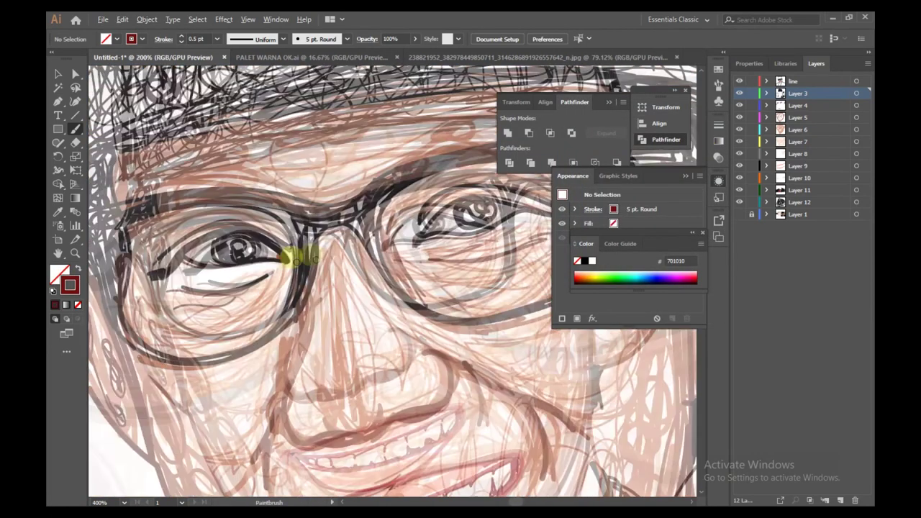
pyautogui.scroll(6, 294, 258)
pyautogui.click(830, 80)
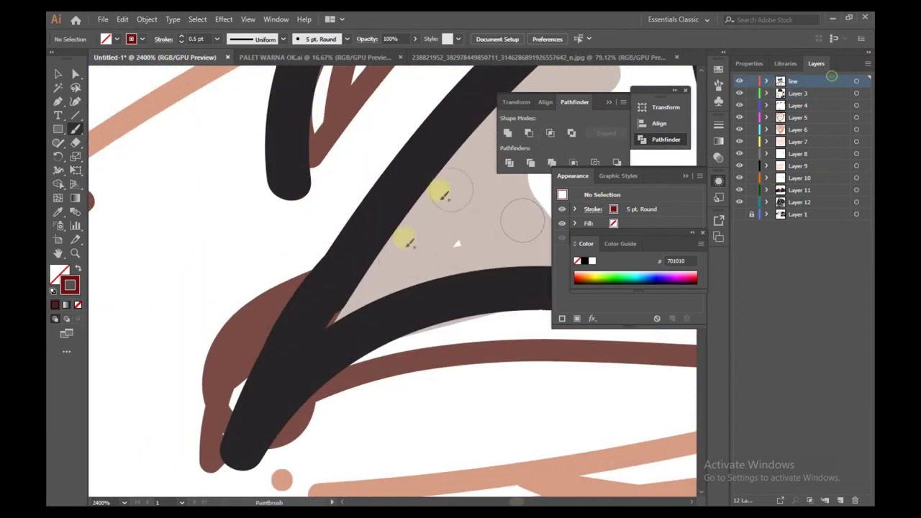
# - Examine the whole portrait at several magnifications, checking the hat, face, jacket, tie and "uno" lettering
pyautogui.scroll(-10, 452, 268)
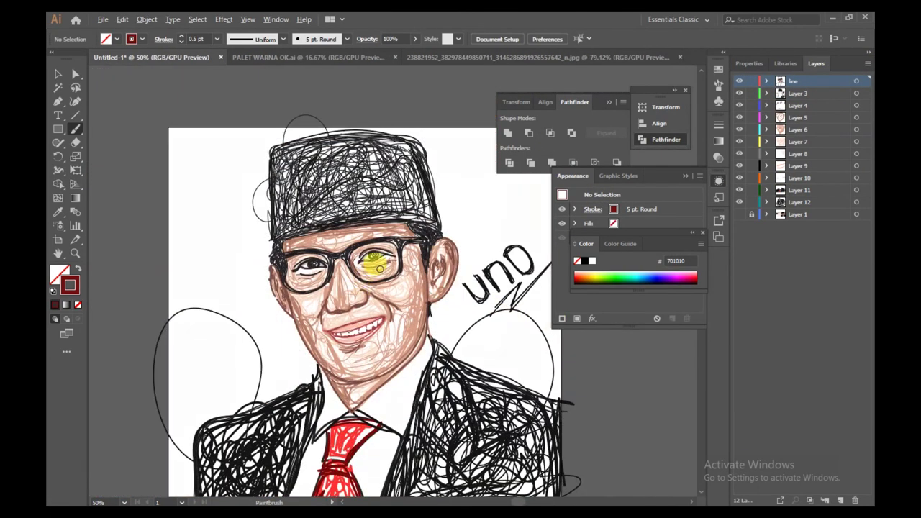
pyautogui.scroll(-1, 379, 268)
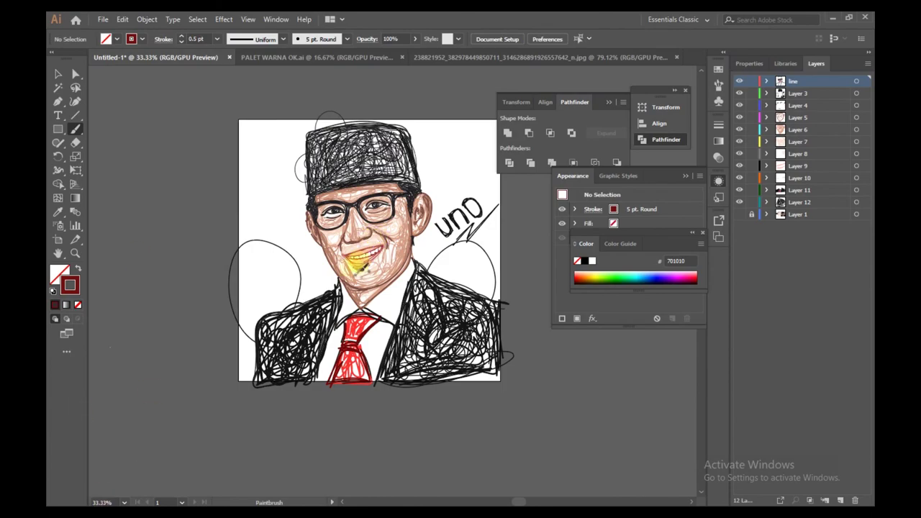
pyautogui.scroll(6, 354, 263)
pyautogui.scroll(-8, 294, 288)
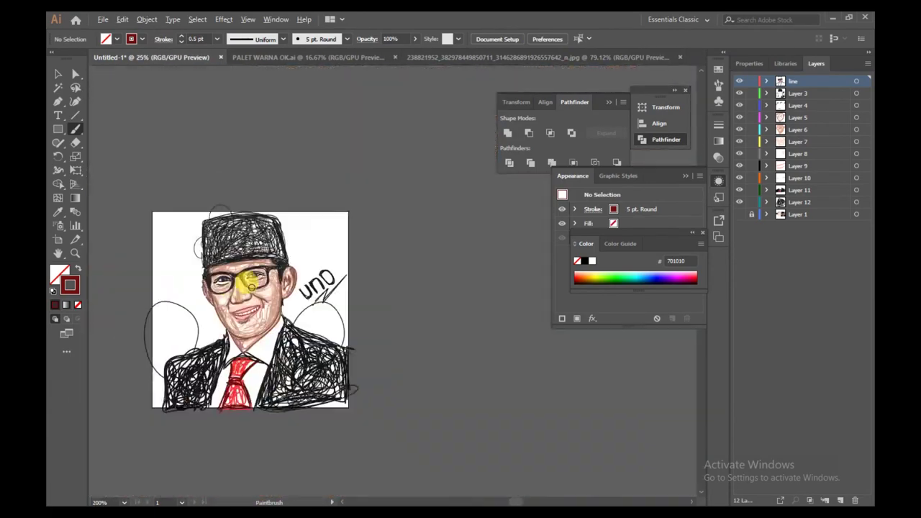
pyautogui.scroll(-1, 251, 287)
pyautogui.hscroll(3, 199, 320)
pyautogui.hscroll(-5, 338, 324)
pyautogui.scroll(3, 305, 328)
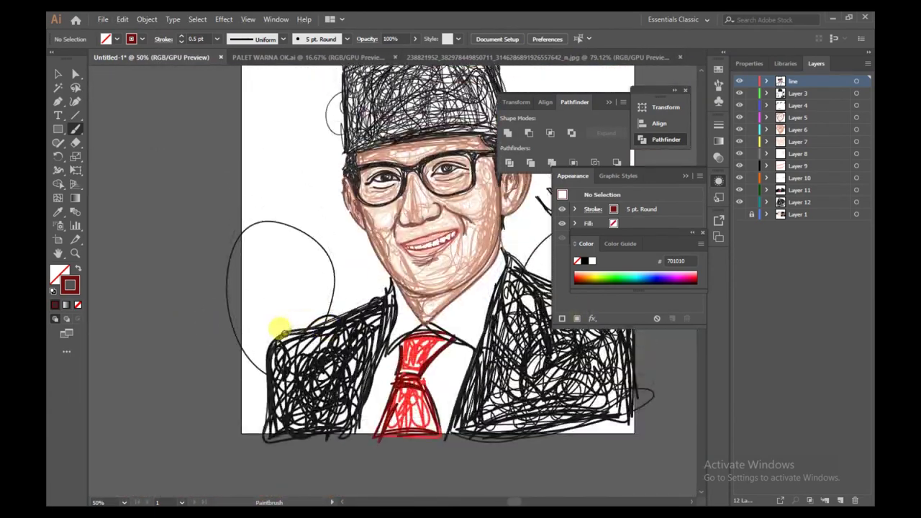
pyautogui.scroll(-1, 279, 329)
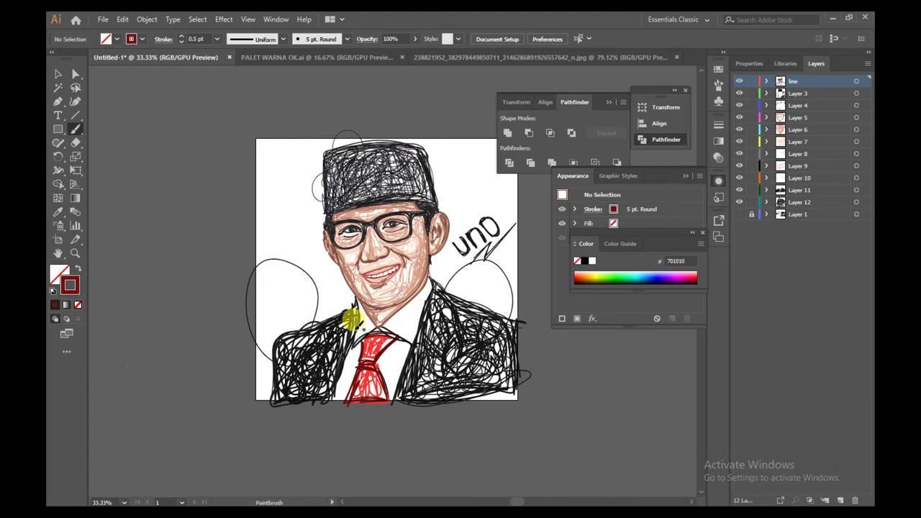
pyautogui.scroll(2, 421, 308)
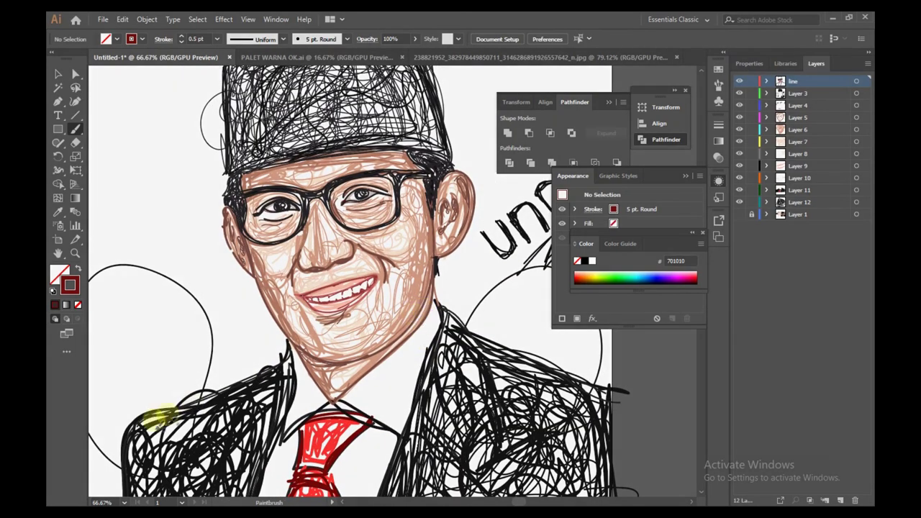
pyautogui.scroll(-1, 281, 259)
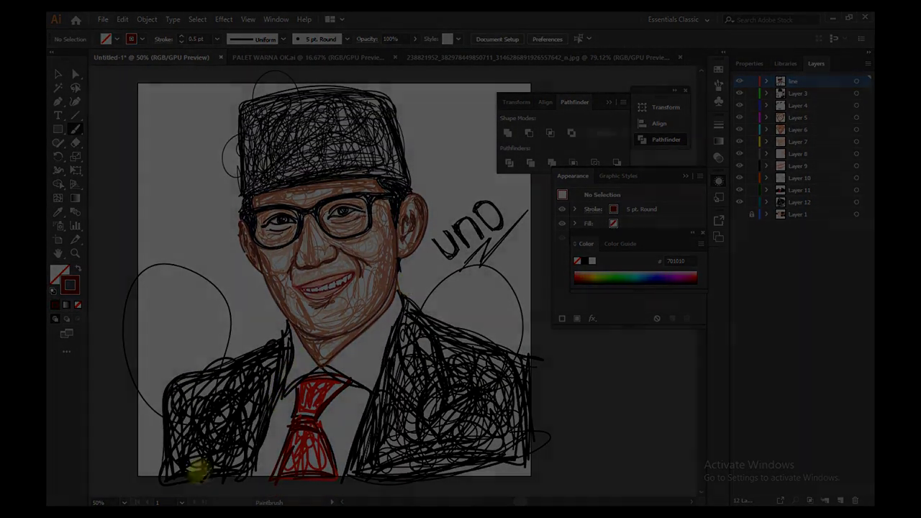